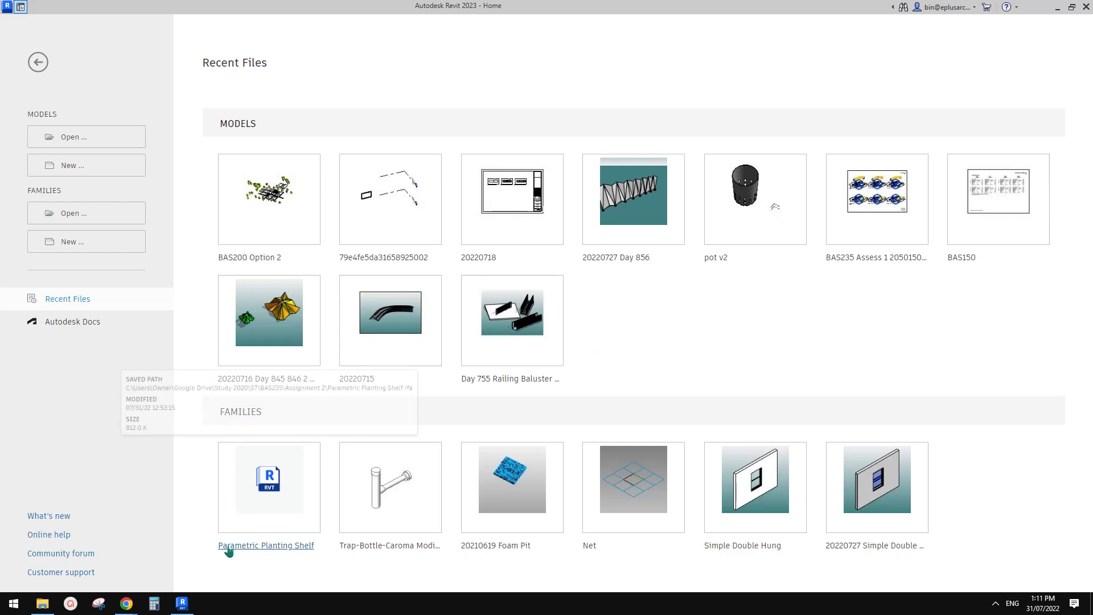
Step: Switch to the Google Docs suggestions document and read the stair and railing request with its reference section drawing
mouse_move(127, 603)
click(188, 555)
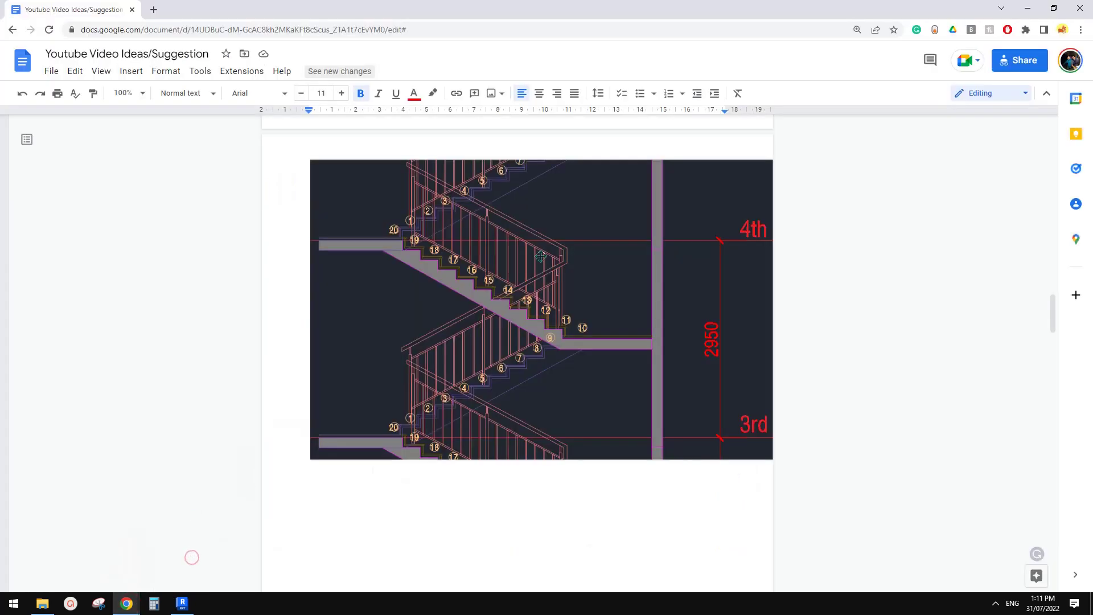
scroll(402, 284, up, 3)
scroll(398, 261, up, 2)
scroll(456, 251, down, 5)
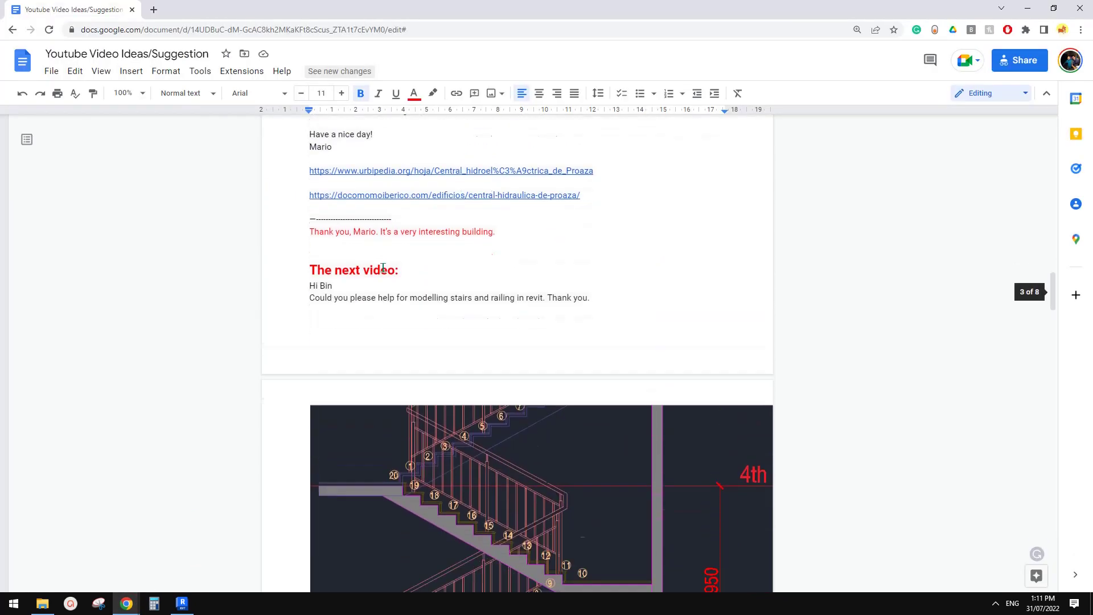
scroll(513, 316, up, 1)
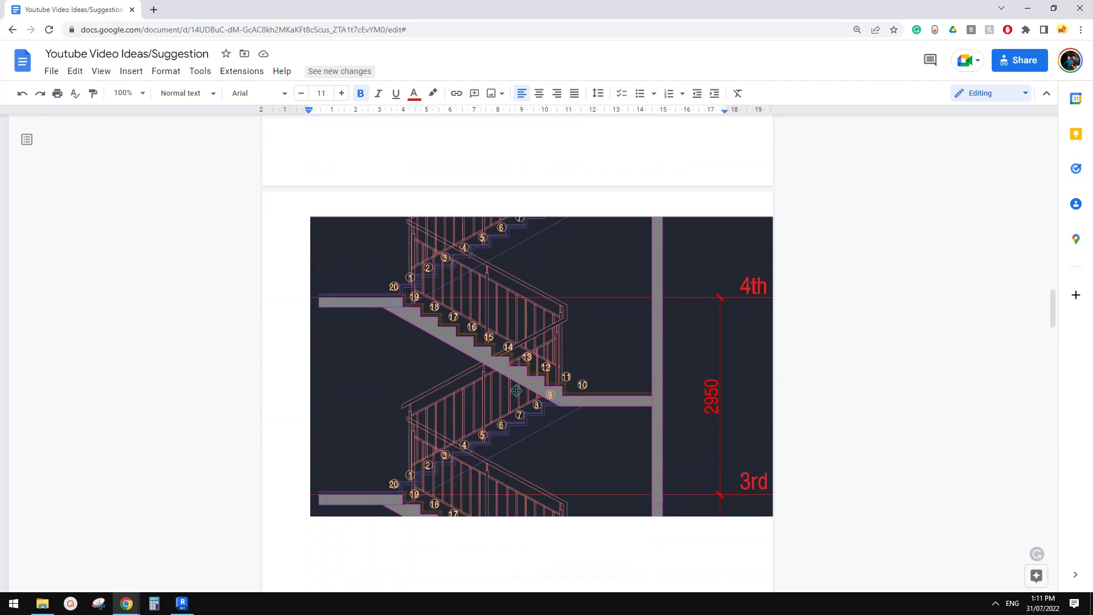
scroll(516, 390, up, 3)
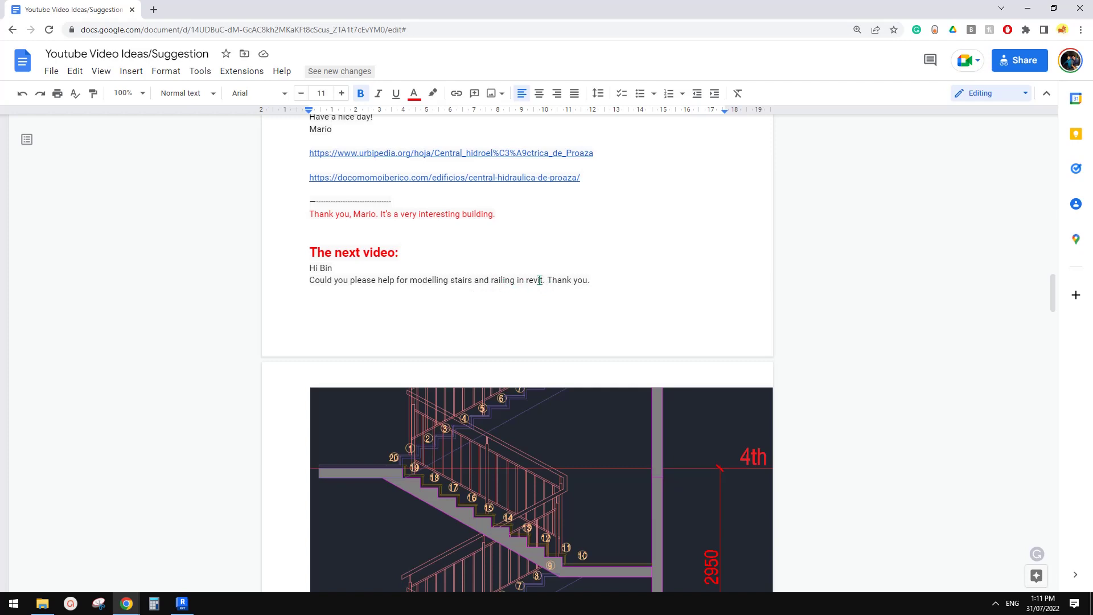
scroll(546, 290, down, 4)
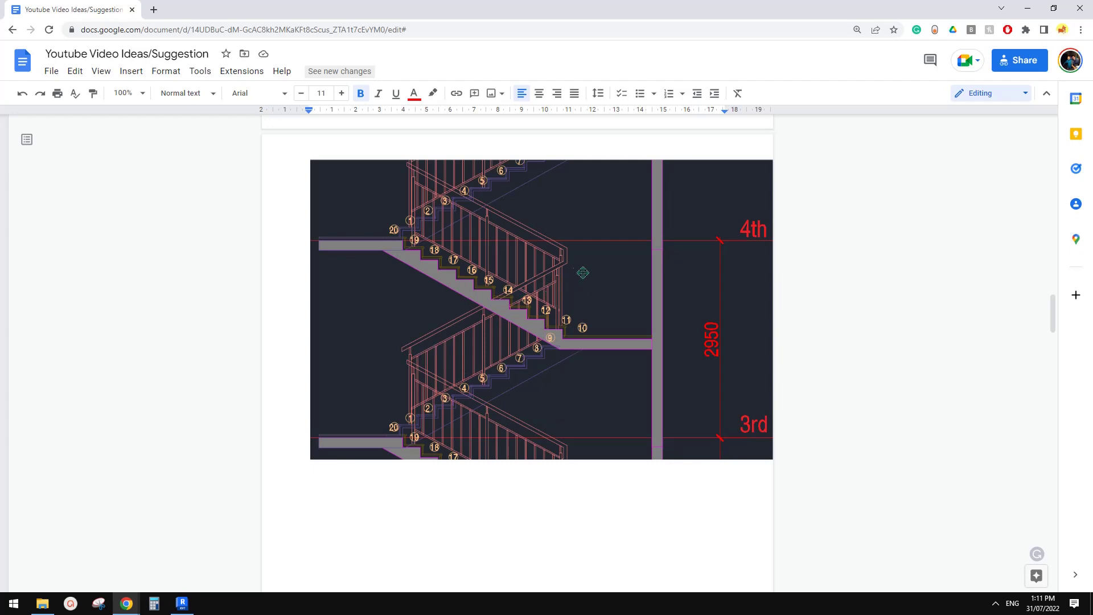
Step: Switch to Revit and create a new project from the Architectural Template
click(182, 602)
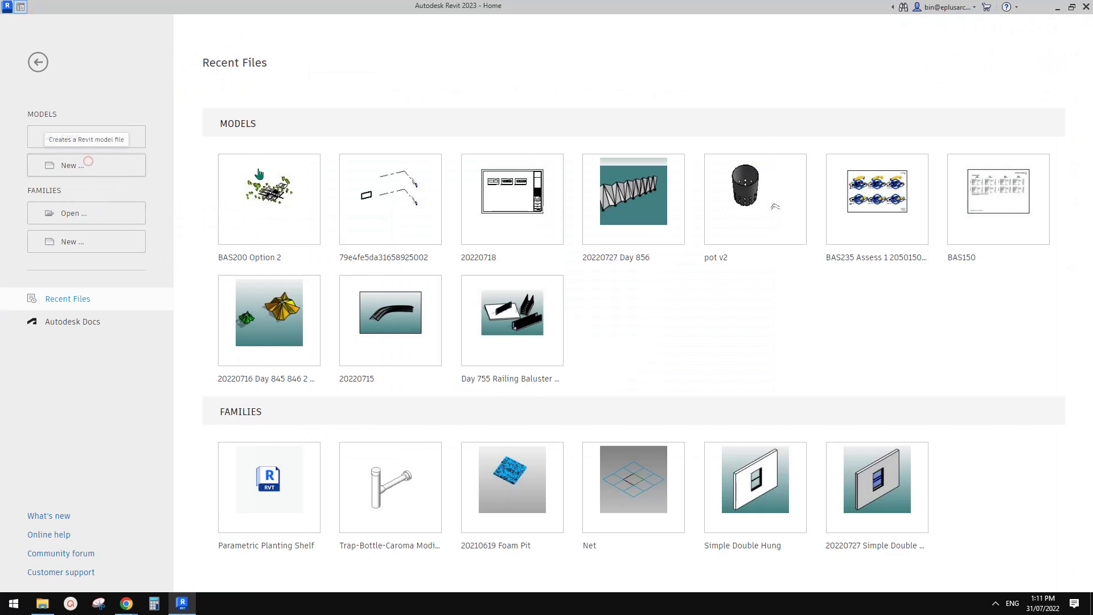
click(88, 165)
click(554, 277)
click(478, 310)
click(515, 278)
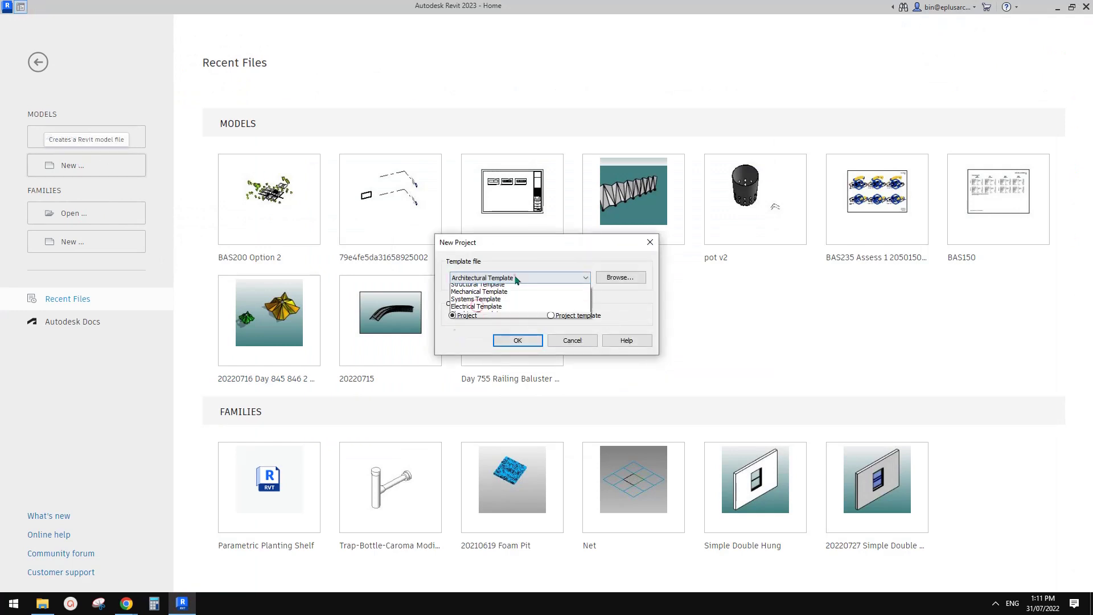
click(475, 301)
click(519, 340)
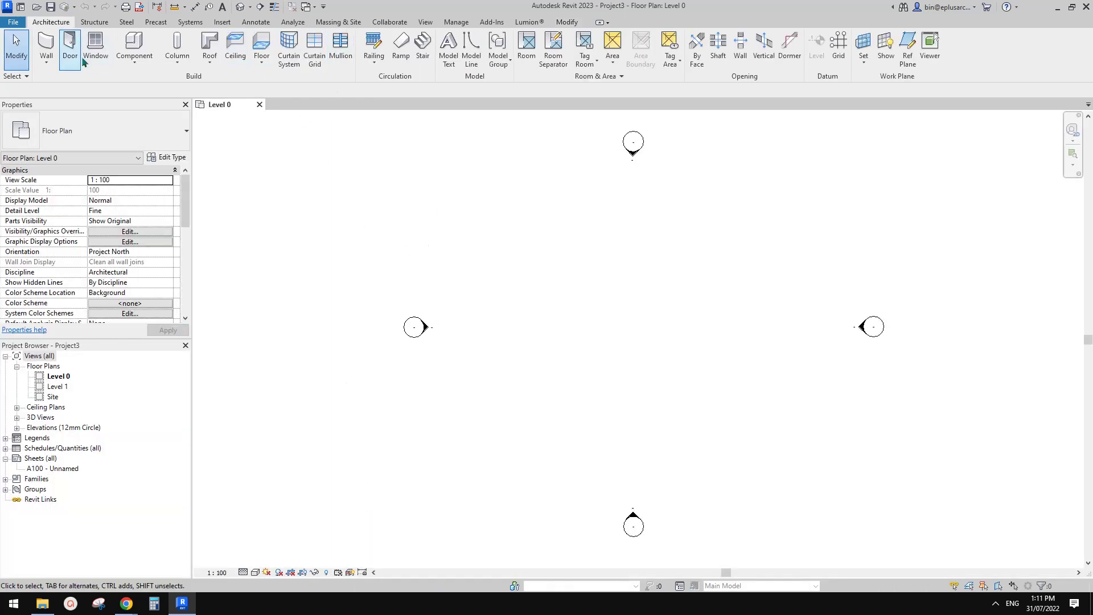
middle_drag(535, 365, 531, 367)
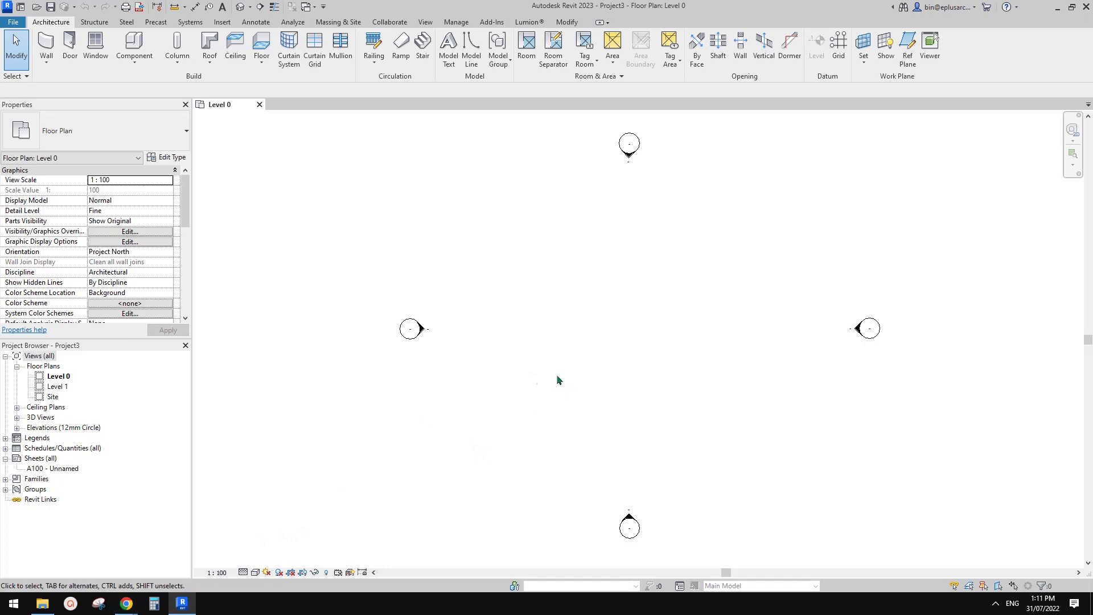
Step: Check the reference stair drawing in Google Docs, and open the project's North elevation in Revit
mouse_move(127, 603)
click(208, 563)
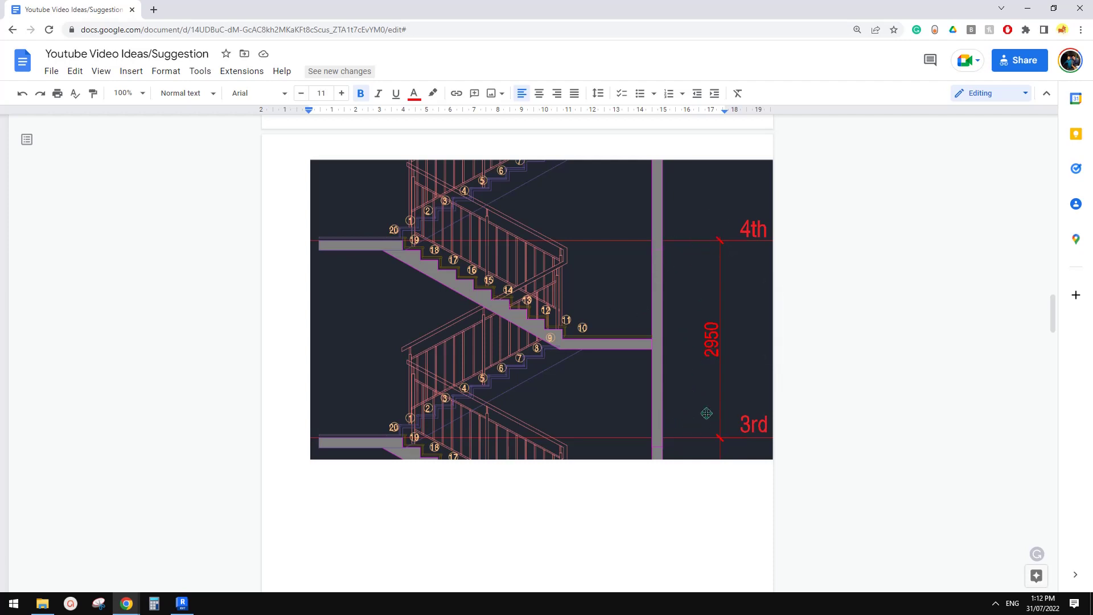
click(181, 605)
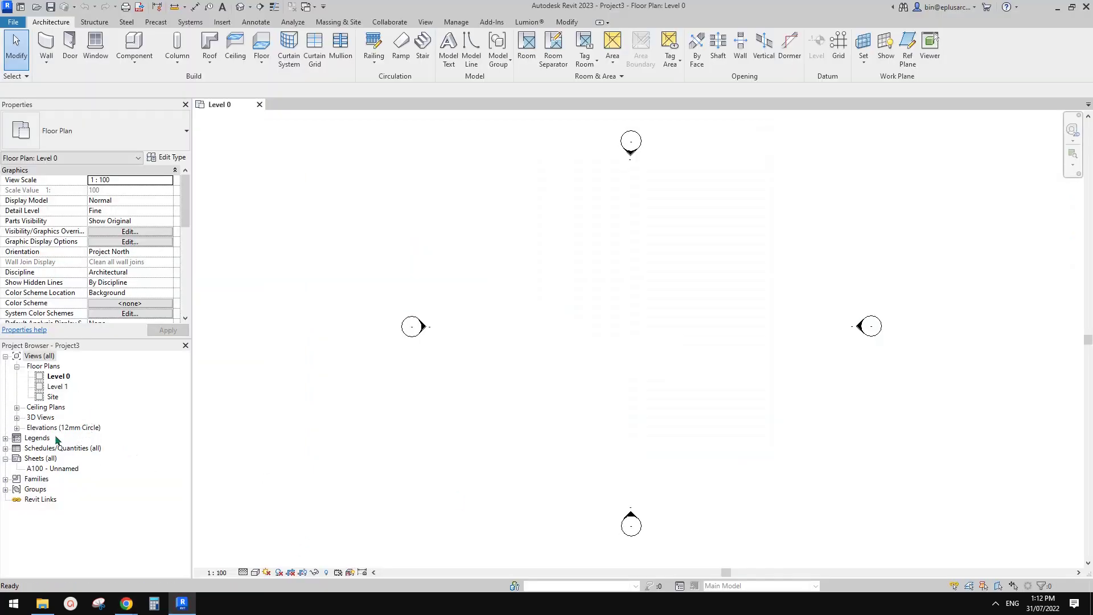
double_click(40, 427)
double_click(56, 448)
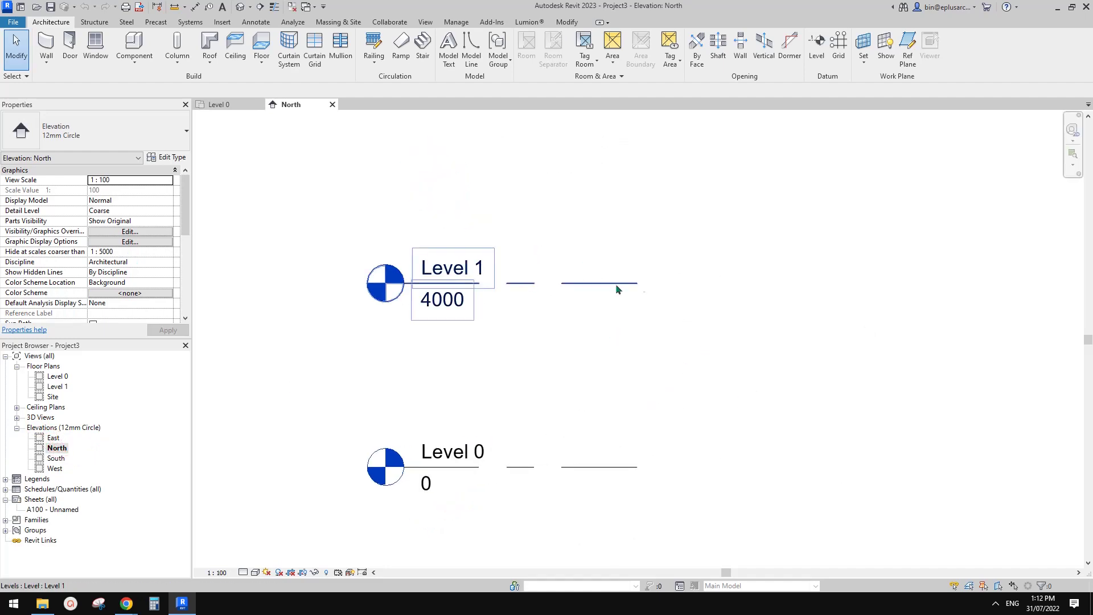
Step: Check the floor-to-floor height in the reference drawing and set the distance from Level 0 to Level 1 to 2950 mm in Revit
mouse_move(127, 603)
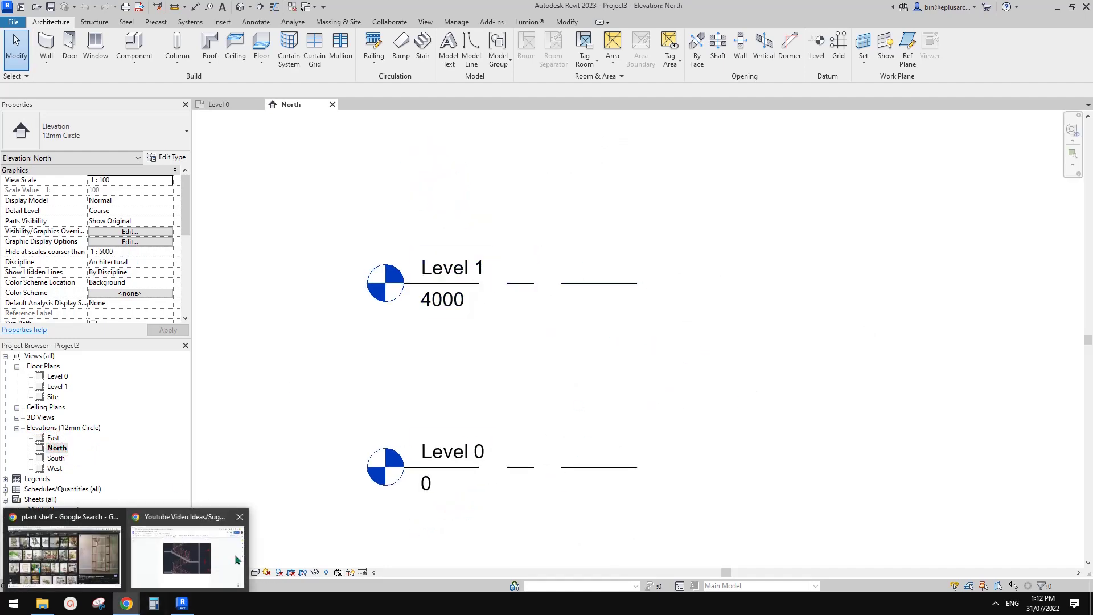
click(191, 555)
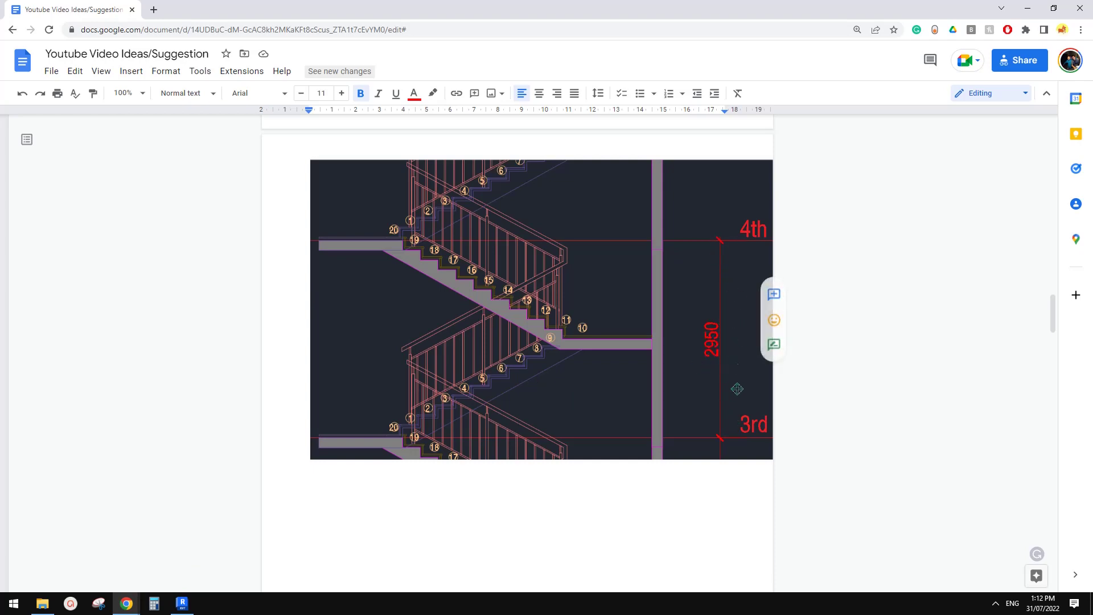
click(182, 603)
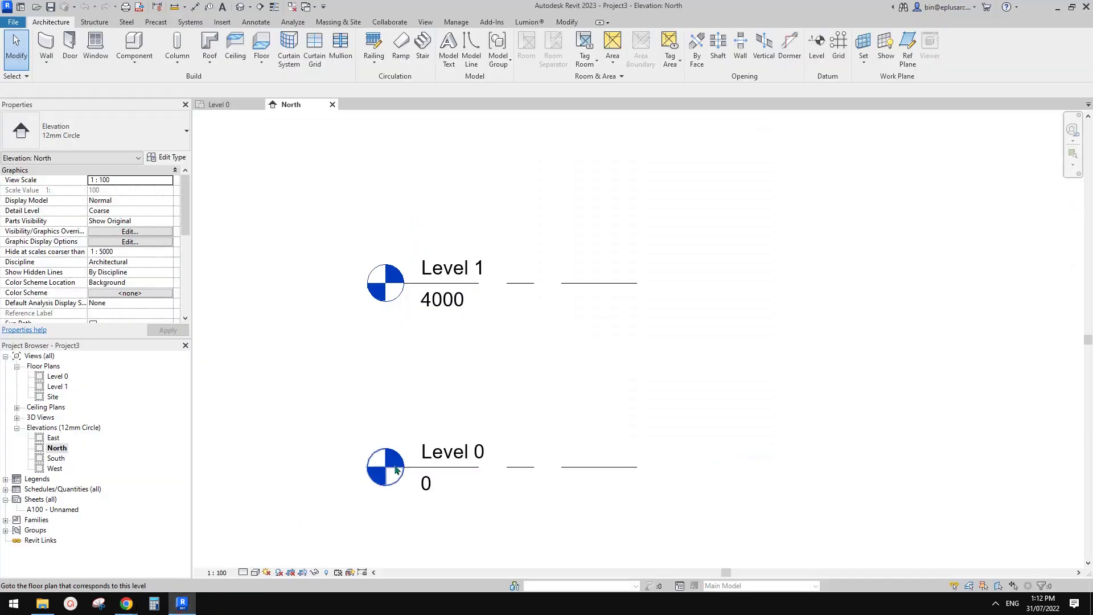
click(587, 283)
click(441, 371)
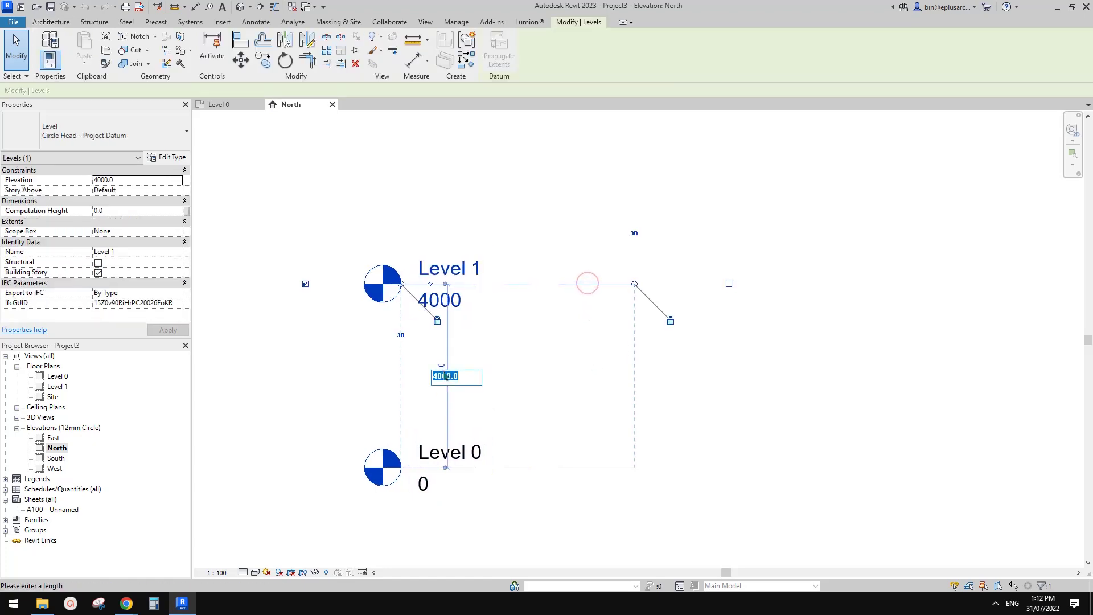
text(2950)
key(Return)
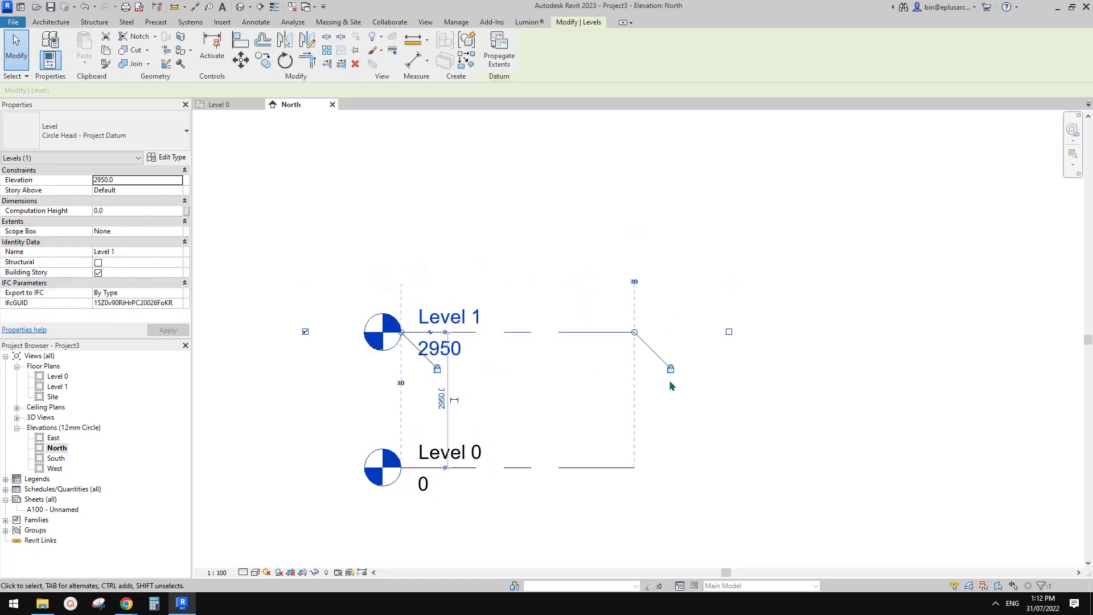
click(554, 413)
Step: Recheck the reference stair drawing, reopen the Level 0 floor plan in Revit and start a new stair
click(196, 562)
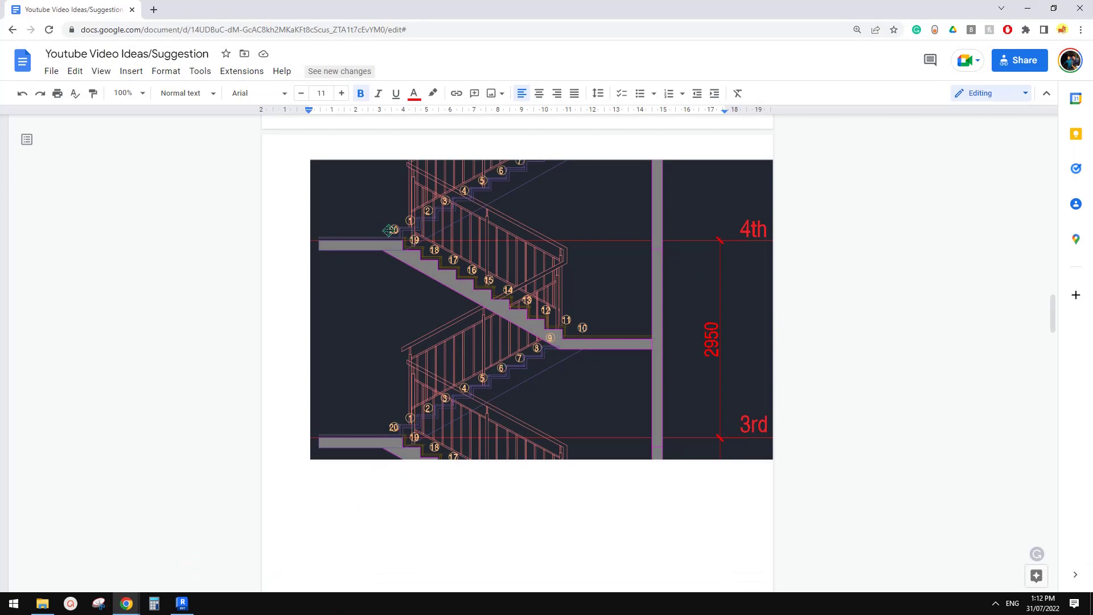
click(187, 605)
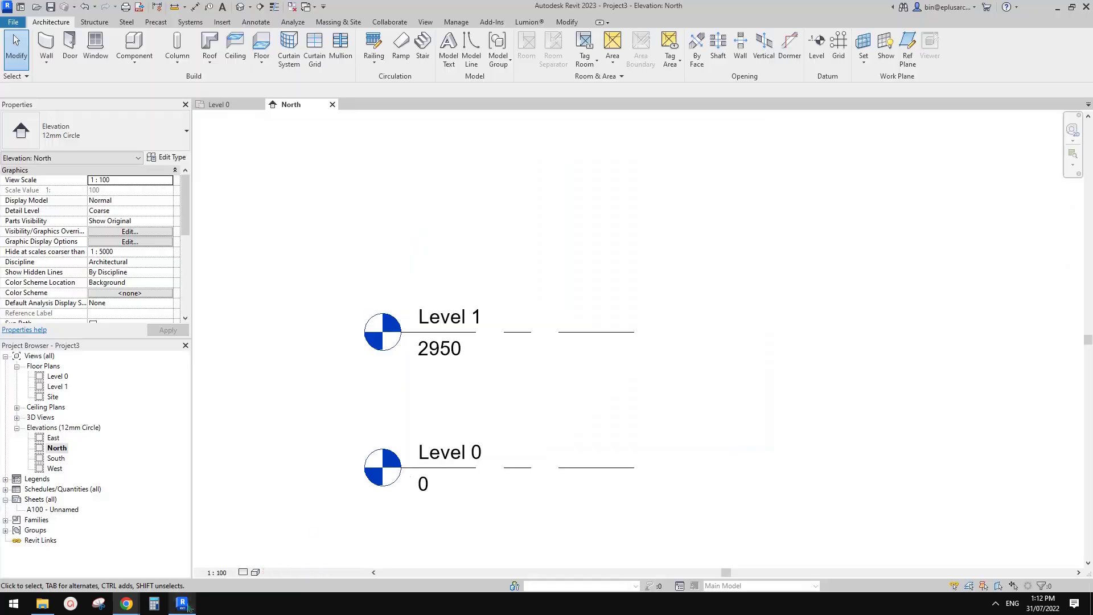
click(57, 376)
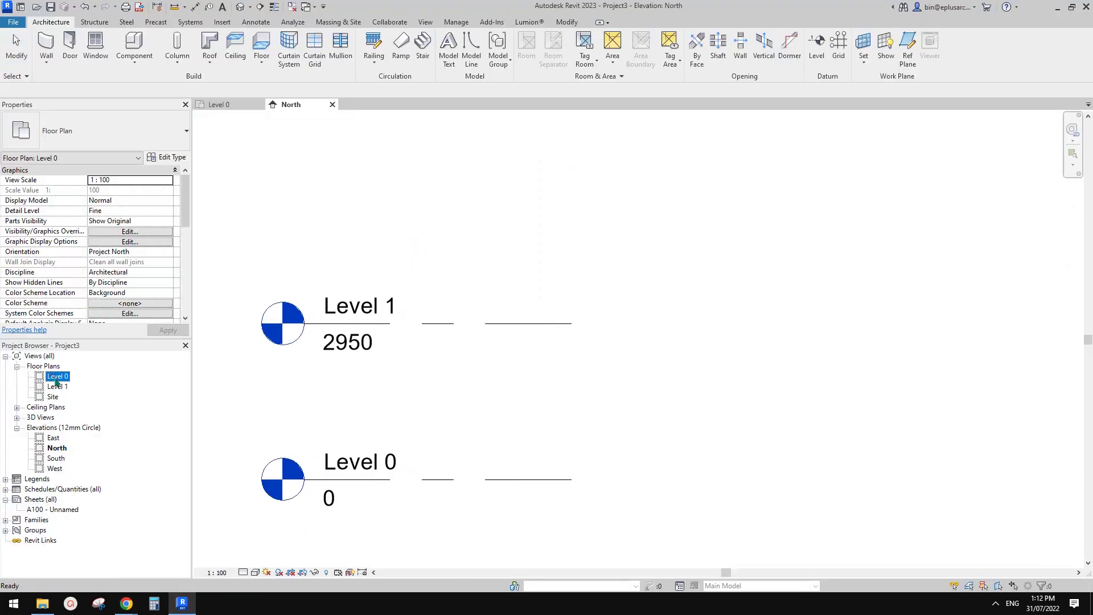
double_click(59, 375)
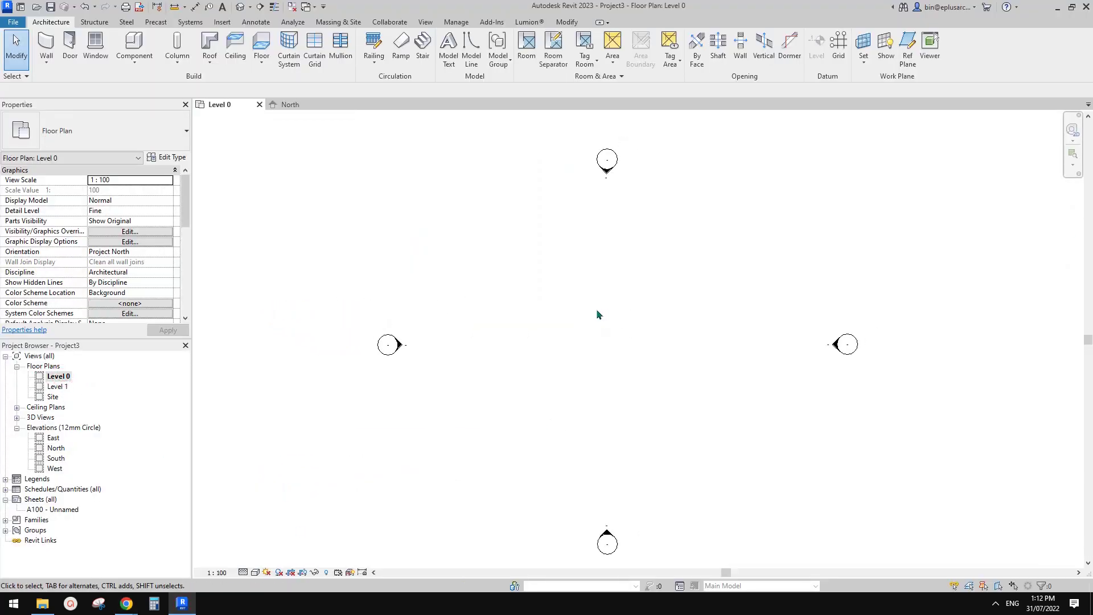
middle_drag(620, 306, 574, 336)
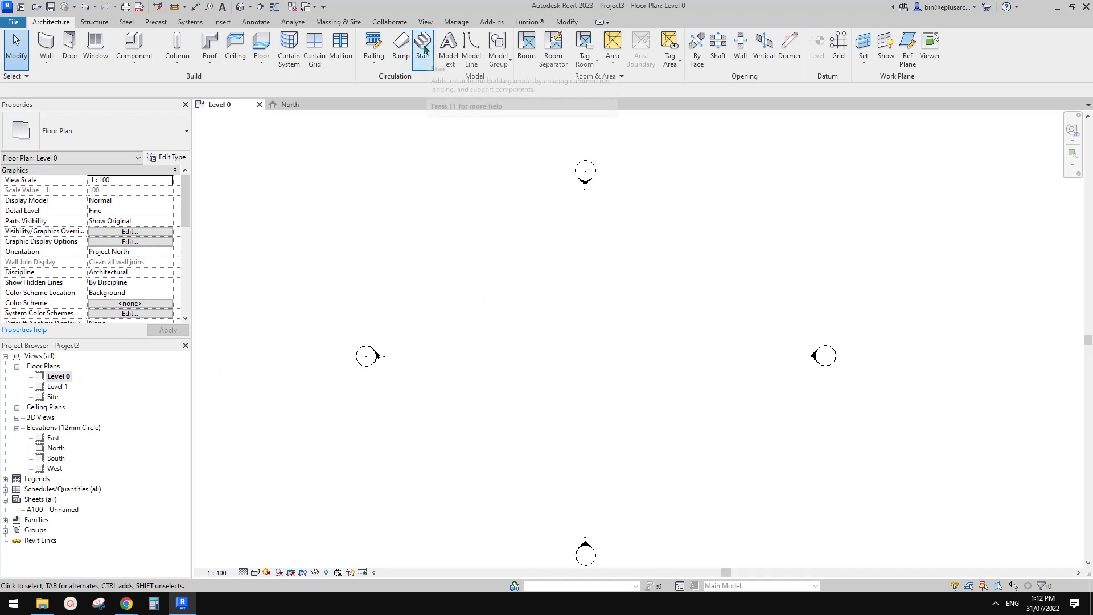
click(425, 54)
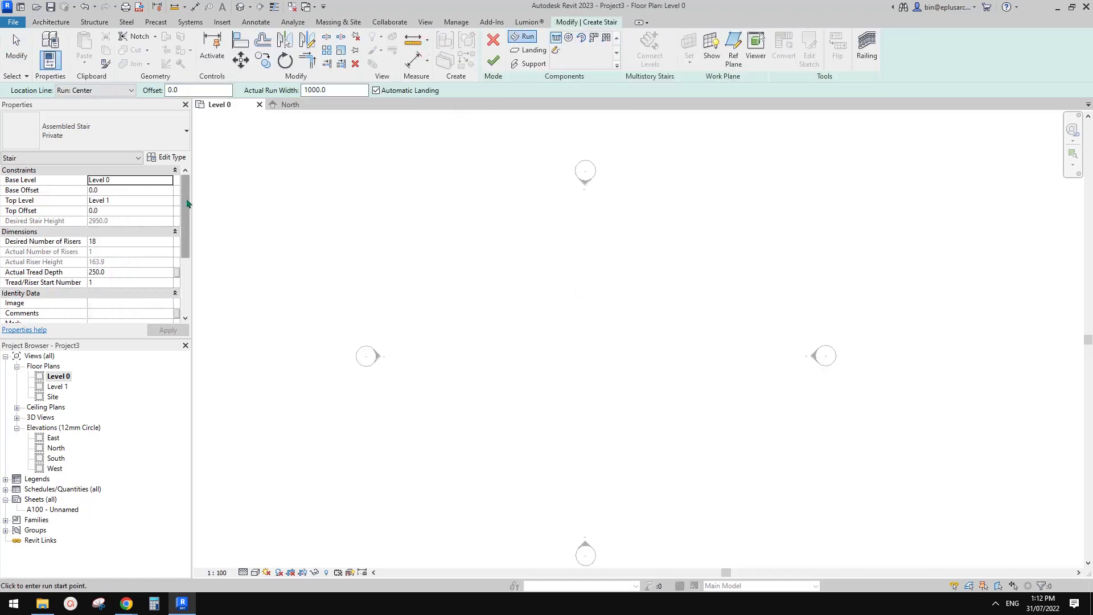
Step: Examine the stair's riser and tread properties and the calculation rules of the Private assembled stair type
scroll(190, 205, down, 3)
scroll(187, 176, up, 2)
click(172, 158)
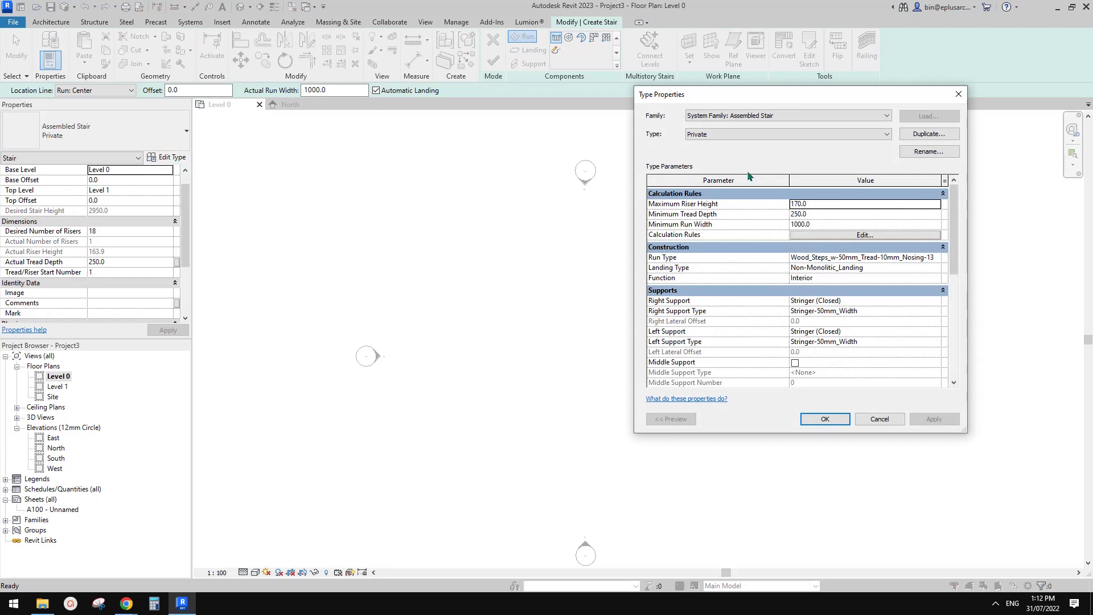
drag(828, 95, 726, 109)
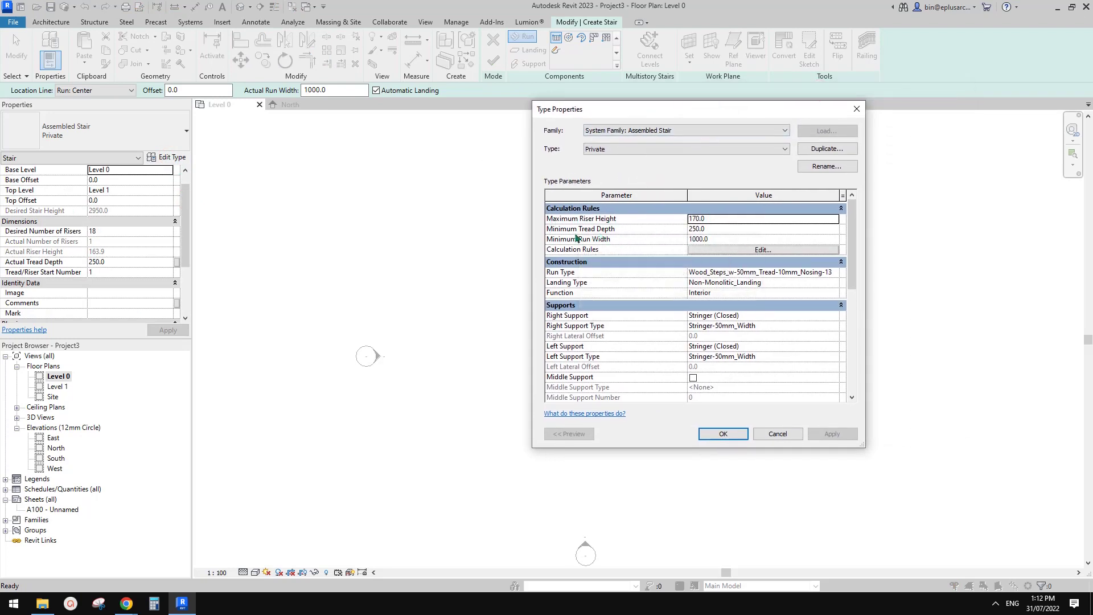
mouse_move(586, 234)
mouse_move(852, 229)
mouse_down()
mouse_move(854, 288)
mouse_move(858, 233)
mouse_up()
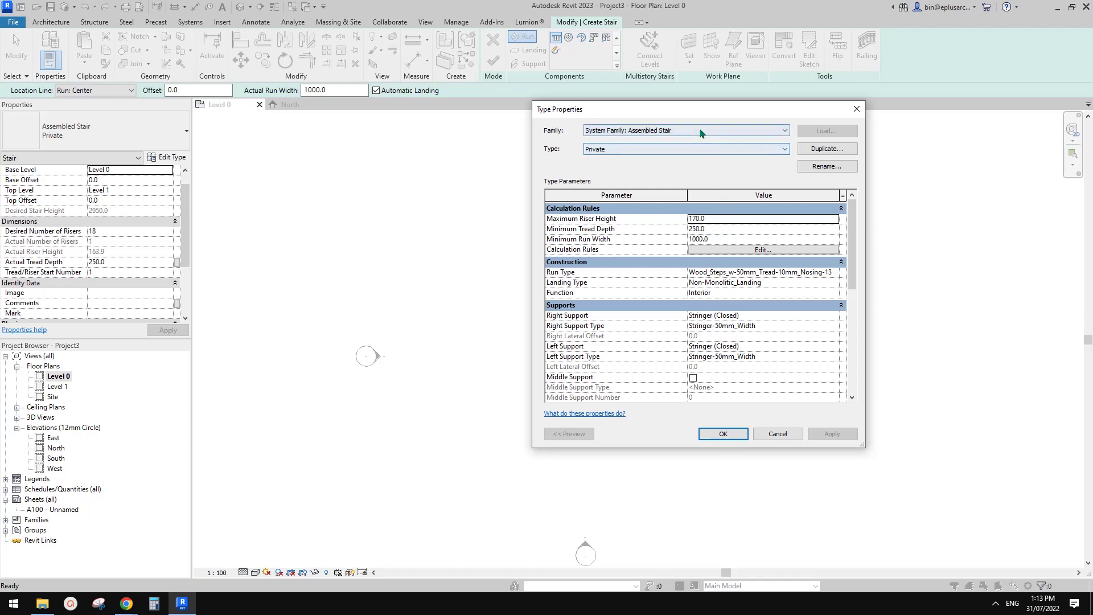
drag(695, 113, 656, 129)
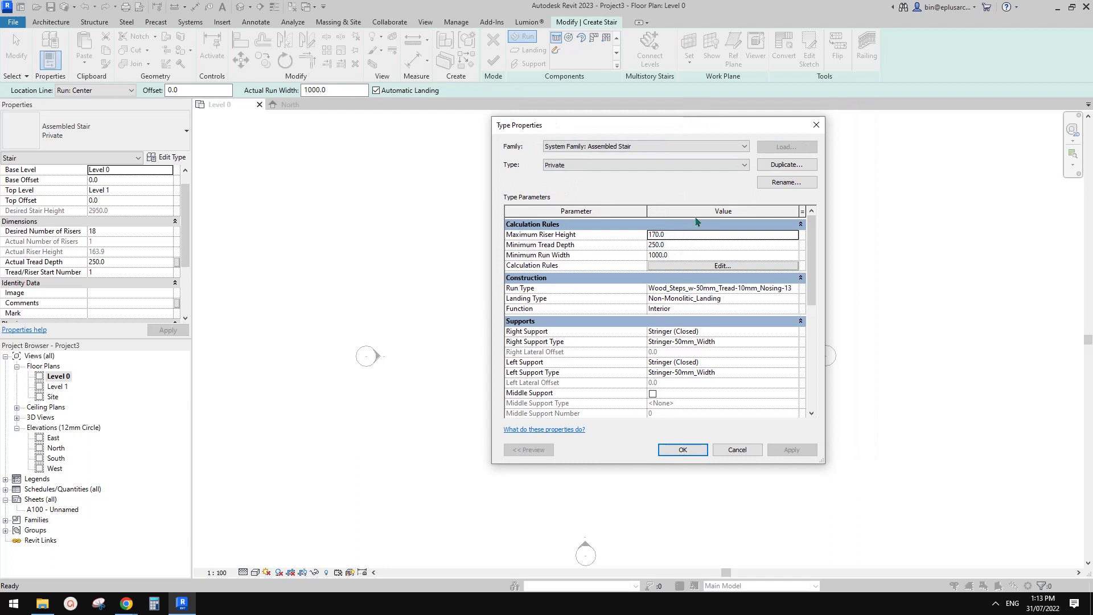
click(816, 125)
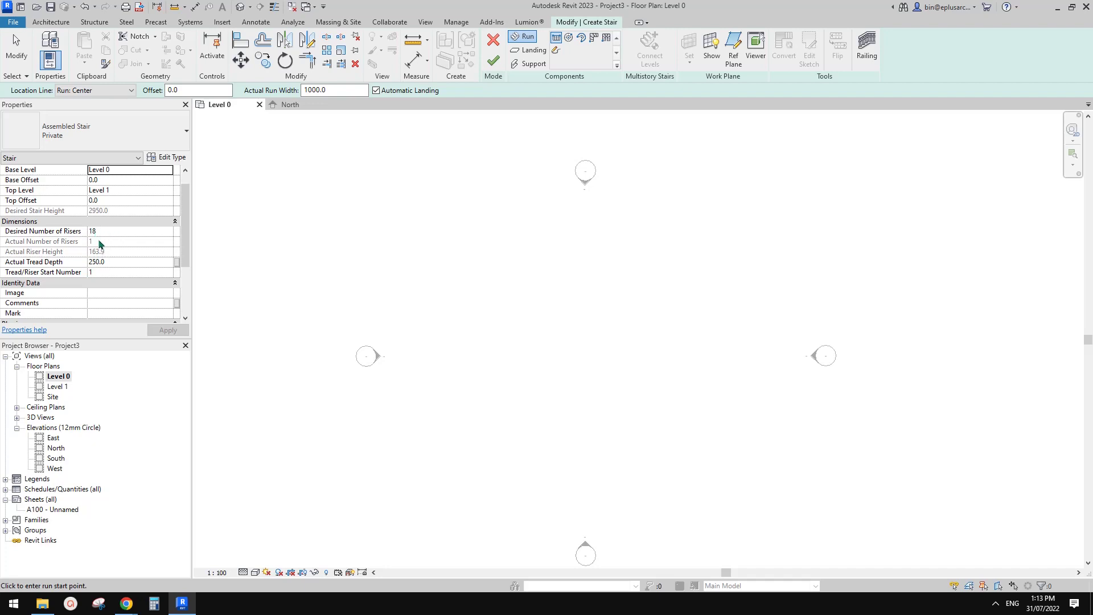
click(166, 157)
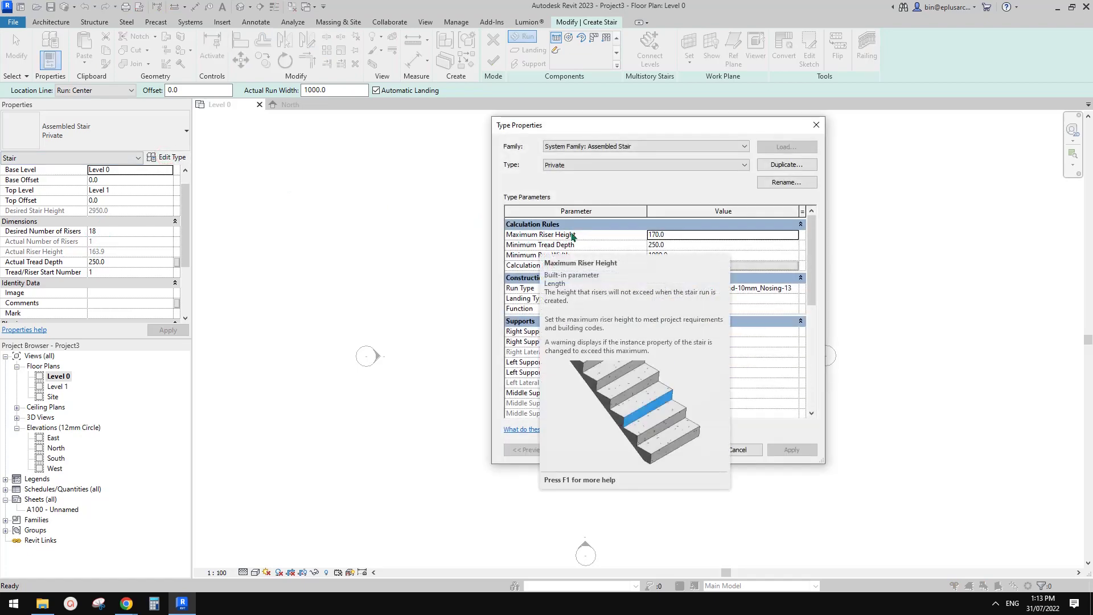
click(816, 125)
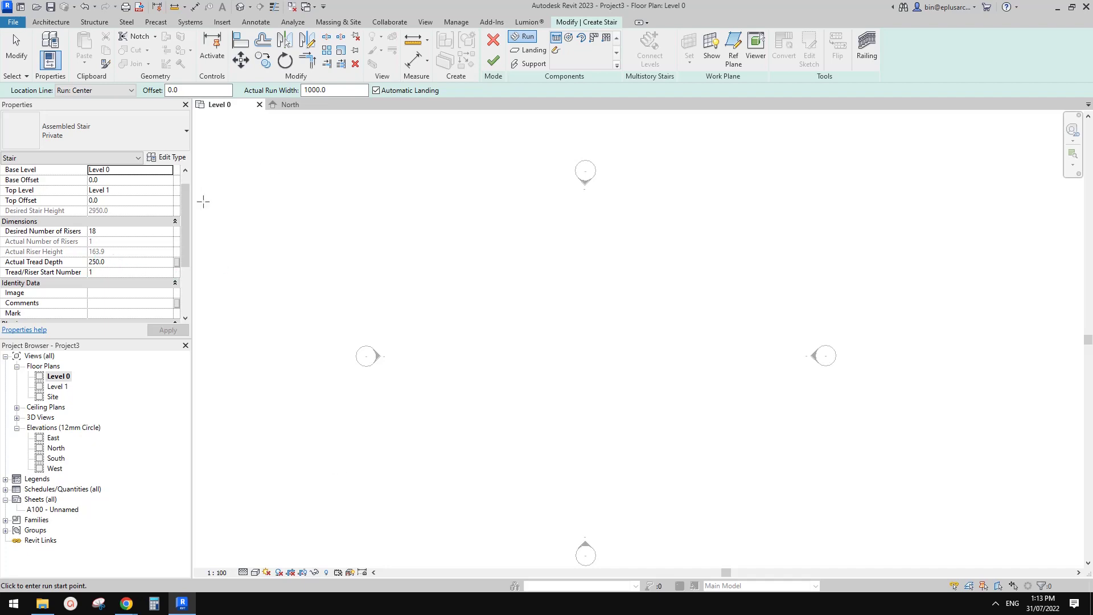
Step: Use the Calculator to divide the 2950 mm floor height by 20 risers, and return to the reference drawing in Google Docs
mouse_move(127, 603)
click(183, 562)
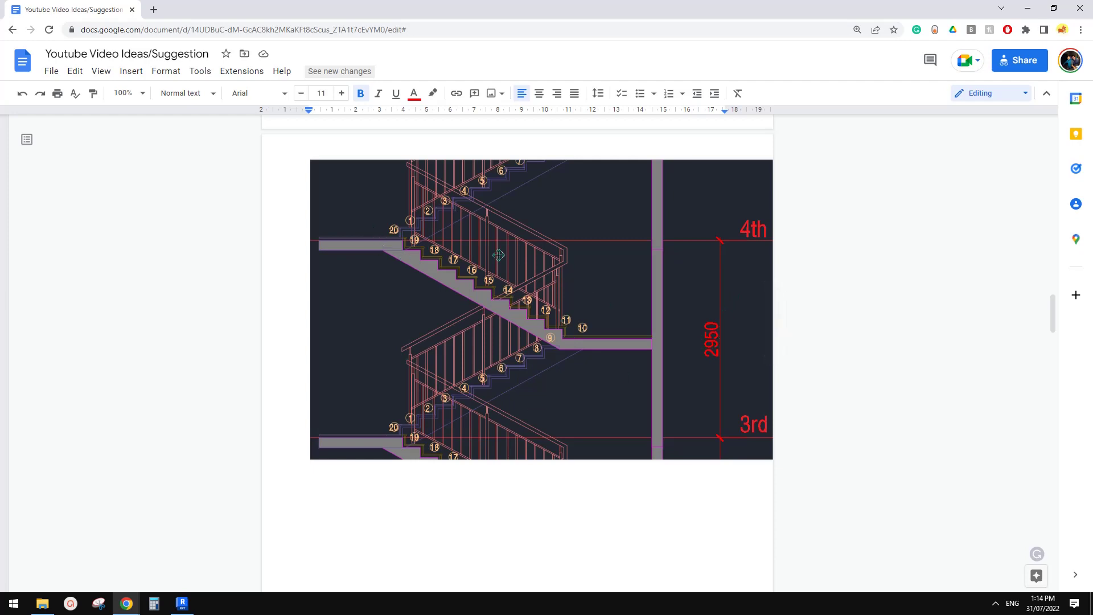
click(153, 603)
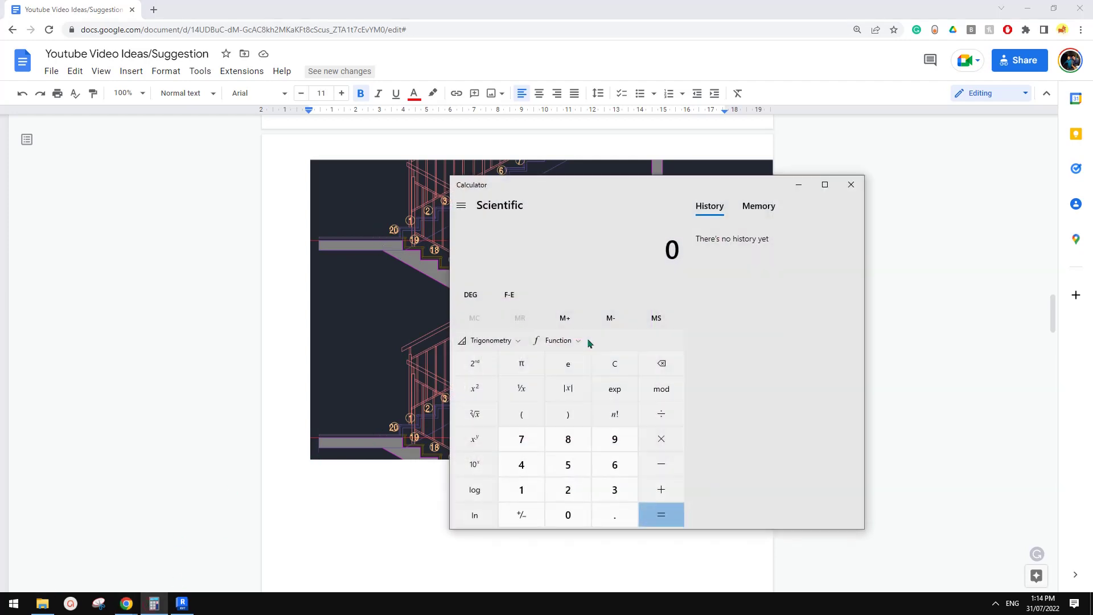
text(2950)
key(slash)
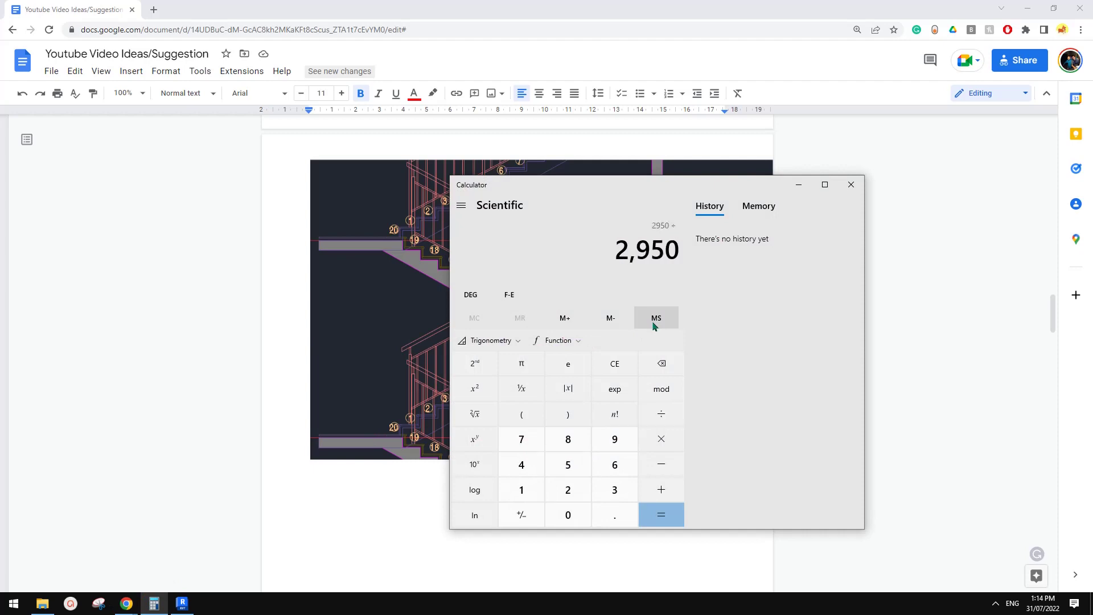
text(20)
key(Return)
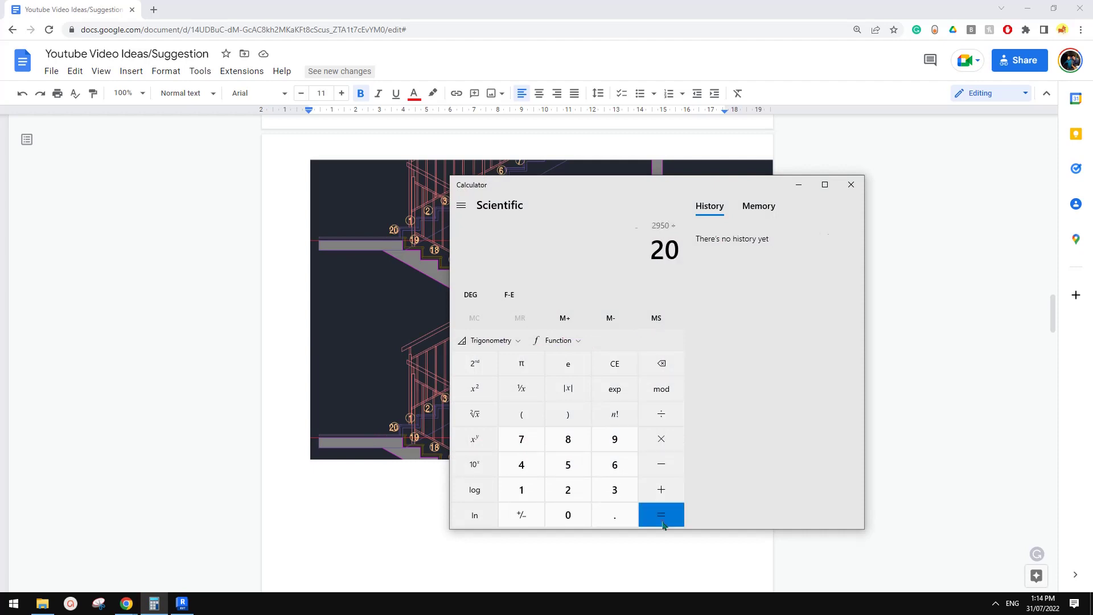
click(409, 303)
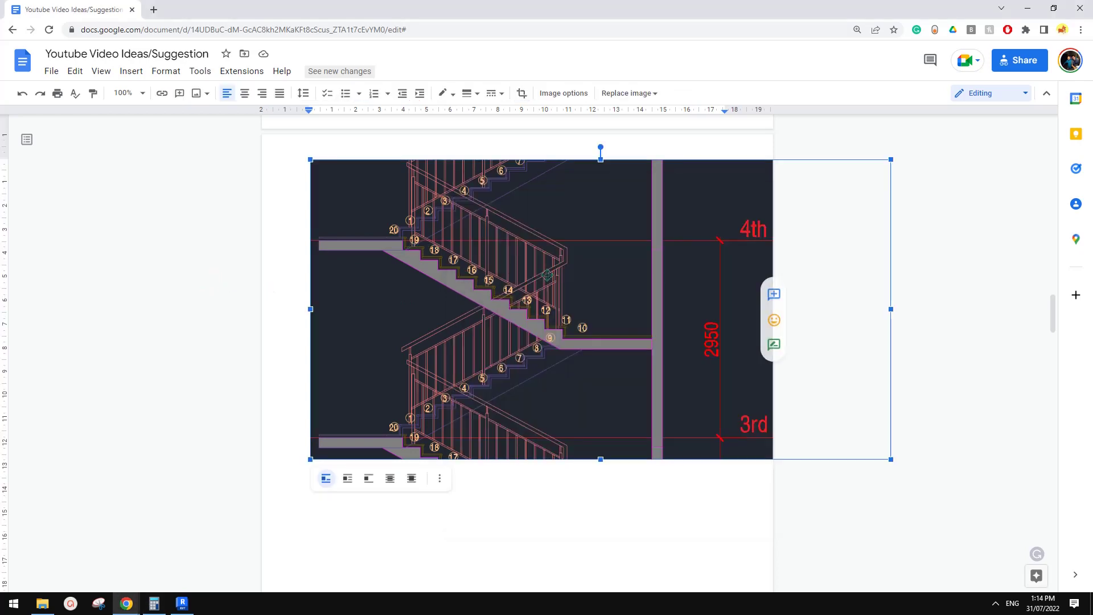
Step: Return to Revit and set the Maximum Riser Height of the Private assembled stair type to 160 mm
click(182, 603)
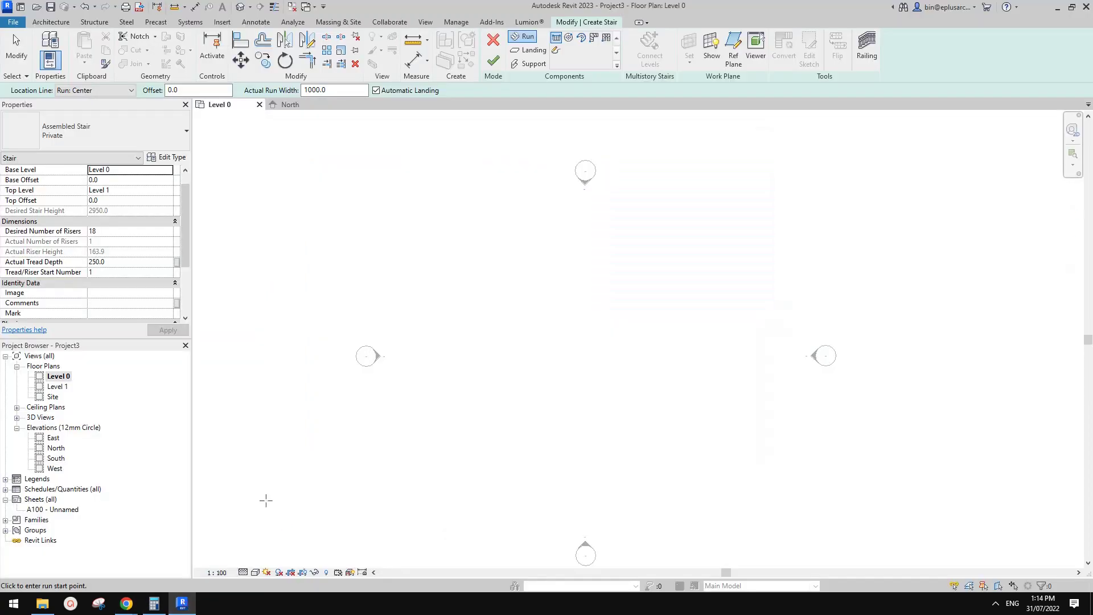
mouse_move(127, 603)
click(170, 568)
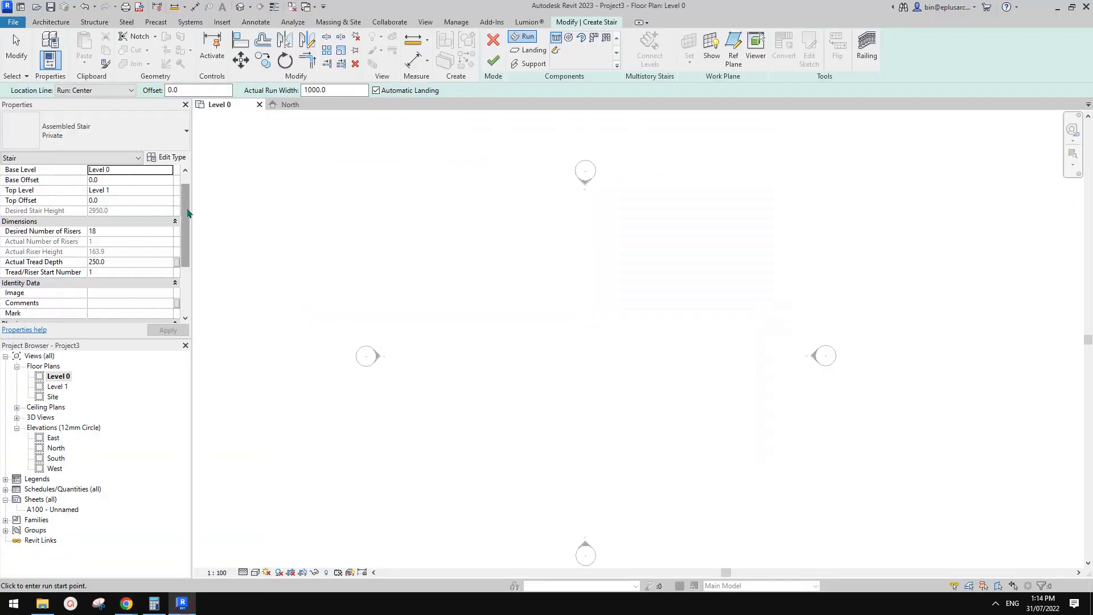
click(166, 157)
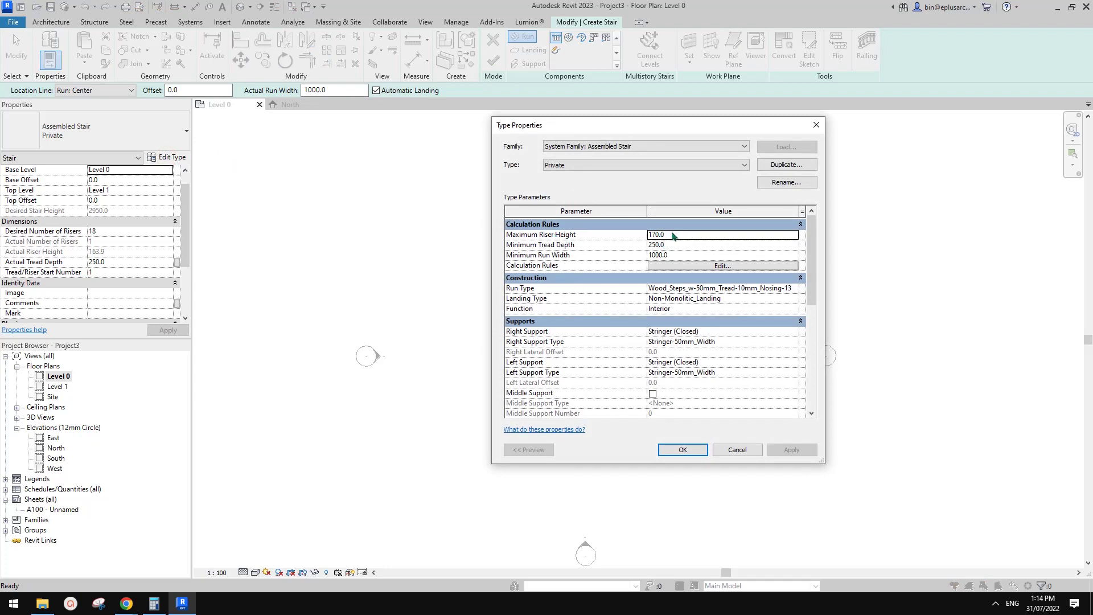
click(659, 235)
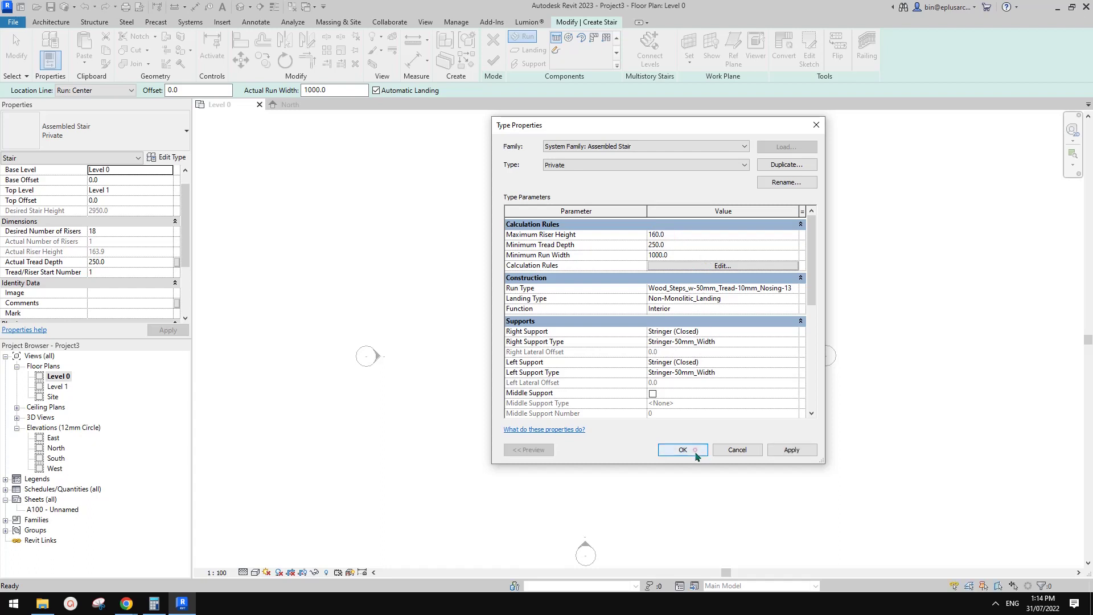
click(695, 449)
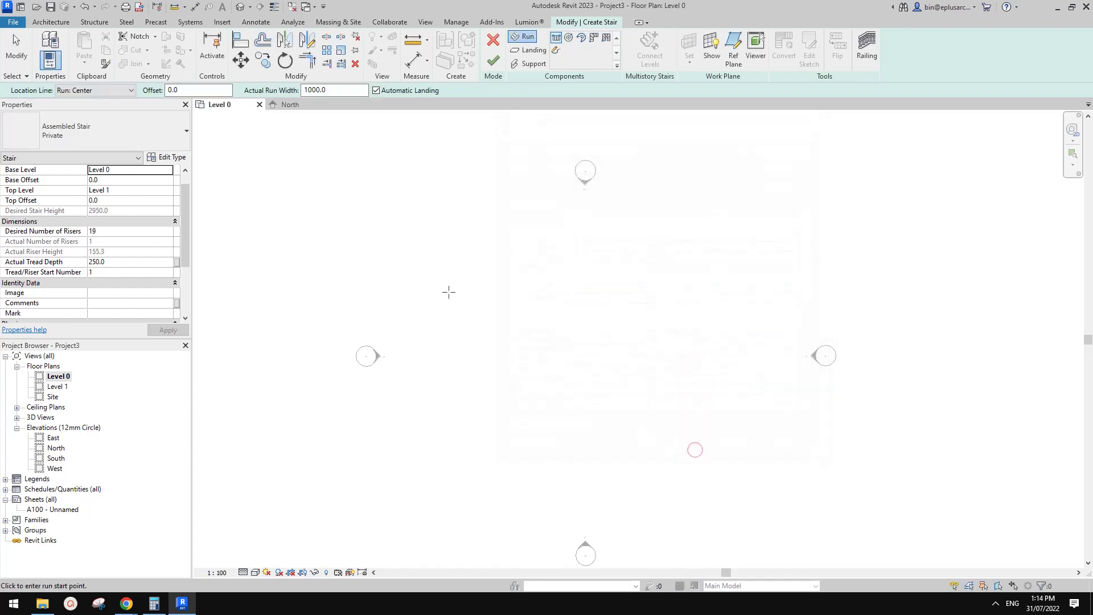
Step: Set the new stair's desired number of risers to 20
click(108, 230)
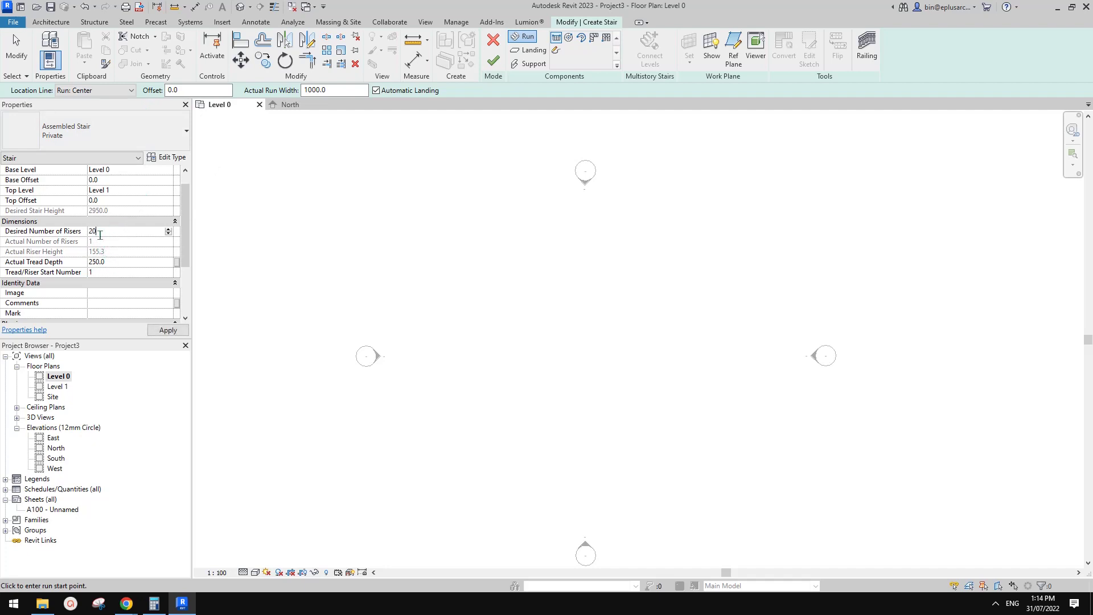
text(20)
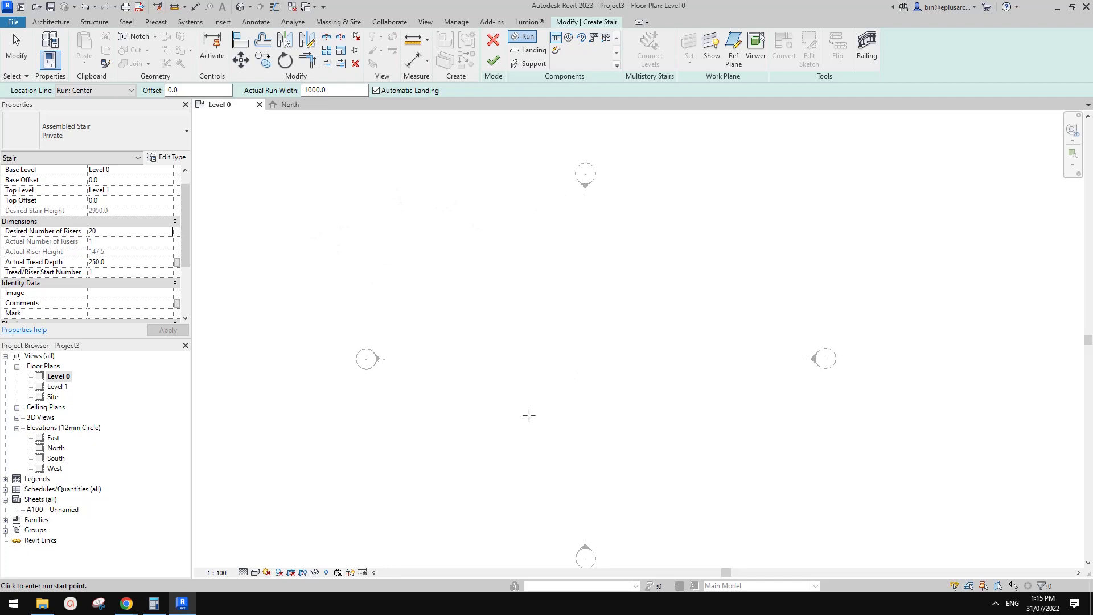
mouse_move(187, 227)
mouse_down()
mouse_move(190, 284)
mouse_move(188, 228)
mouse_up()
click(142, 238)
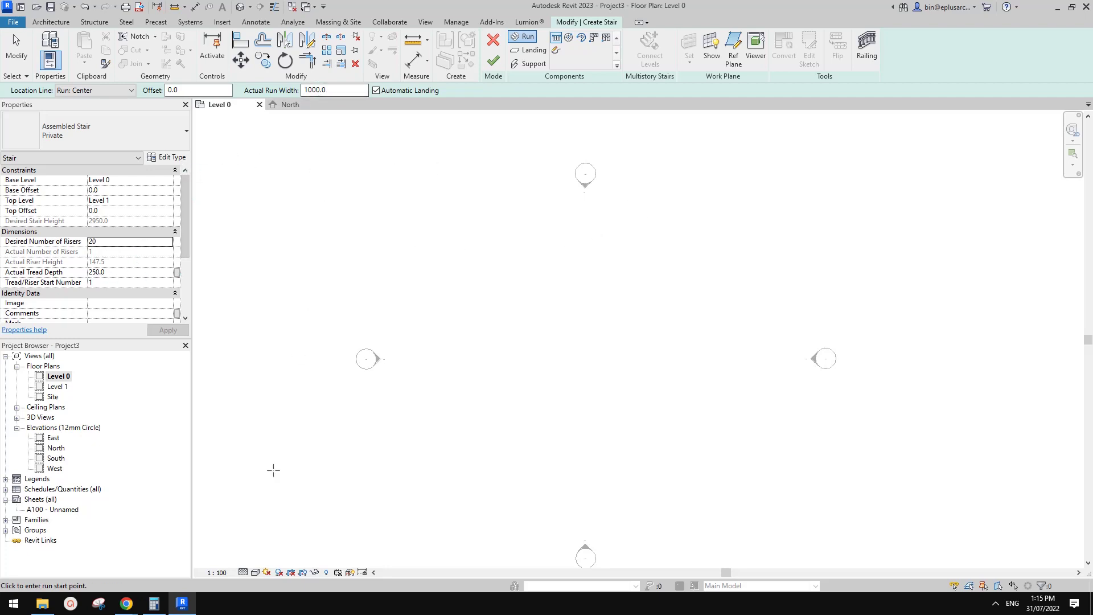
Step: Check the step numbering in the reference drawing and draw the first horizontal run in Revit with 10 risers, 2250 mm long
mouse_move(127, 604)
click(166, 553)
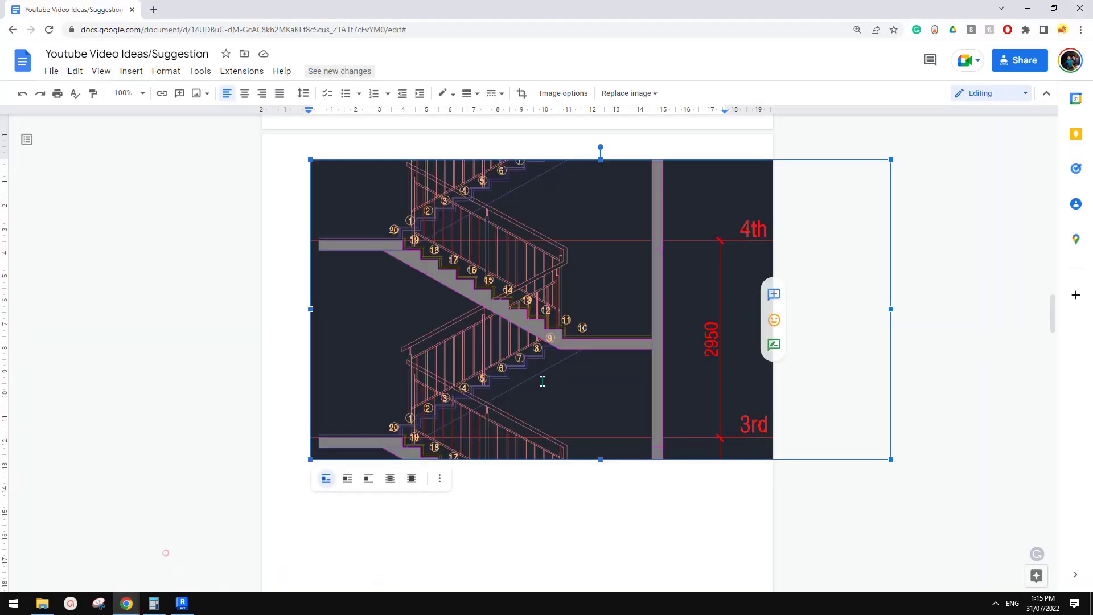
click(182, 602)
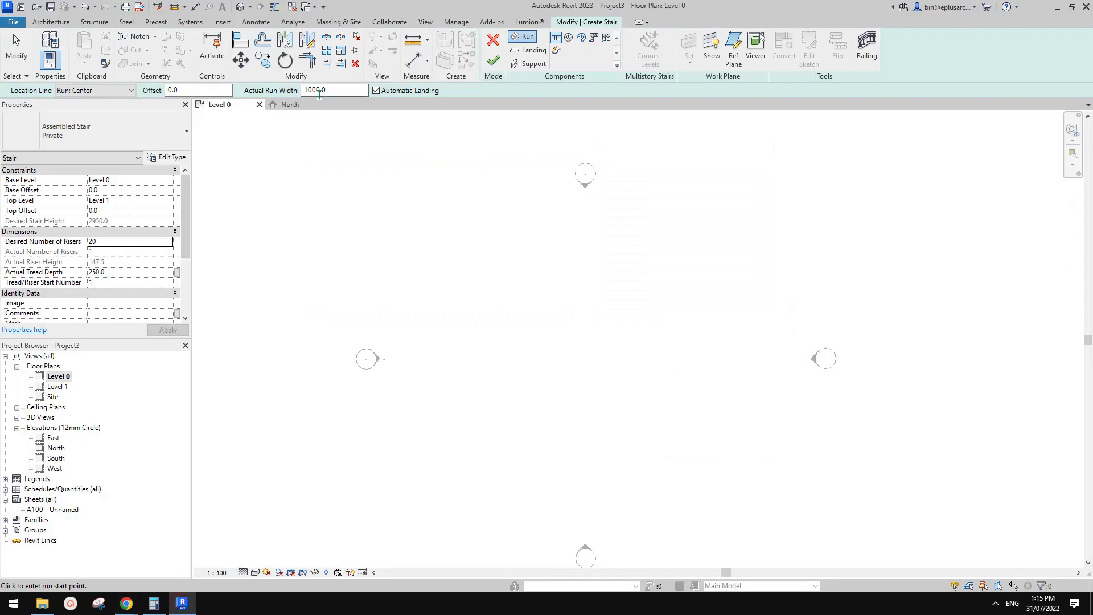
click(488, 388)
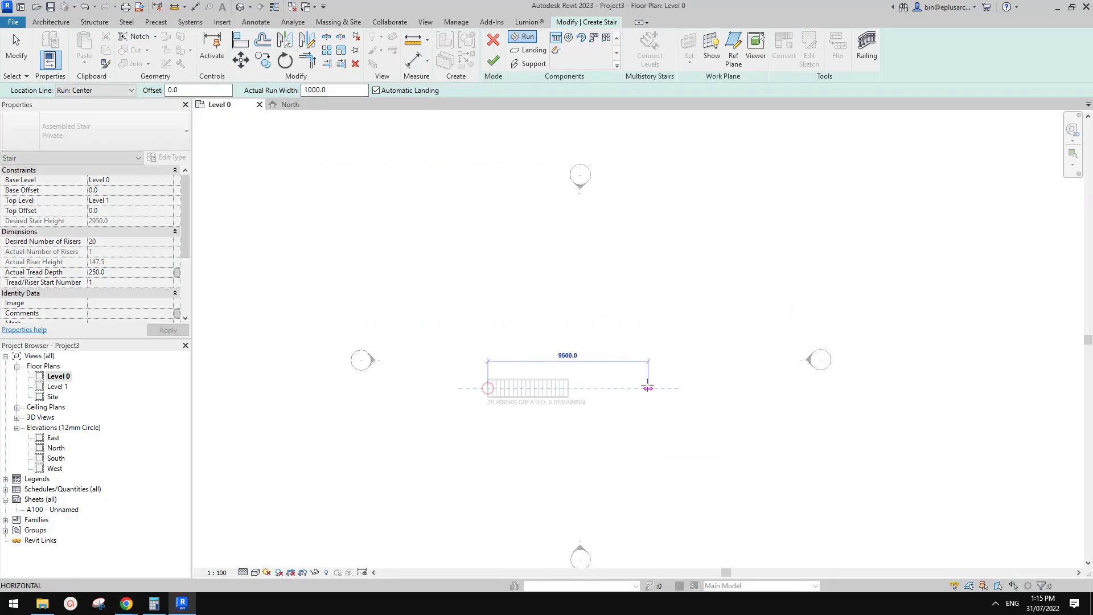
scroll(483, 387, up, 6)
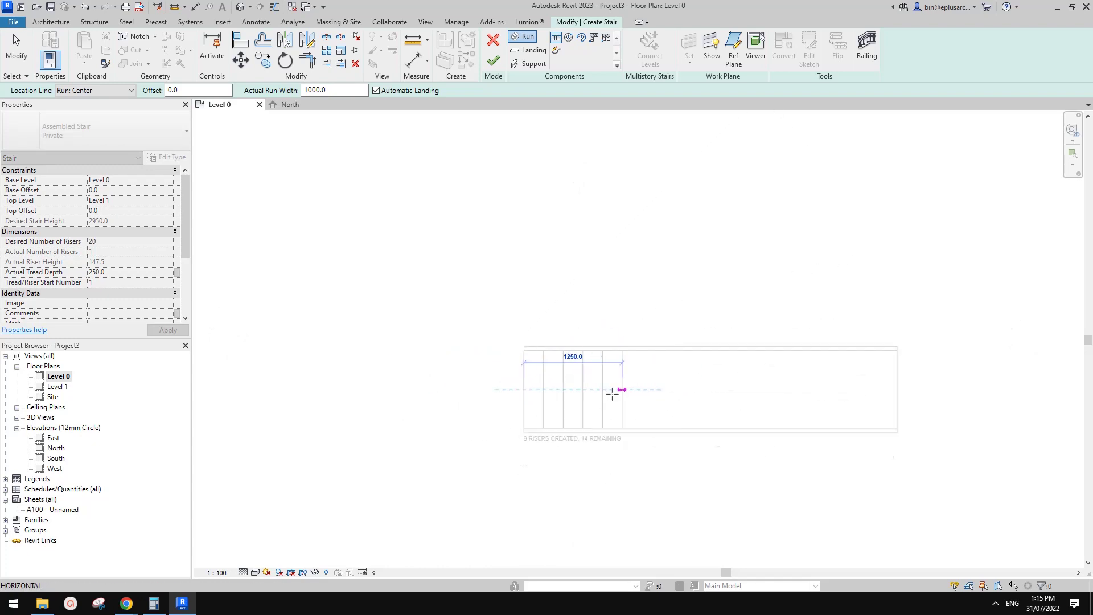
scroll(612, 392, down, 2)
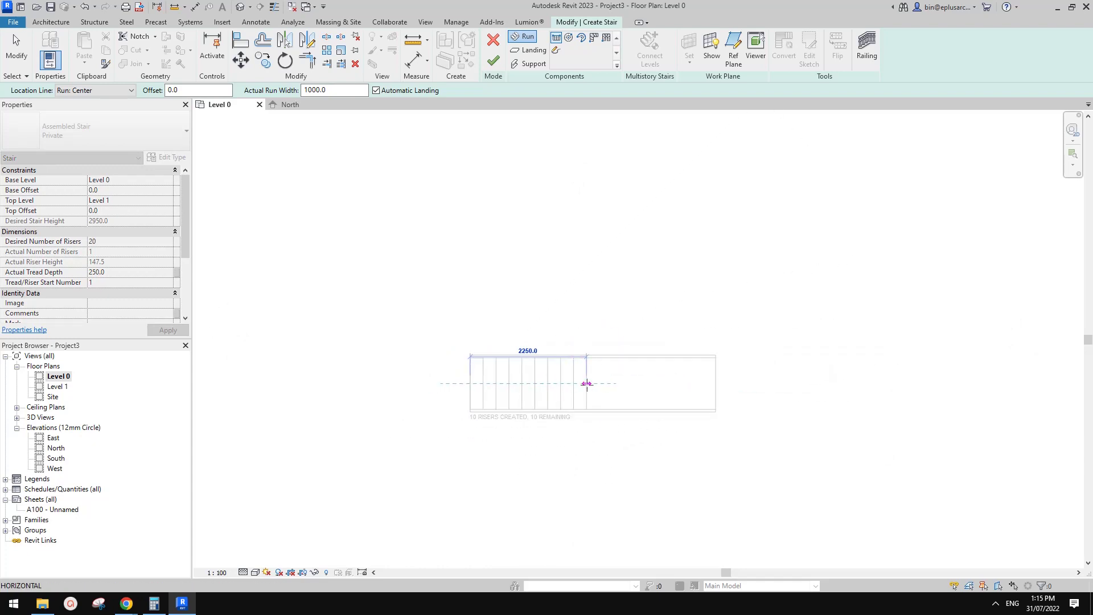
scroll(586, 383, up, 2)
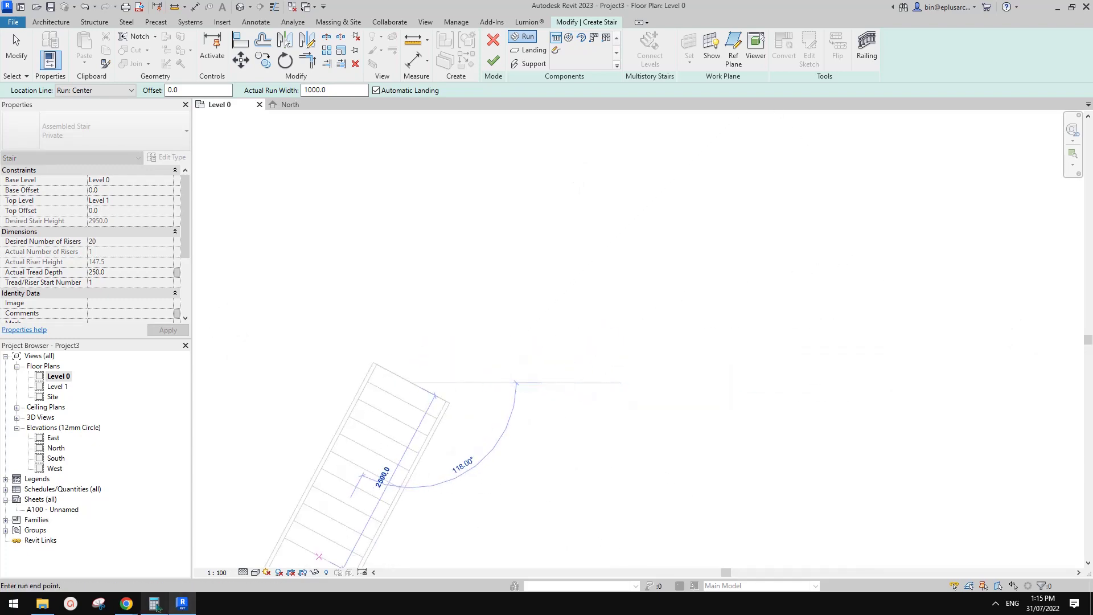
mouse_move(126, 603)
click(198, 557)
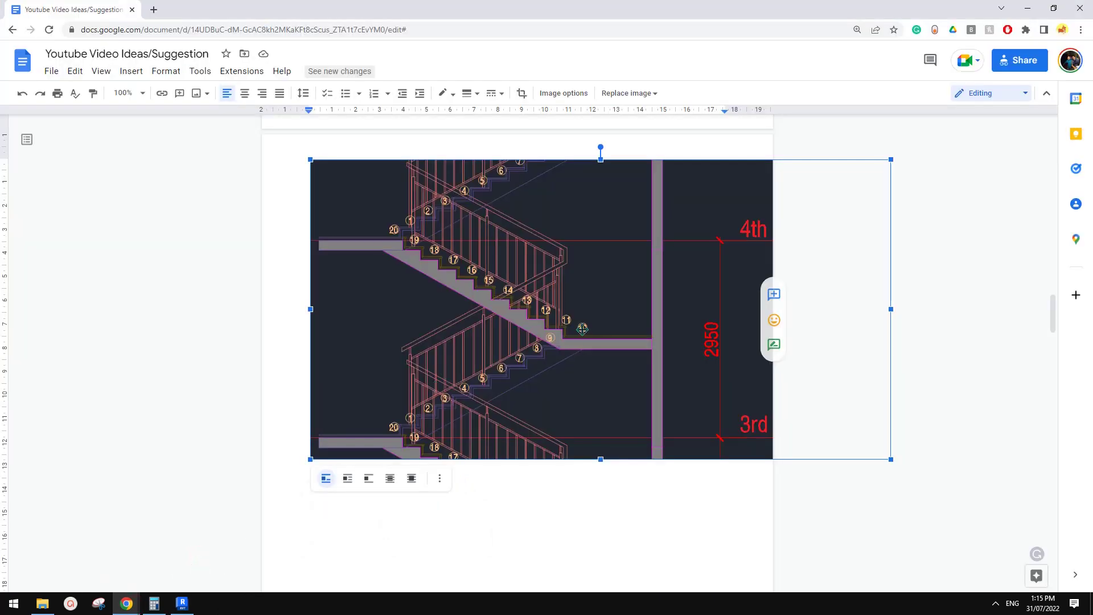
click(183, 604)
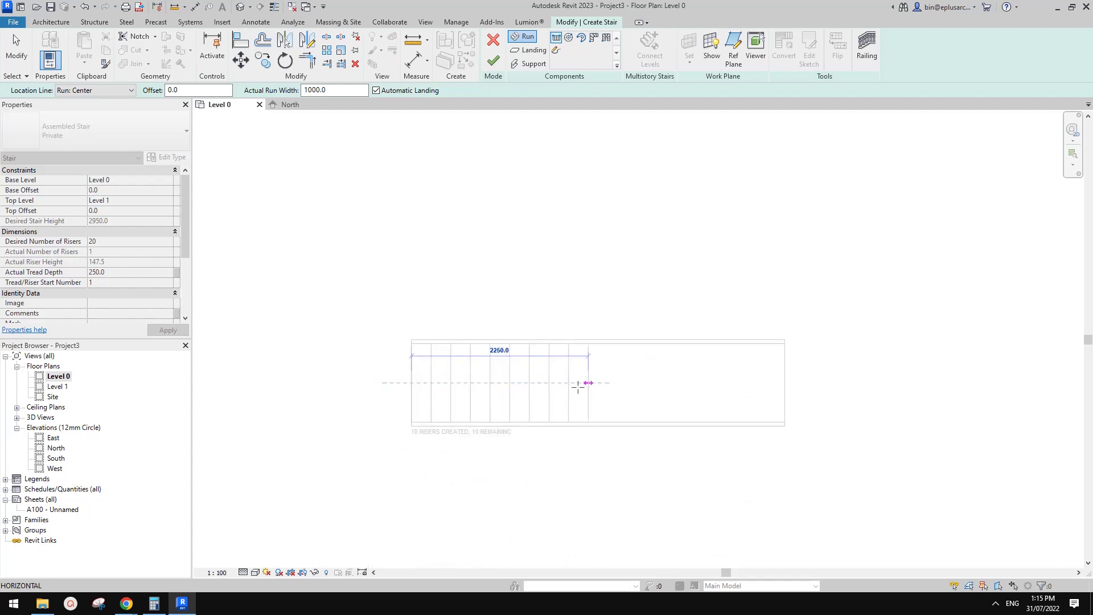
click(587, 382)
Step: Compare the end of the first run with steps 9 to 11 at the landing in the reference drawing to find the second run's start
middle_drag(576, 371, 605, 357)
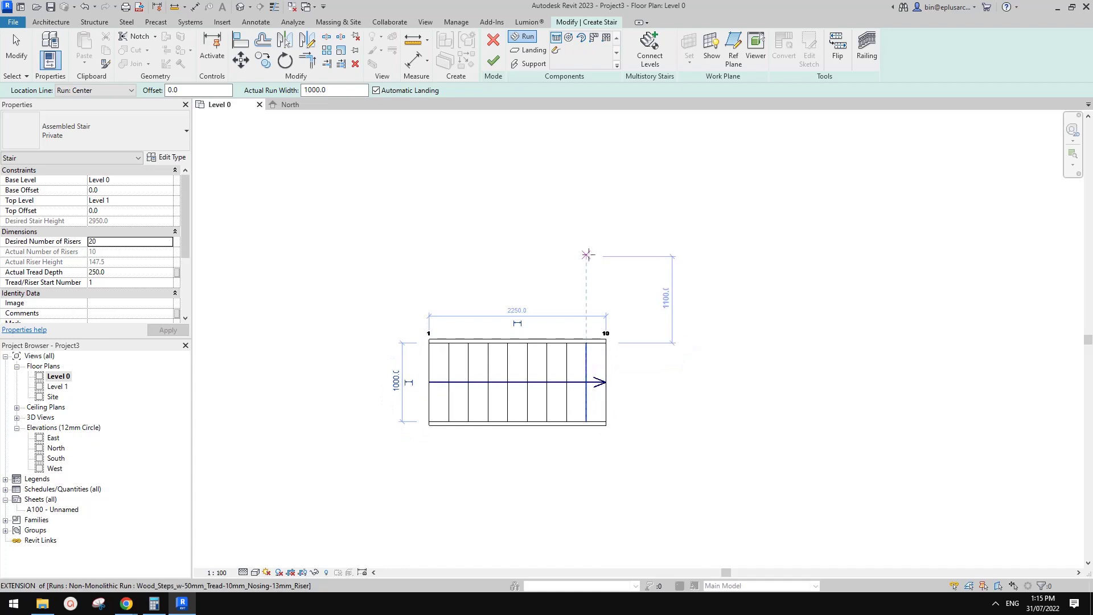
middle_drag(619, 292, 617, 297)
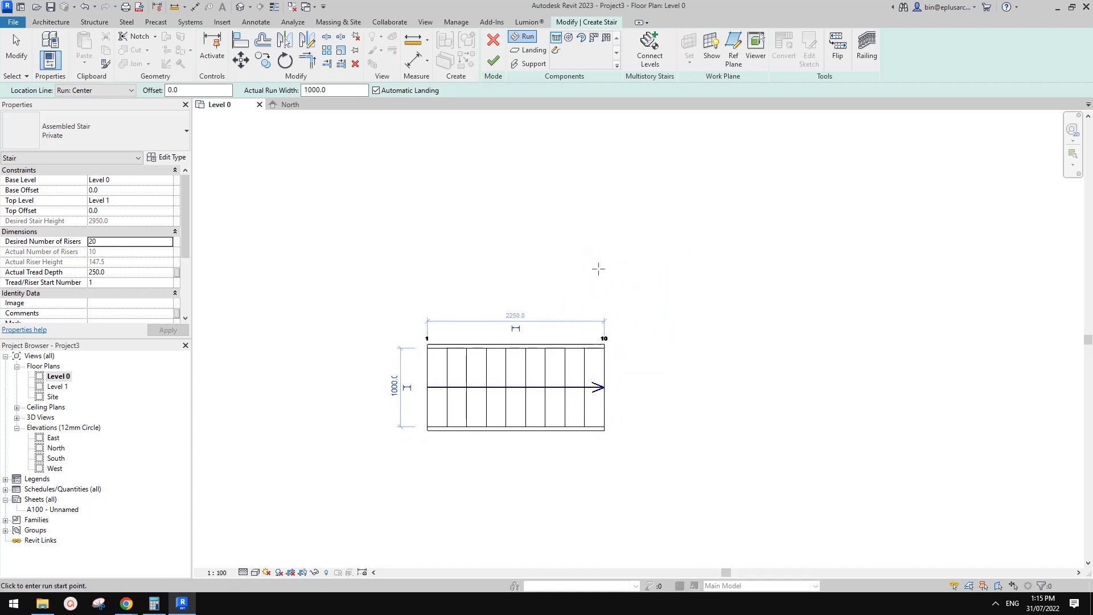
middle_drag(492, 271, 477, 292)
middle_drag(653, 345, 666, 347)
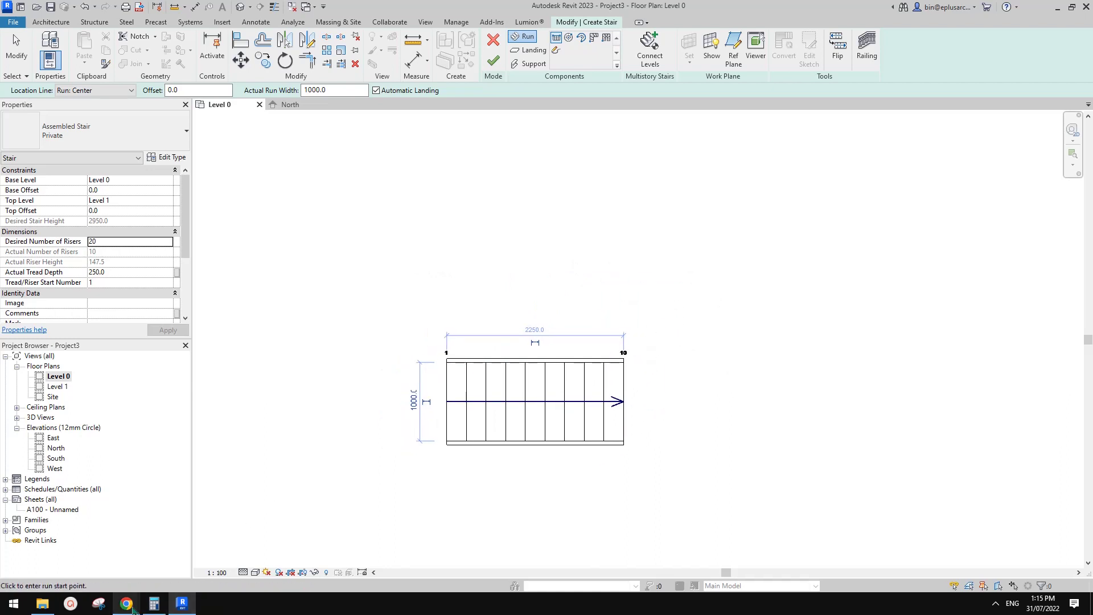
click(190, 556)
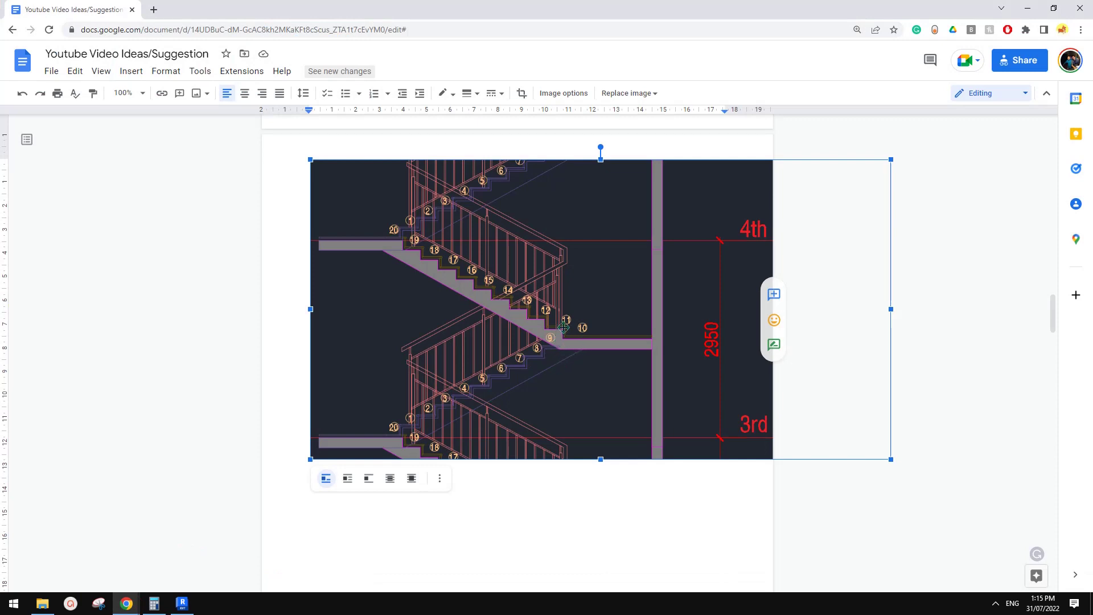
click(182, 603)
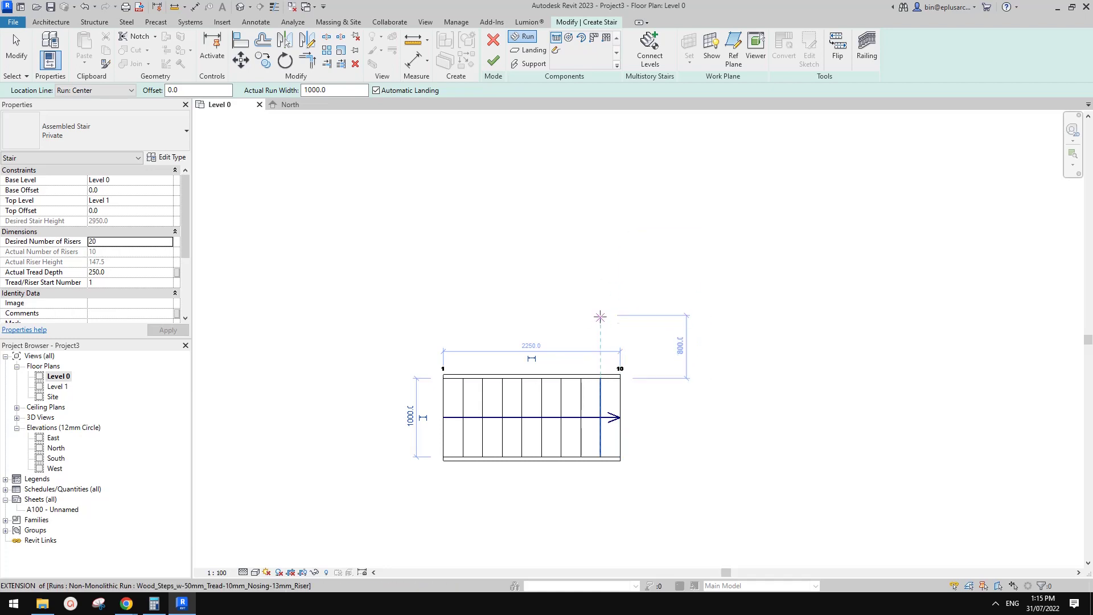
scroll(604, 322, up, 2)
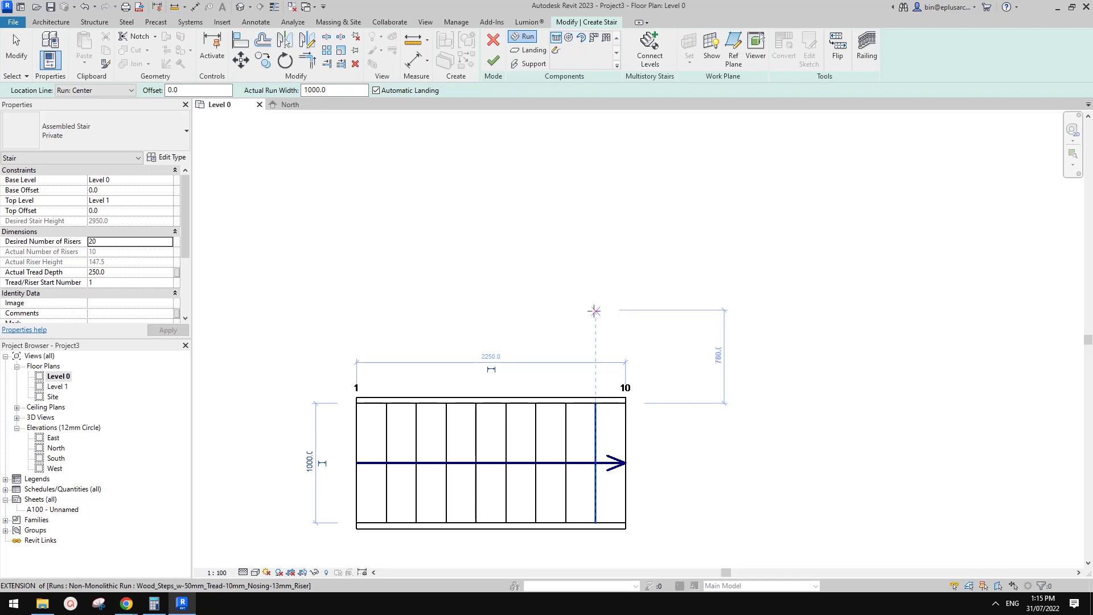
scroll(619, 308, down, 1)
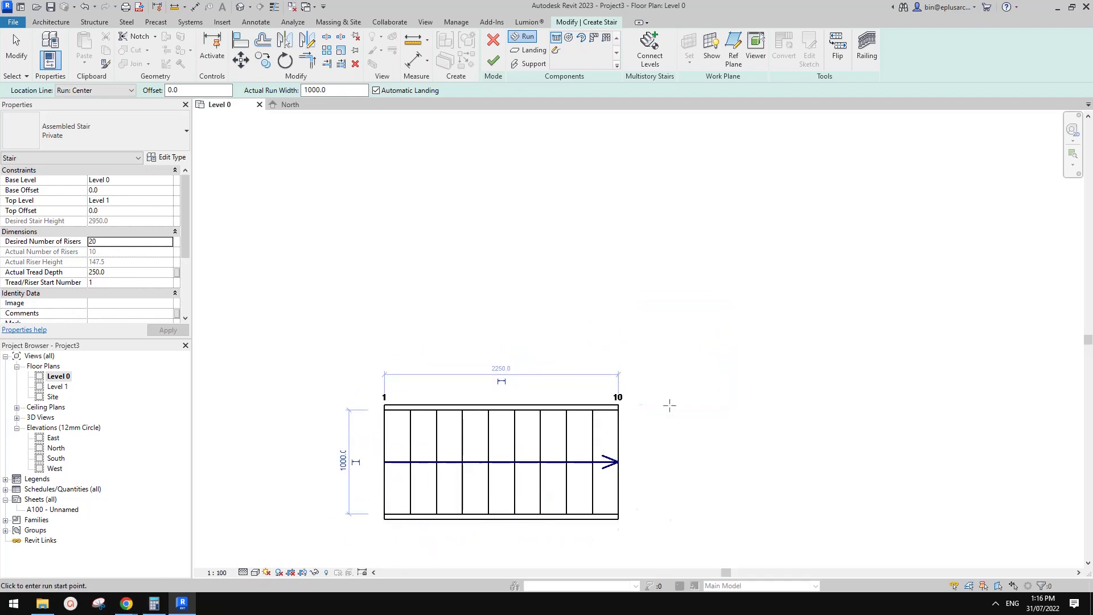
mouse_move(127, 603)
click(211, 553)
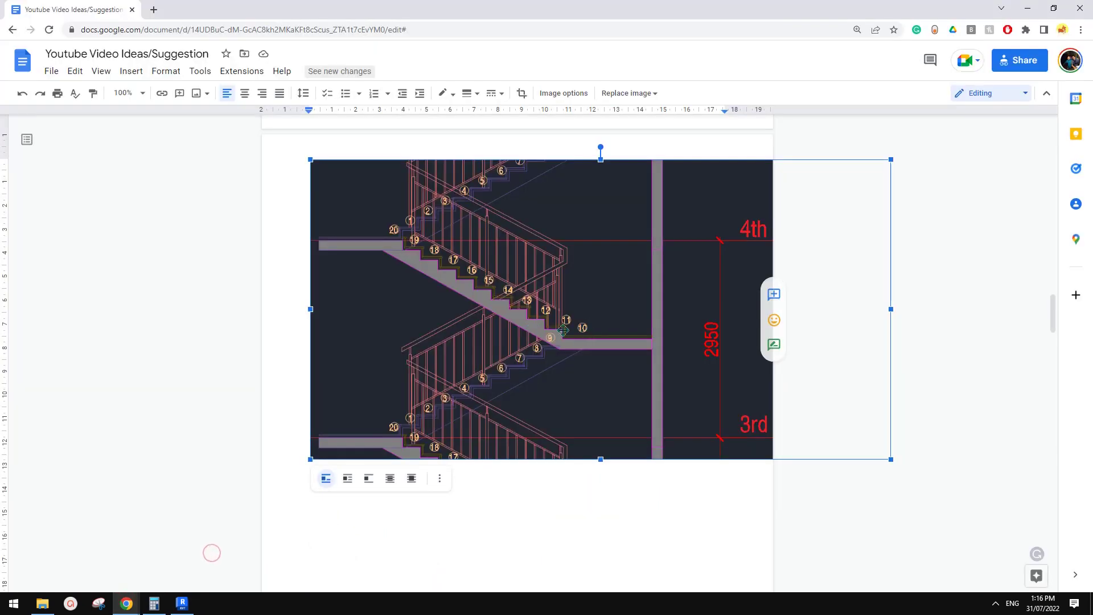
click(182, 604)
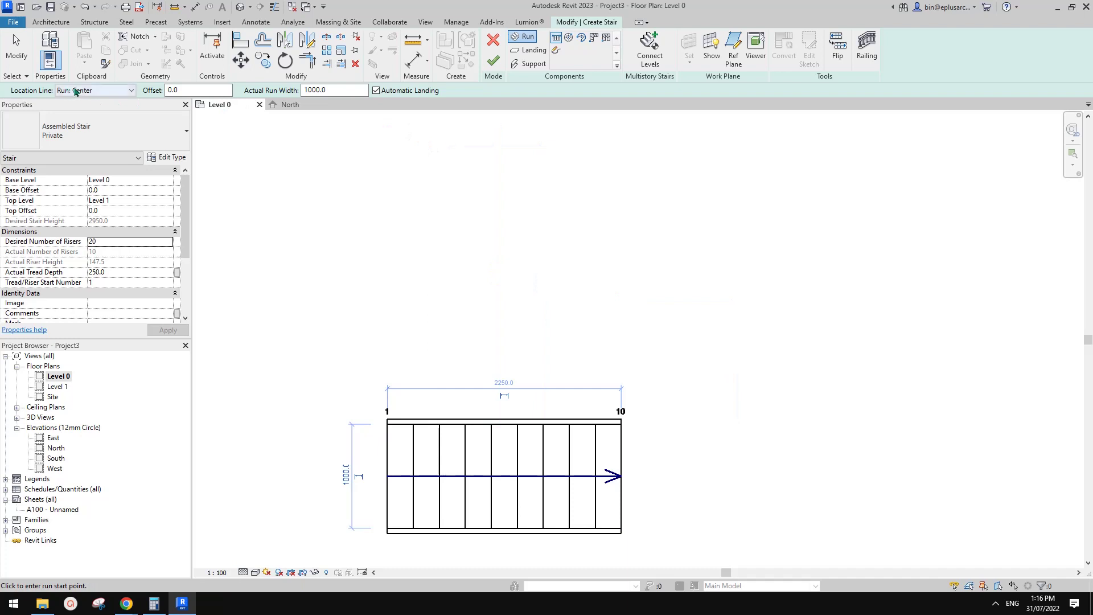
Step: Set the location line to Run: Left and draw the 10-riser return run, aligned with the first run's ends and about 250 mm from it
click(99, 91)
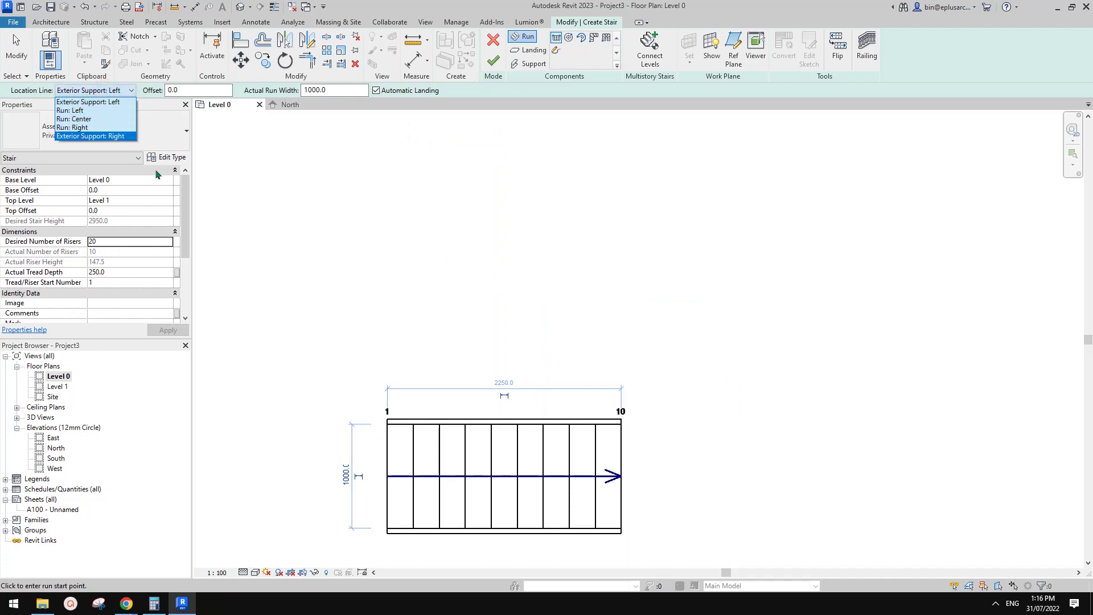
click(72, 110)
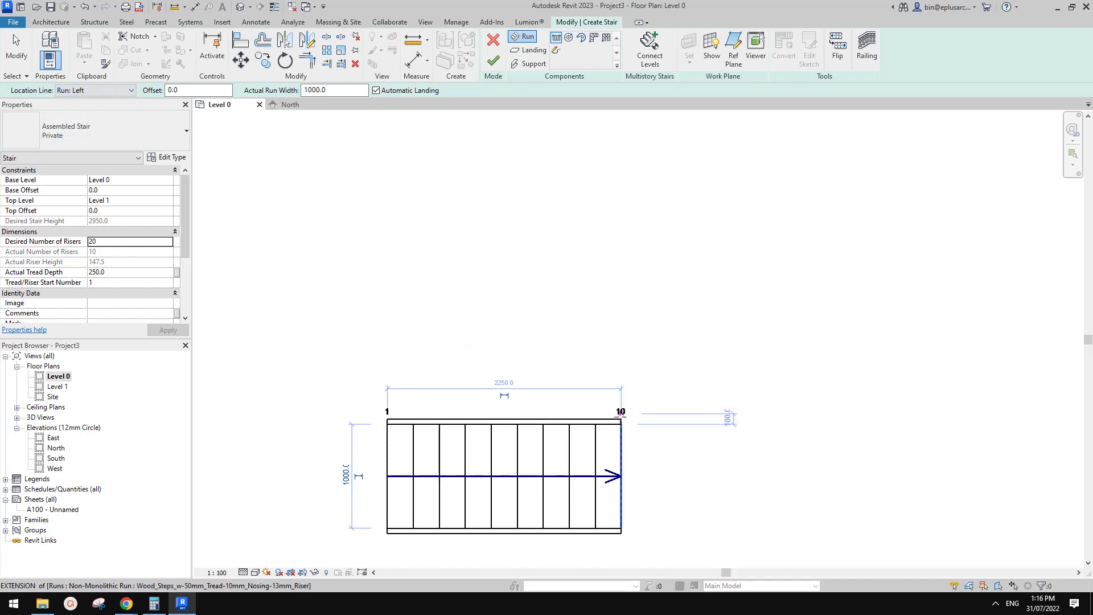
click(621, 399)
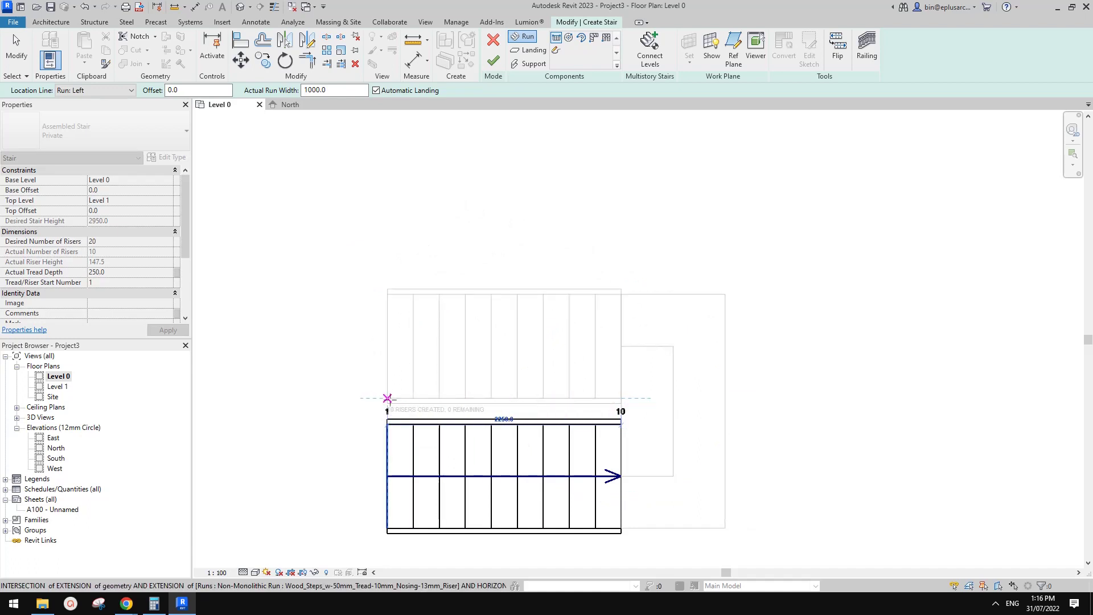
click(387, 398)
key(Escape)
middle_drag(600, 324, 649, 265)
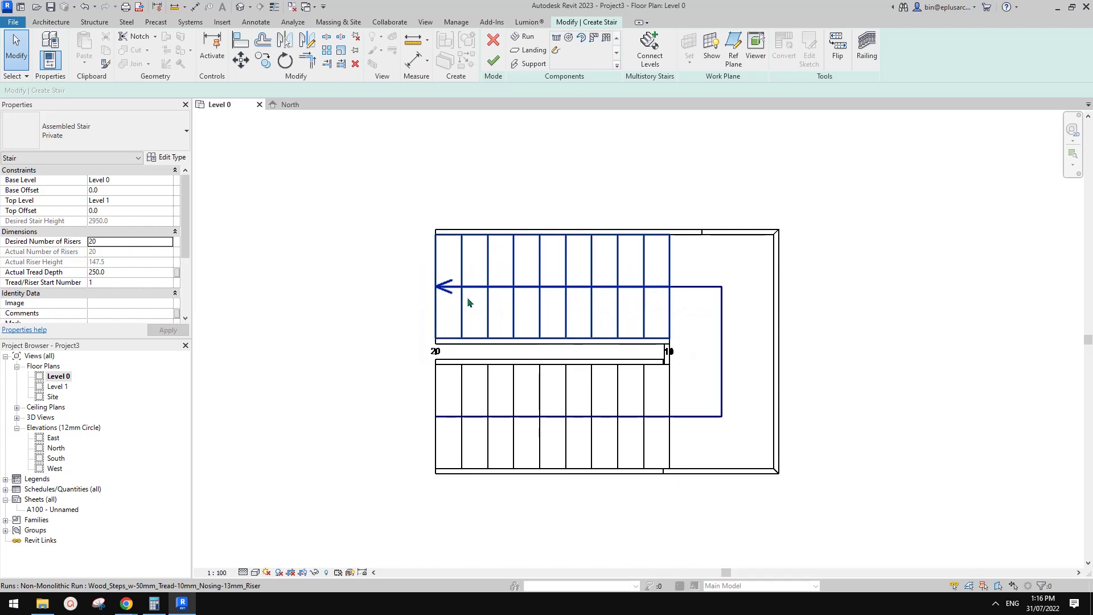
Step: Add an aligned dimension across the gap between the inner edges of the two stair runs
click(514, 308)
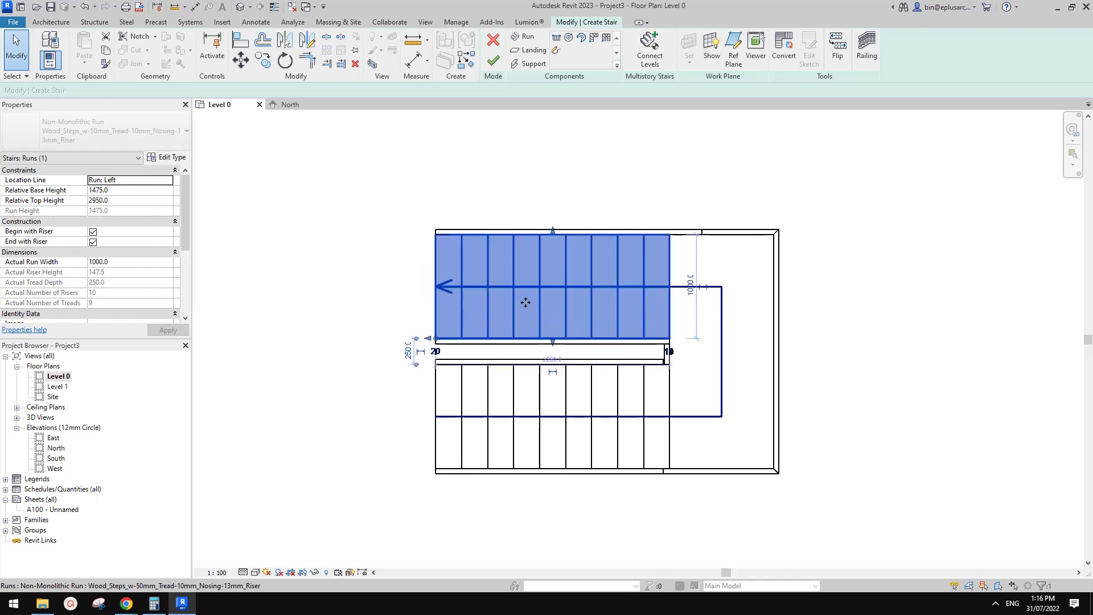
middle_drag(553, 311, 552, 320)
key(Escape)
scroll(462, 336, up, 1)
middle_drag(462, 336, 513, 337)
key(d)
key(i)
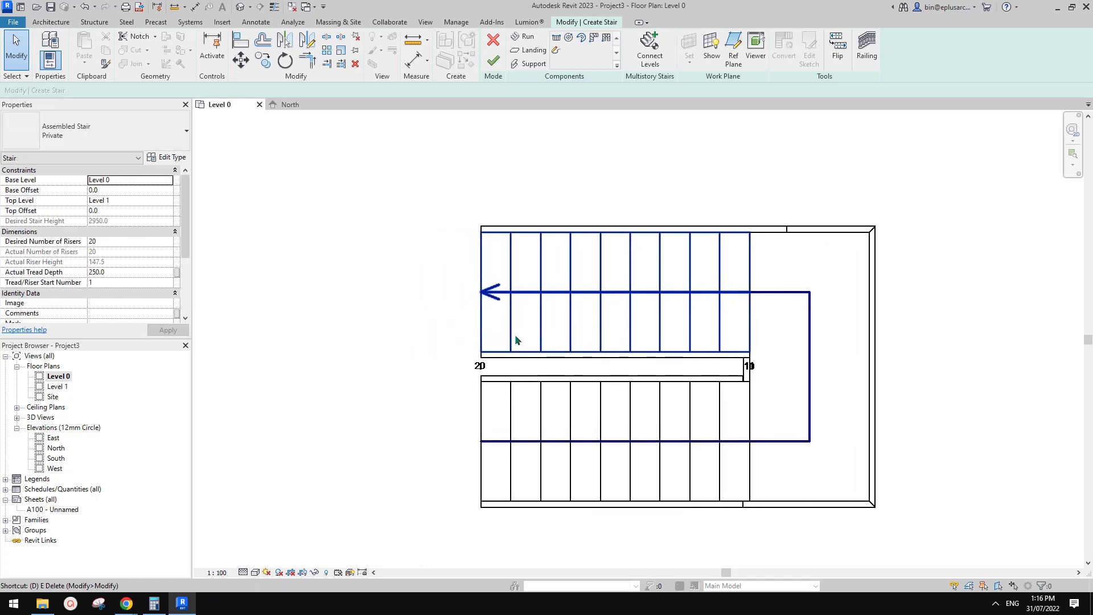
click(496, 354)
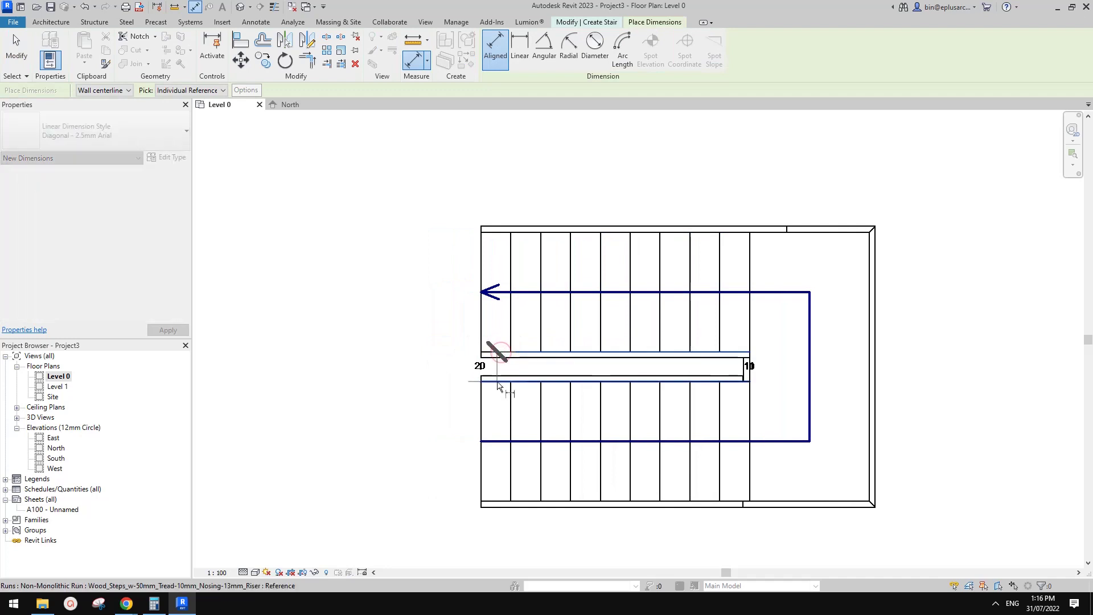
click(496, 383)
click(405, 385)
key(Escape)
key(Escape)
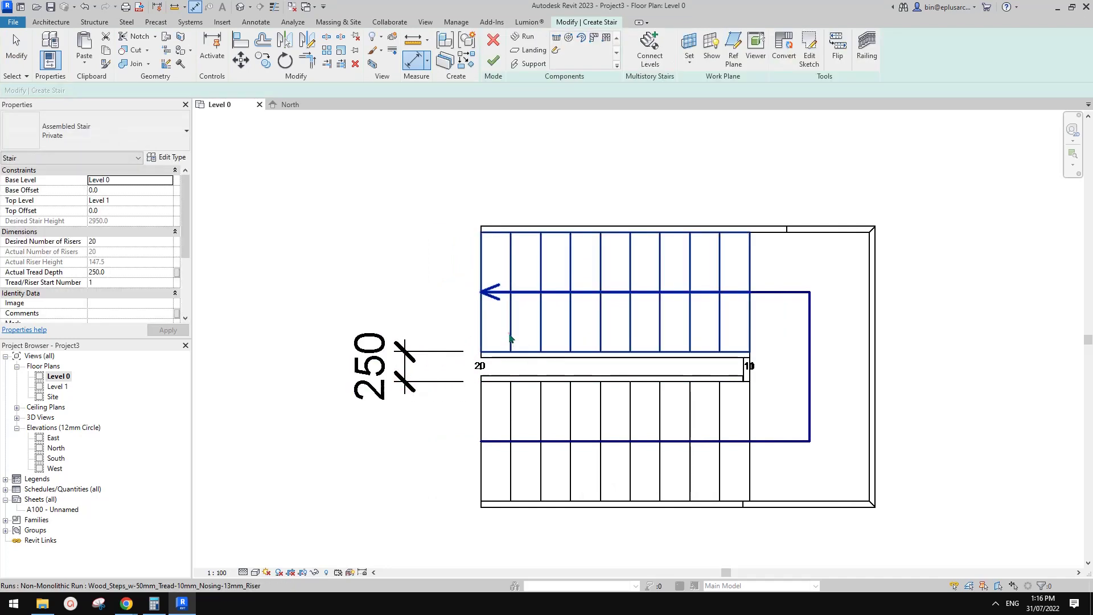
Step: Examine the upper run, the gap dimension and the upper run's inner stringer by selecting them in turn
click(509, 333)
click(417, 353)
click(521, 351)
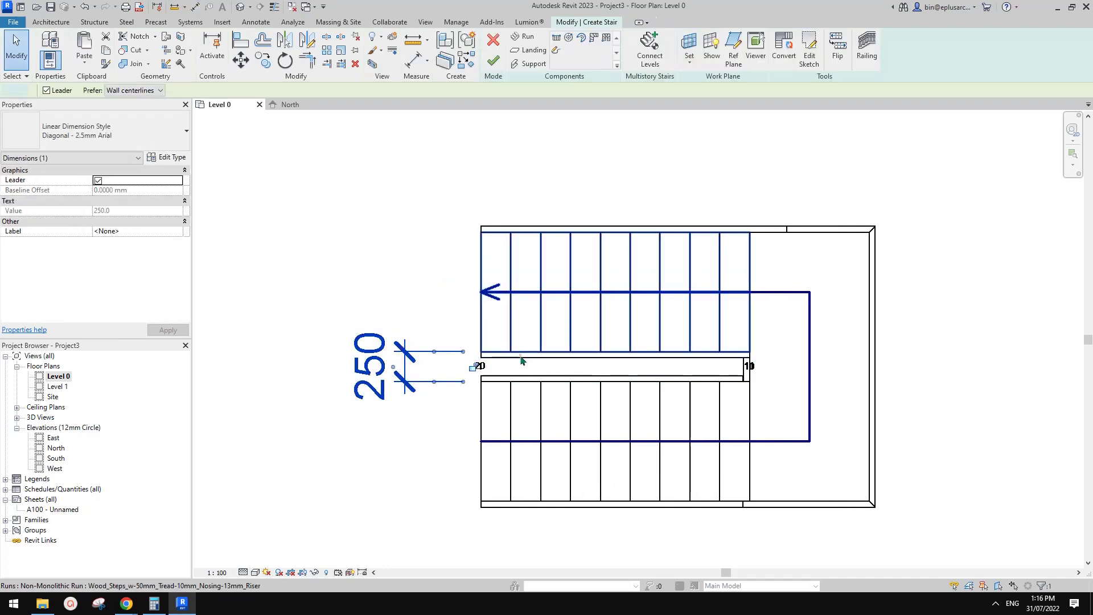
click(520, 355)
click(522, 357)
key(Escape)
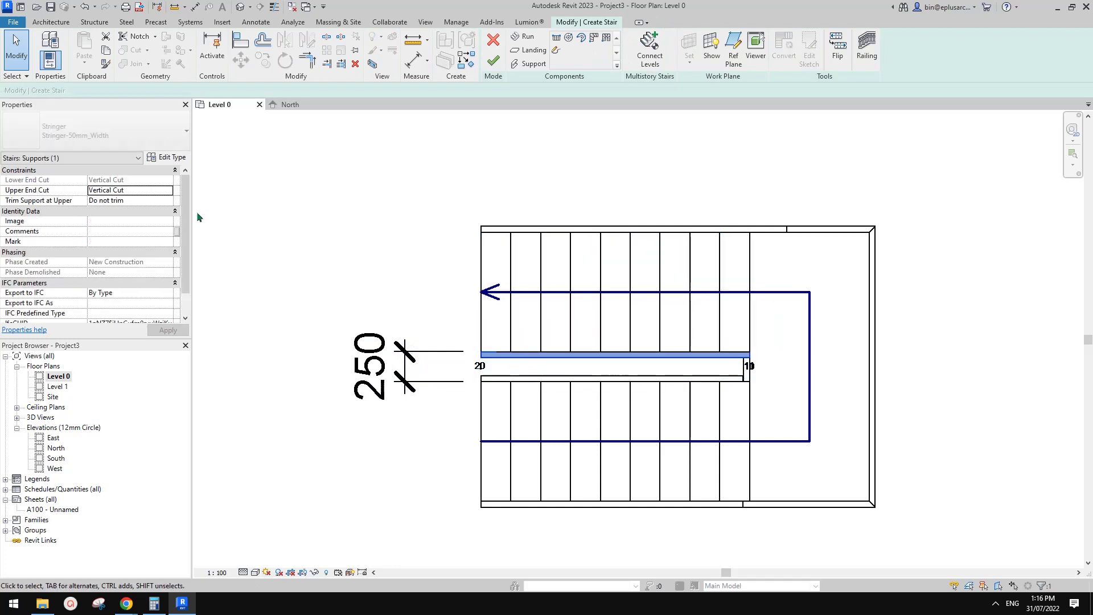
Step: Replace the dimension across the gap with an aligned dimension between the facing sides of the two inner stringers
click(425, 361)
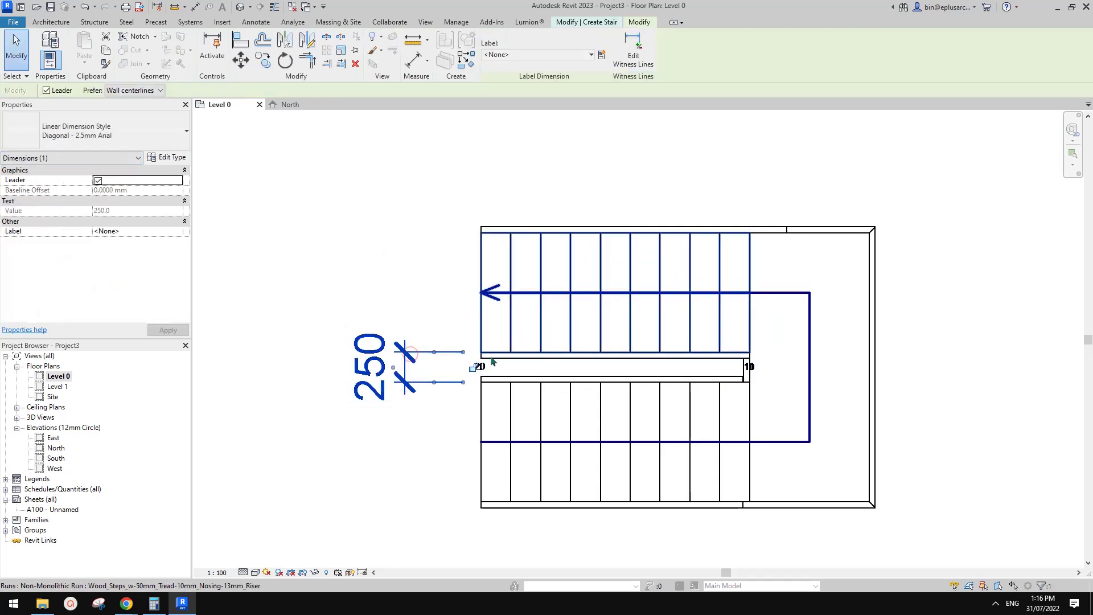
key(Escape)
scroll(424, 361, up, 2)
key(i)
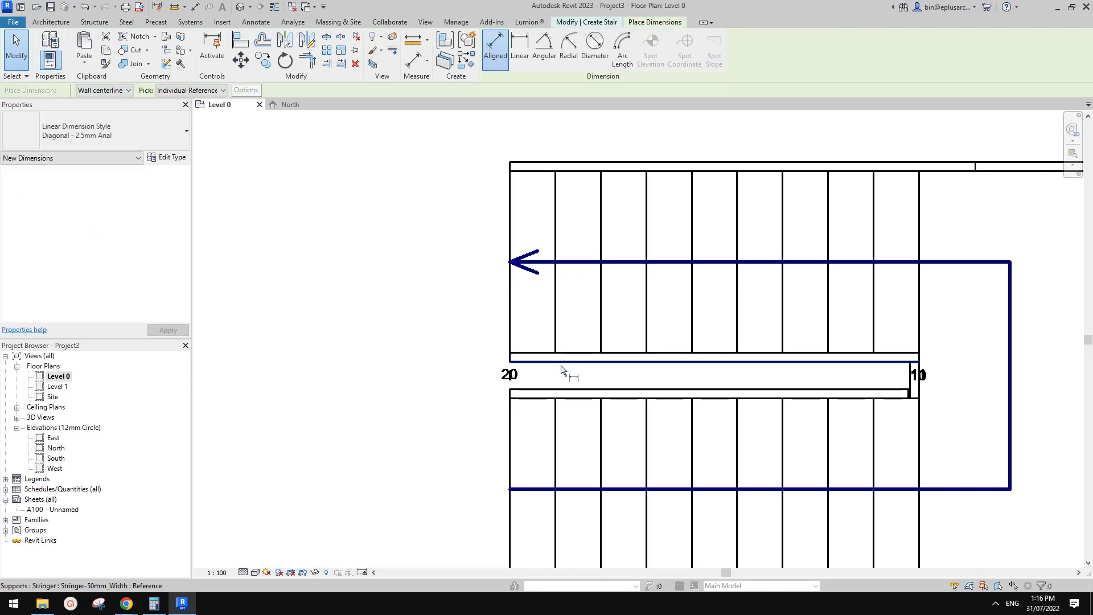
click(561, 362)
click(561, 389)
click(407, 384)
key(Escape)
Step: Move the upper stair run 50 mm straight toward the lower run to narrow the gap between the stringers
click(556, 317)
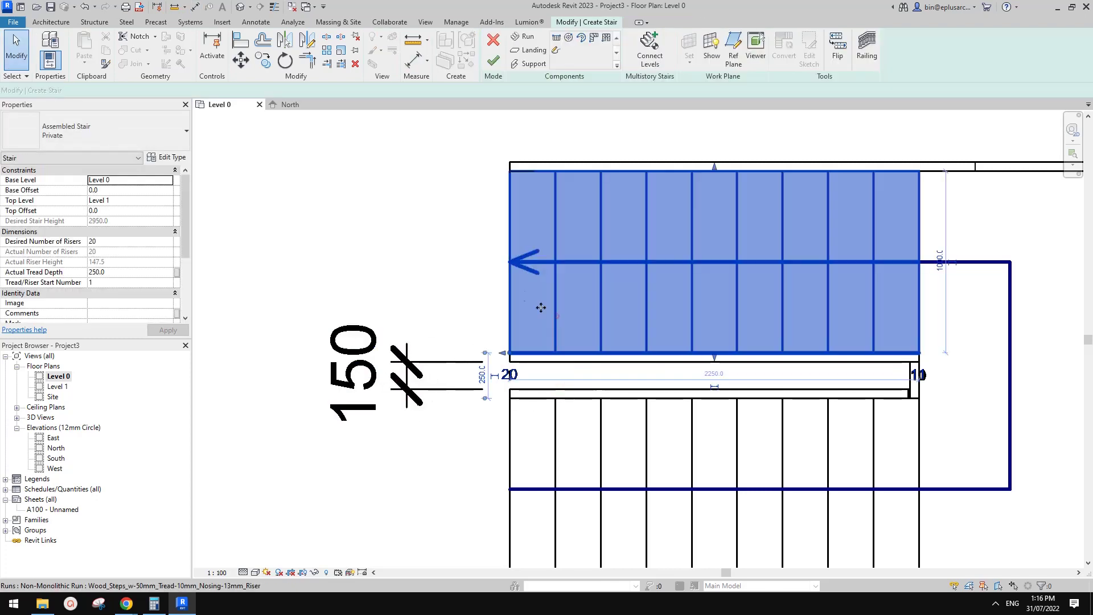
middle_drag(556, 339, 586, 342)
key(m)
key(v)
key(m)
key(v)
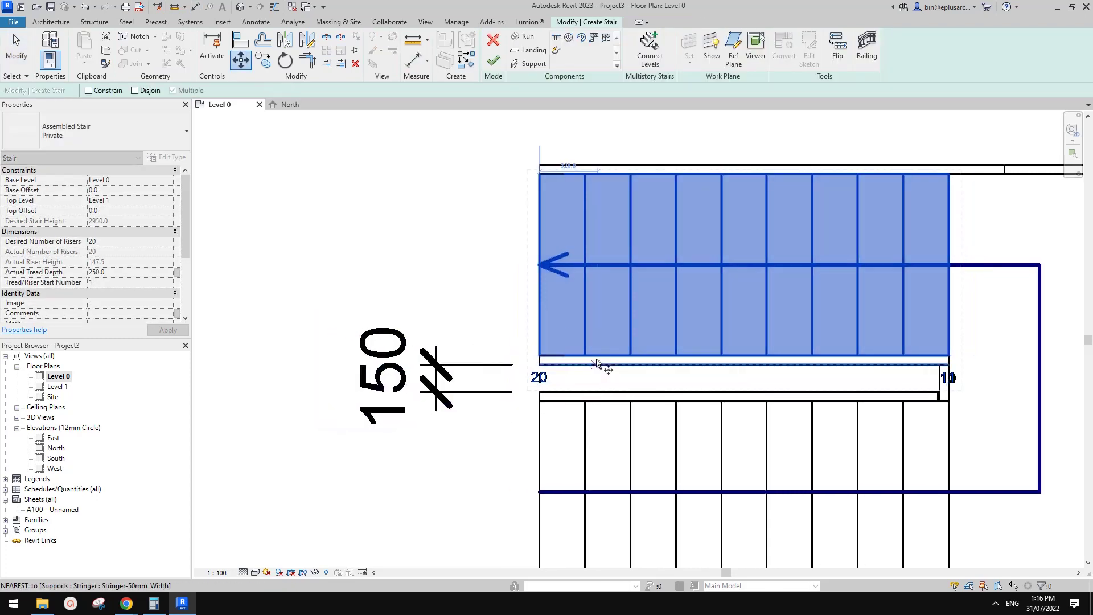
click(497, 278)
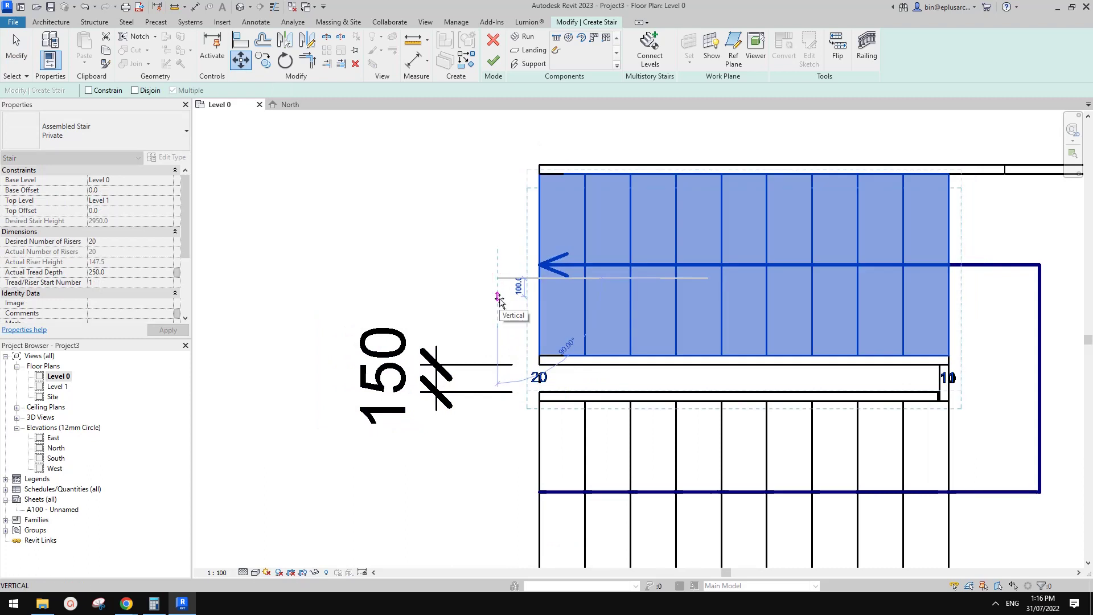
text(50)
key(Return)
click(492, 298)
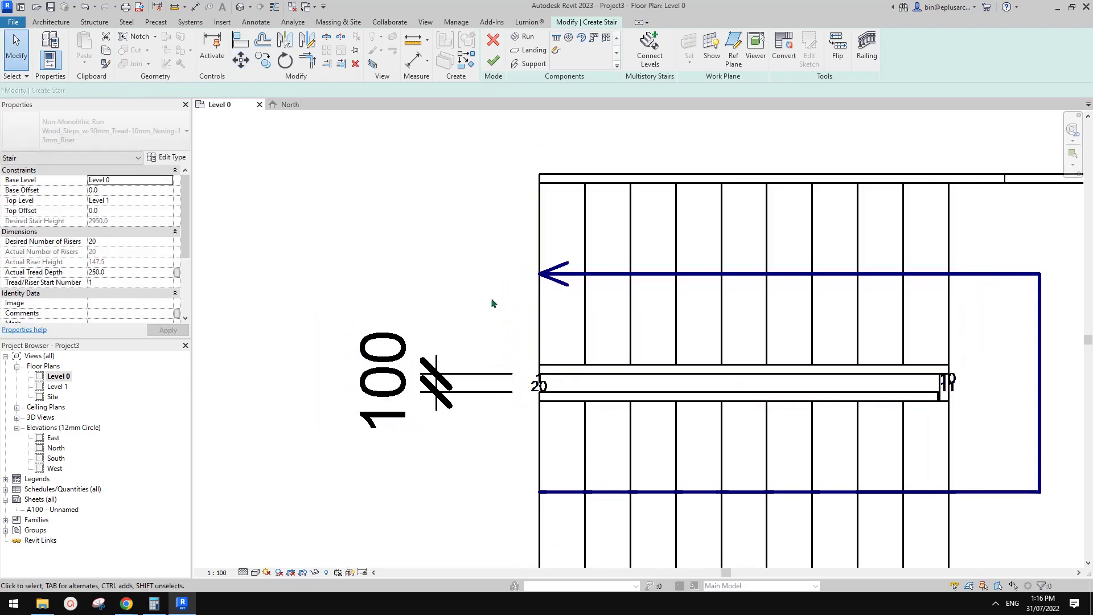
Step: Open the 3D view, examine the stair's runs and landing from several sides, and finish the stair
scroll(491, 297, down, 1)
middle_drag(490, 297, 455, 307)
middle_drag(931, 299, 799, 253)
scroll(835, 287, down, 1)
middle_drag(842, 303, 824, 329)
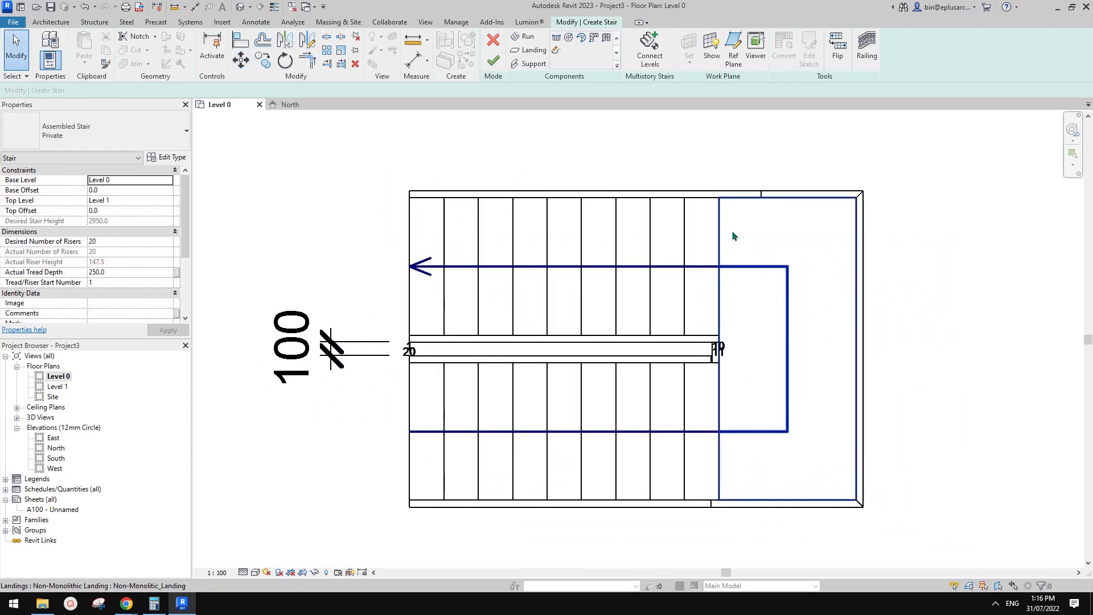
click(243, 8)
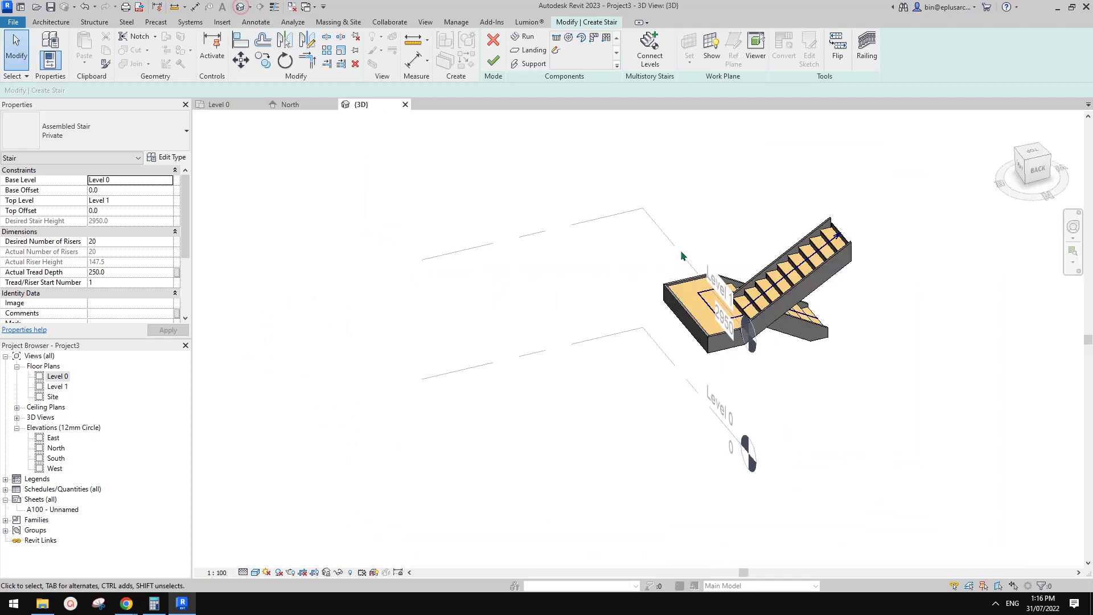
shift+middle_drag(681, 251, 701, 315)
click(597, 233)
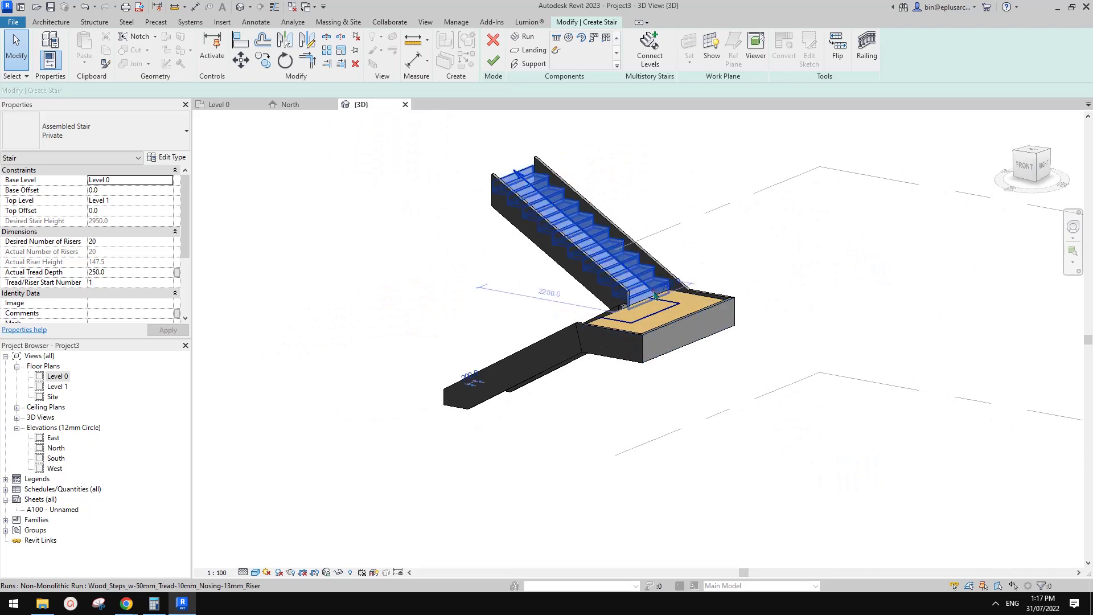
shift+middle_drag(598, 233, 777, 166)
scroll(775, 289, up, 1)
middle_drag(775, 289, 725, 336)
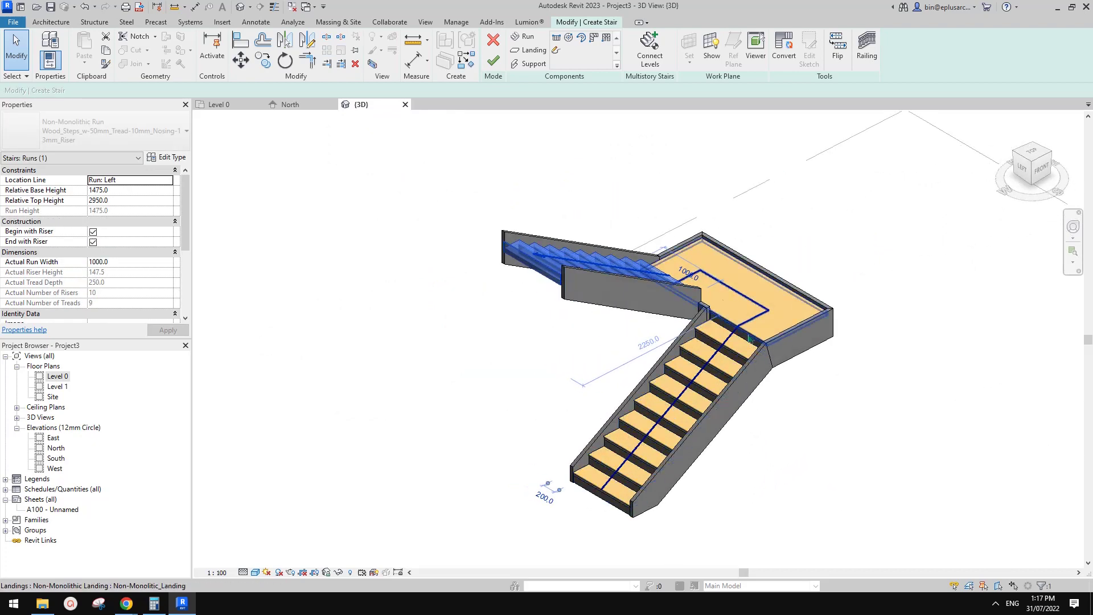
key(Escape)
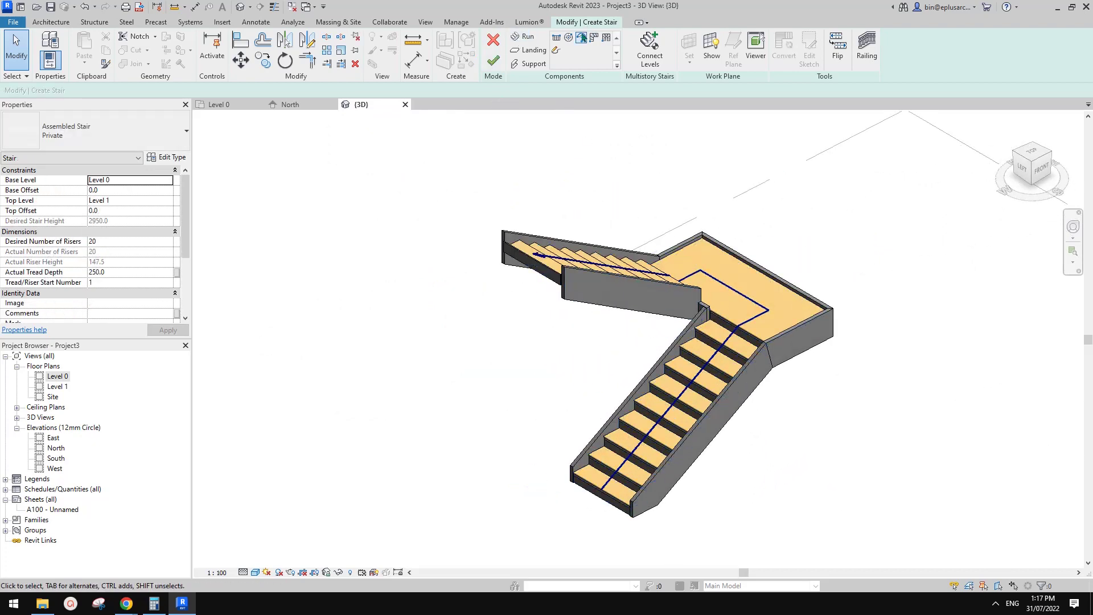
middle_drag(764, 245, 708, 288)
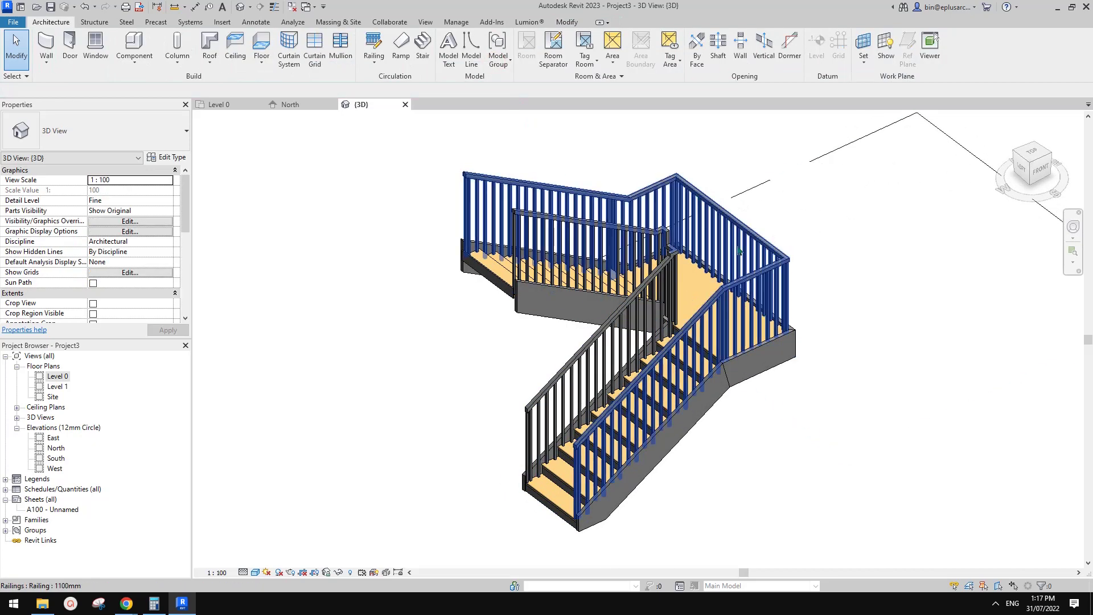
Step: Examine the 1100mm railing from several sides in 3D and compare the stair with the reference section drawing in Google Docs
click(658, 197)
shift+middle_drag(658, 197, 494, 360)
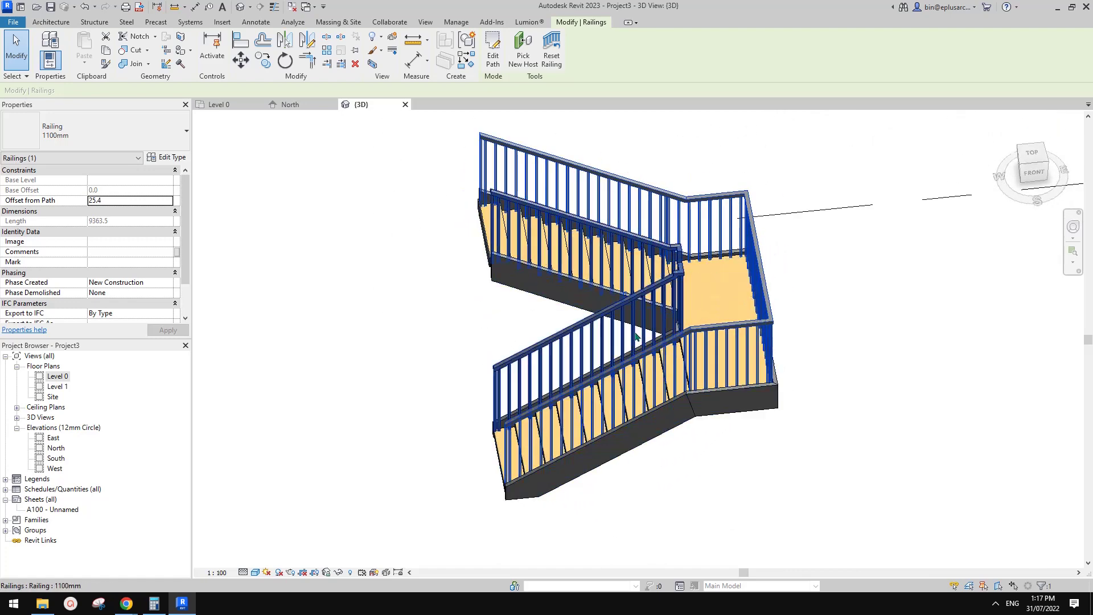
key(Escape)
middle_drag(765, 371, 746, 382)
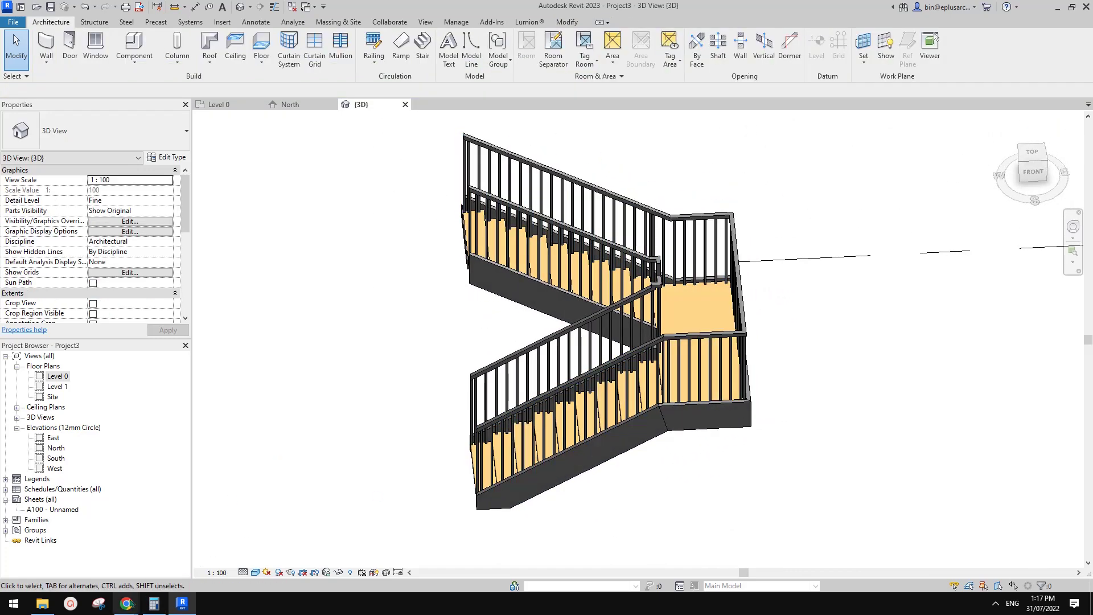
mouse_move(126, 602)
click(210, 552)
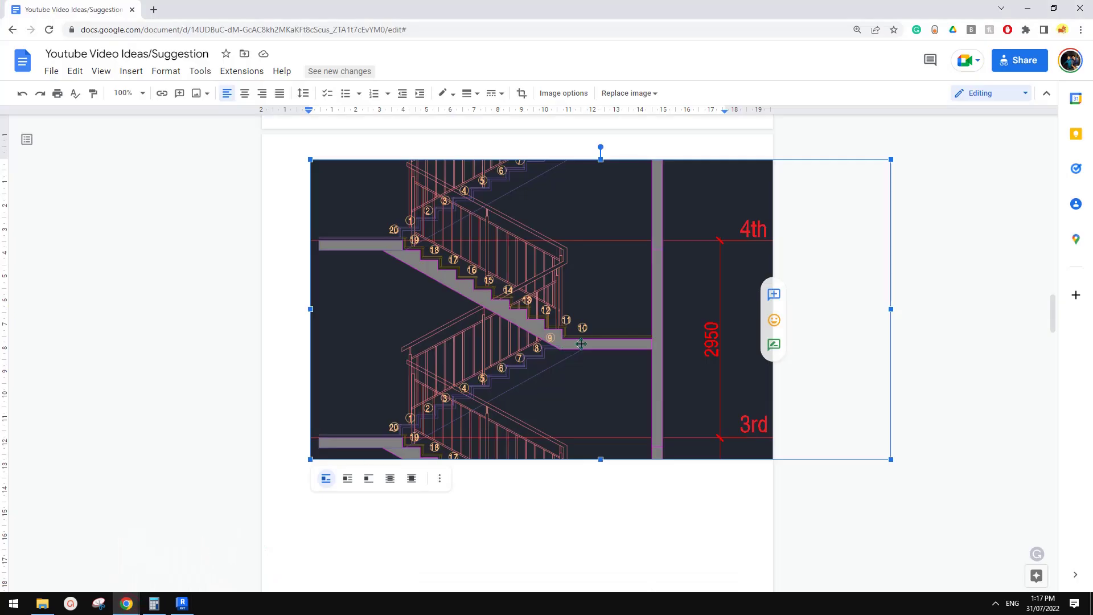
click(183, 602)
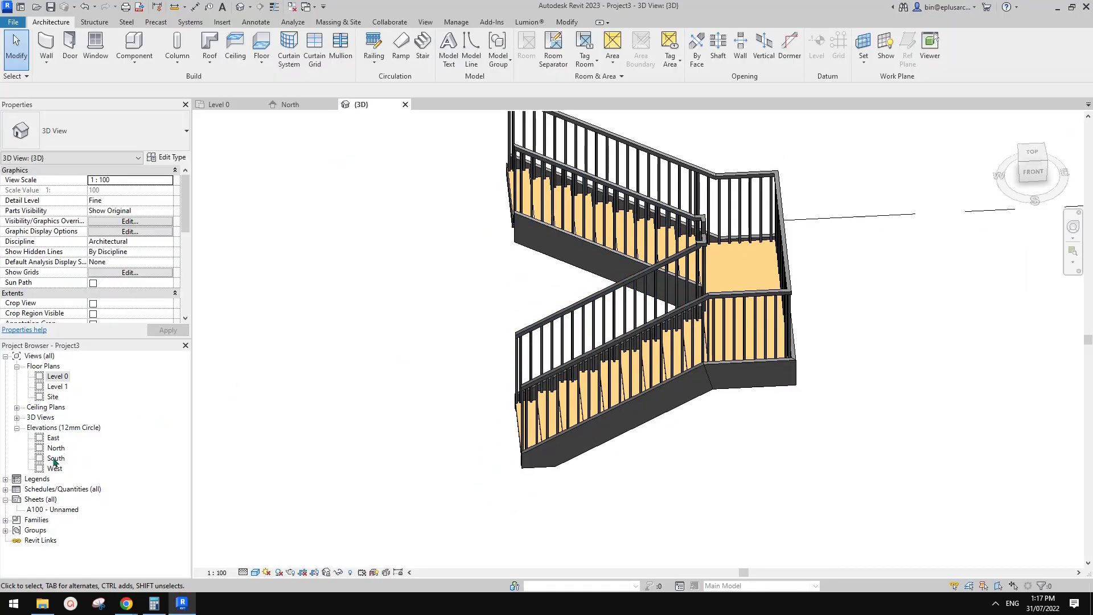
Step: Open the South elevation of the Revit project to show the stair and railing from the side
double_click(55, 458)
middle_drag(476, 386, 786, 351)
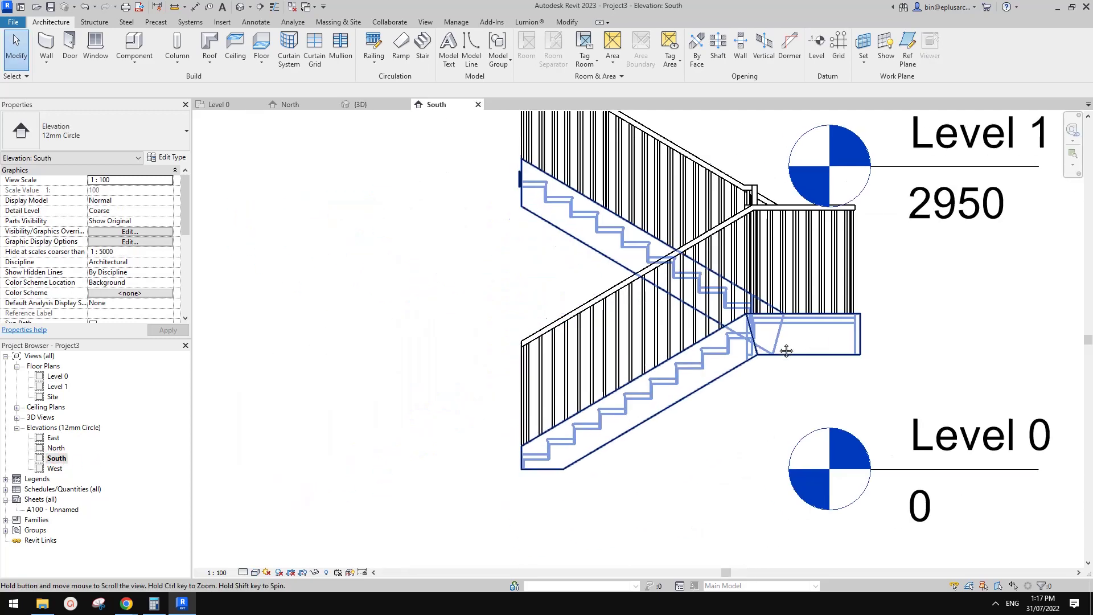
scroll(761, 276, up, 1)
middle_drag(655, 338, 628, 371)
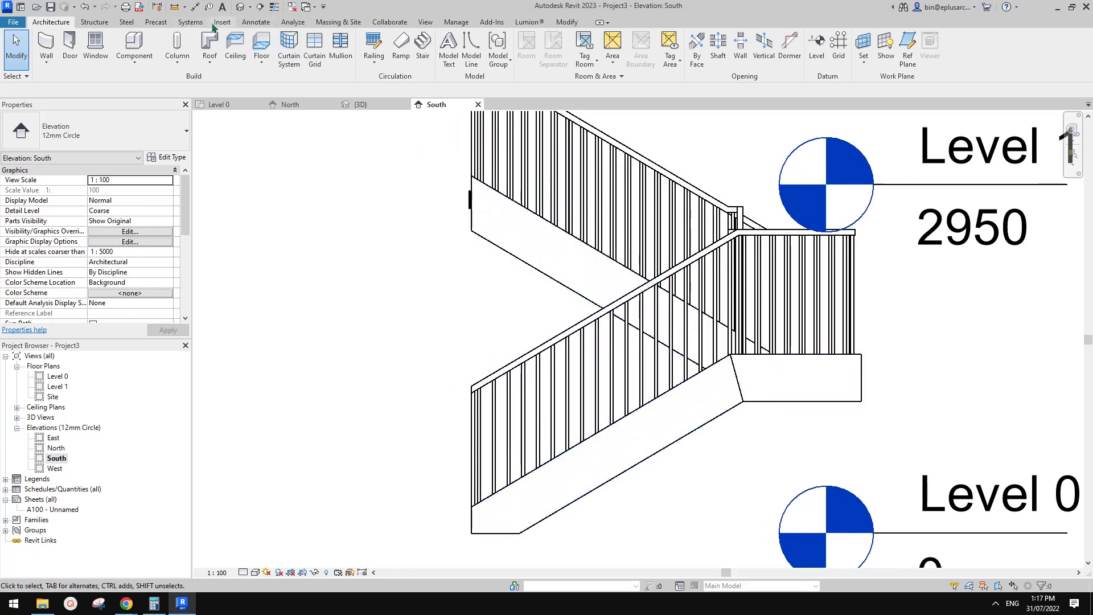
Step: Start the Tread Number tool with the Riser tag type and switch the South elevation to wireframe to expose the runs' reference lines
click(254, 22)
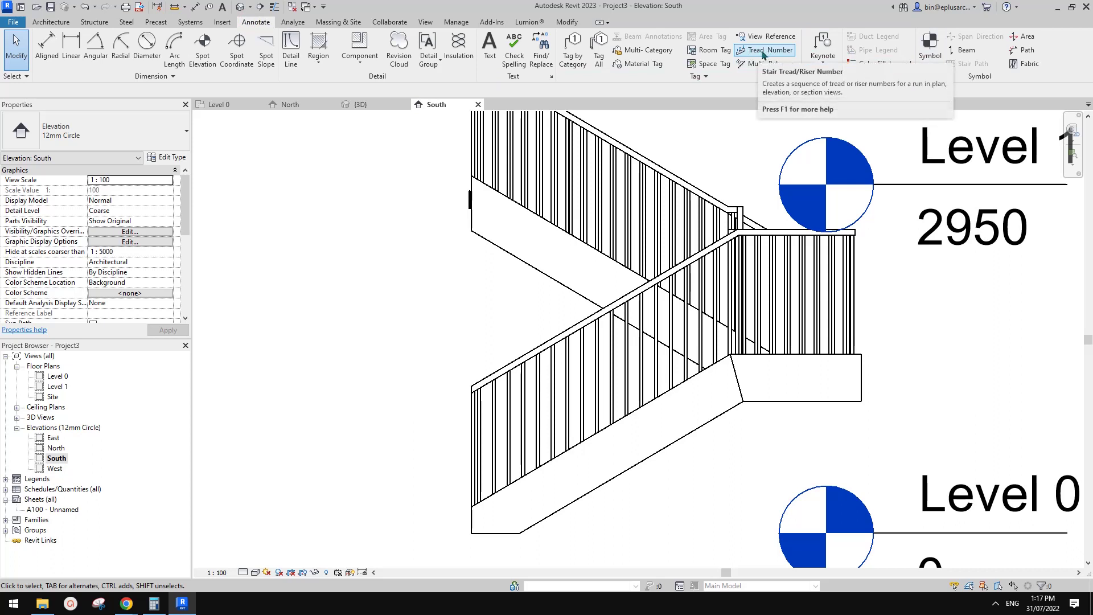
click(764, 50)
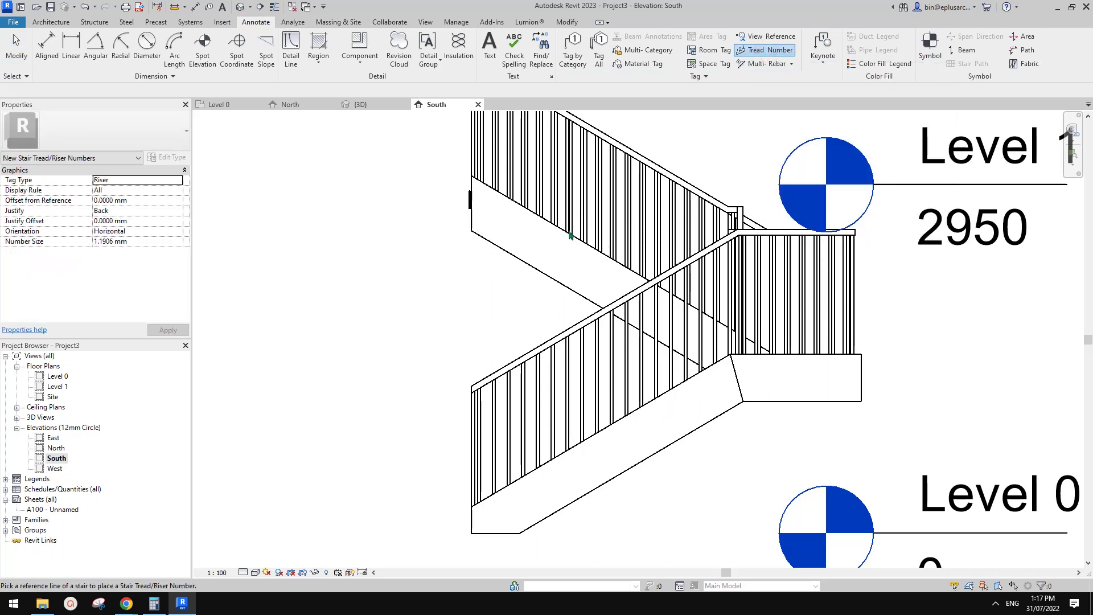
scroll(540, 280, down, 1)
click(479, 277)
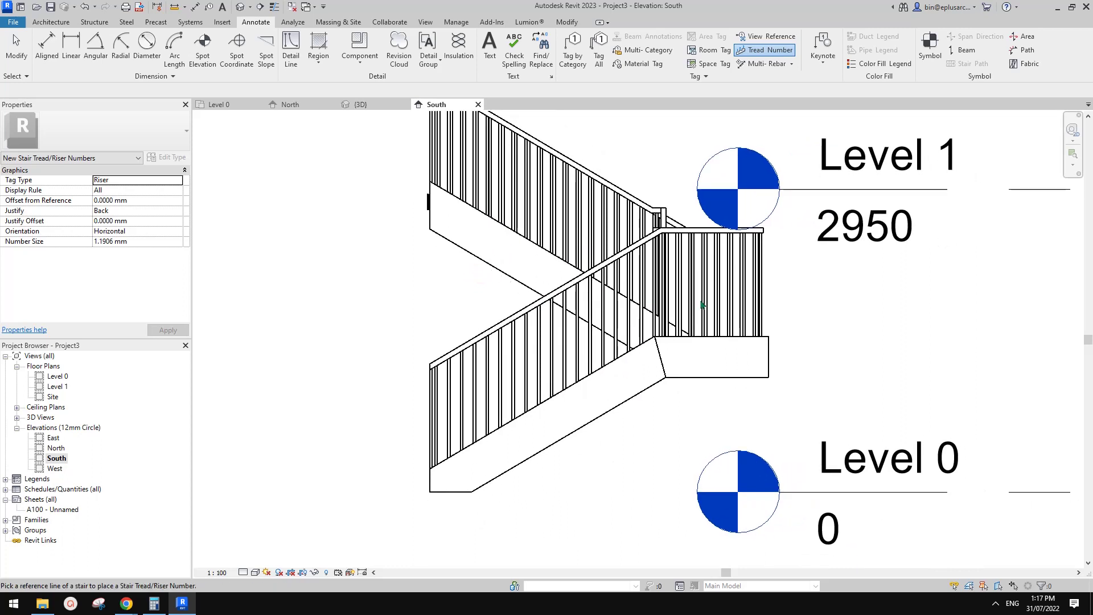
scroll(683, 340, down, 1)
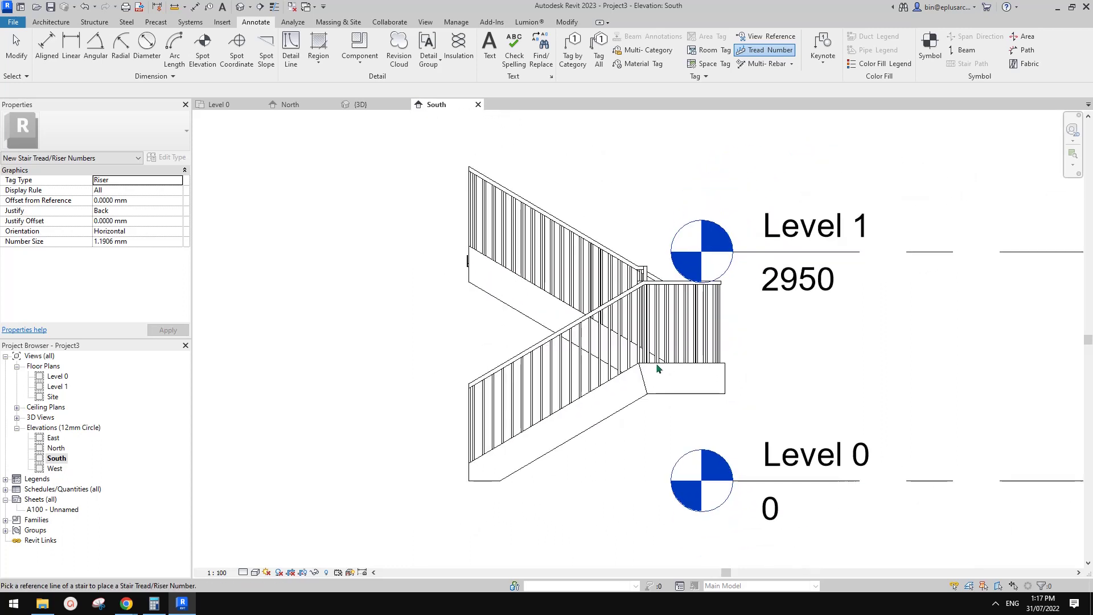
click(643, 343)
scroll(595, 348, up, 2)
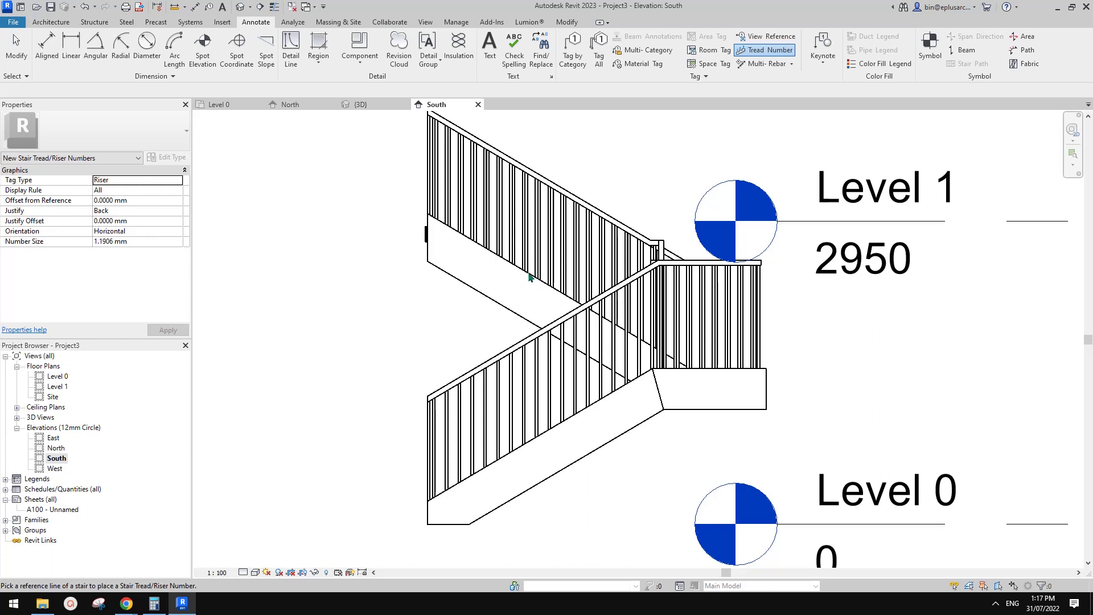
middle_drag(505, 295, 502, 307)
key(w)
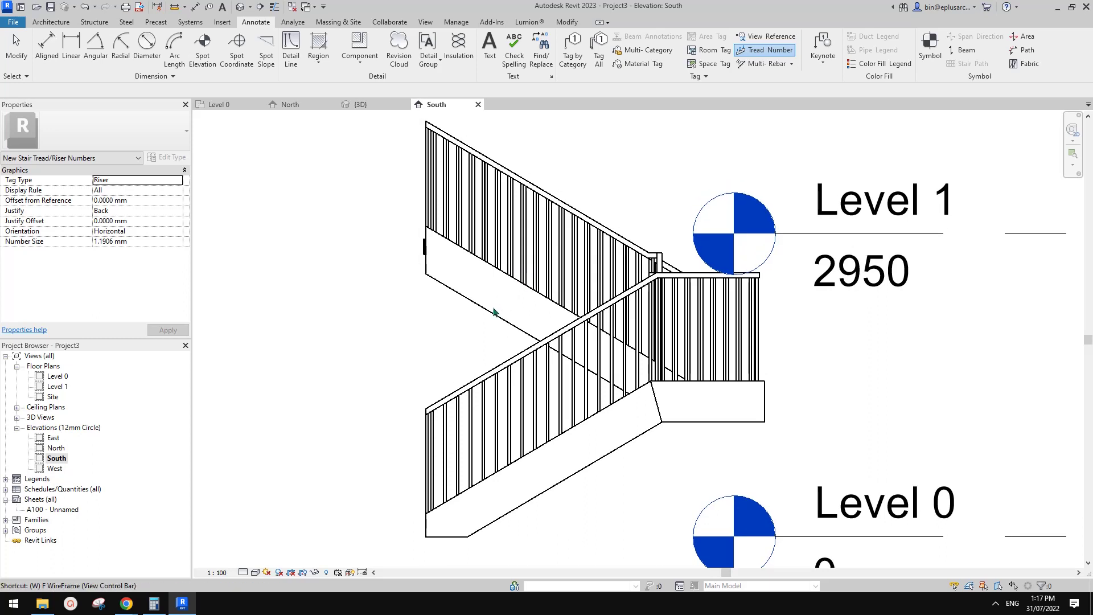
key(f)
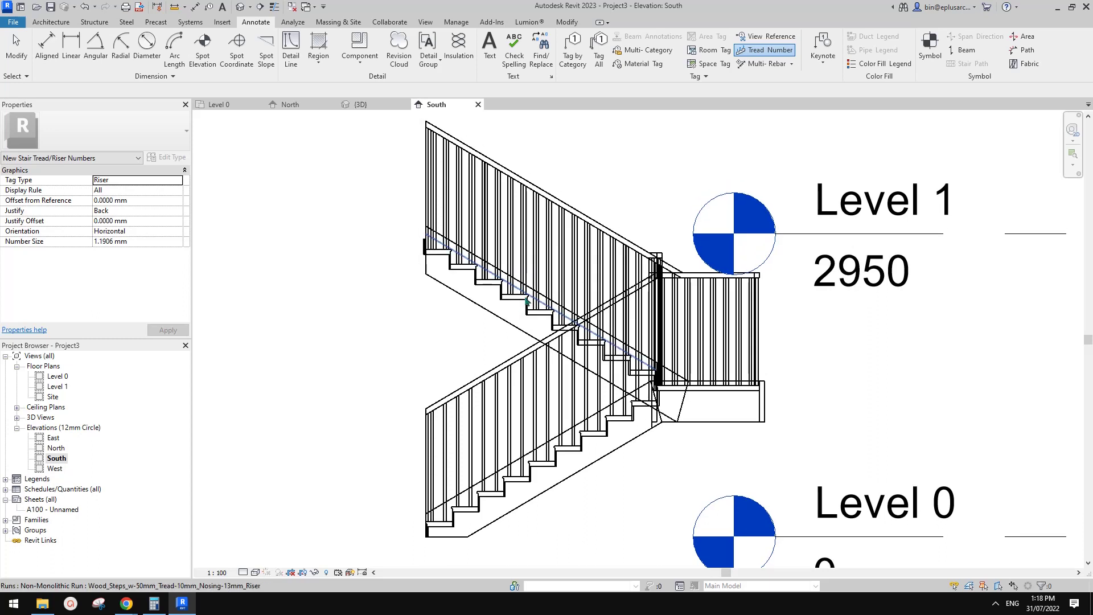
Step: Place riser numbers along the reference lines of the upper run and the lower run
scroll(514, 302, up, 2)
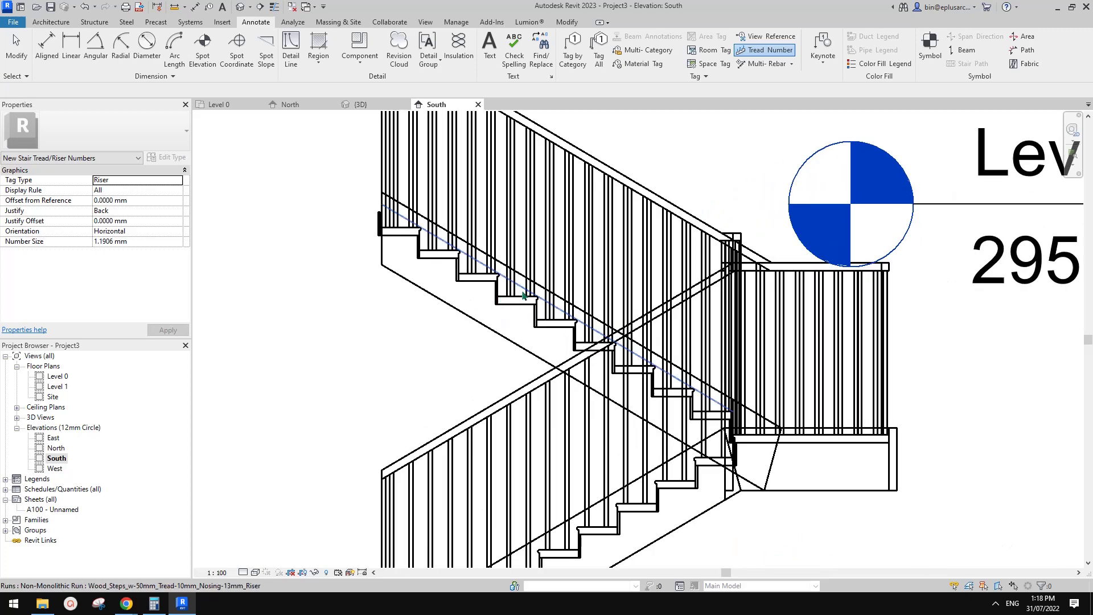
click(514, 297)
middle_drag(549, 557, 566, 423)
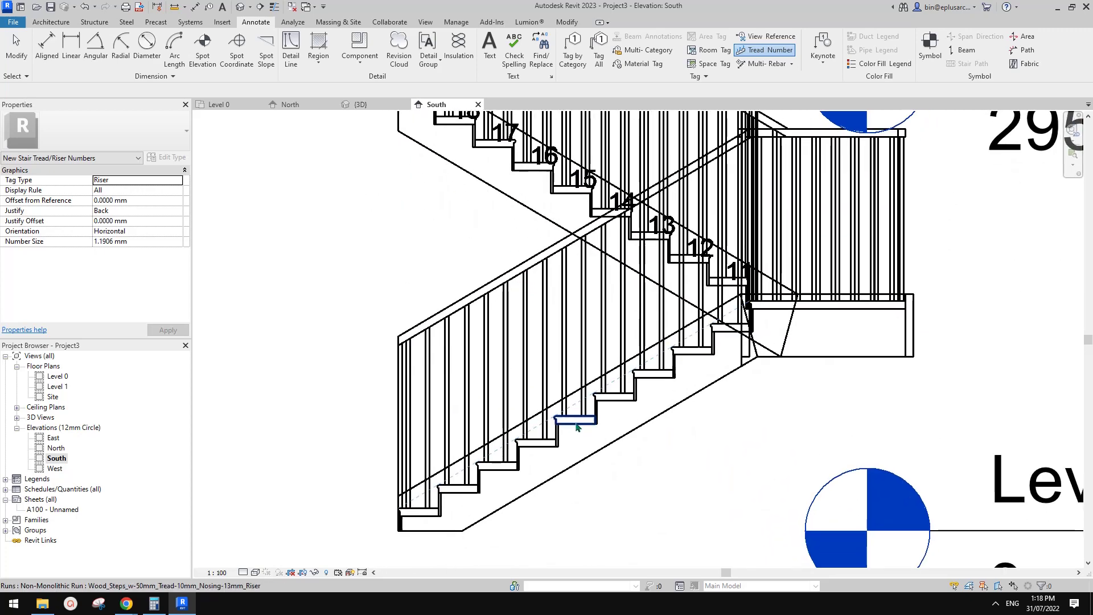
click(567, 422)
scroll(566, 423, down, 2)
key(Escape)
key(Escape)
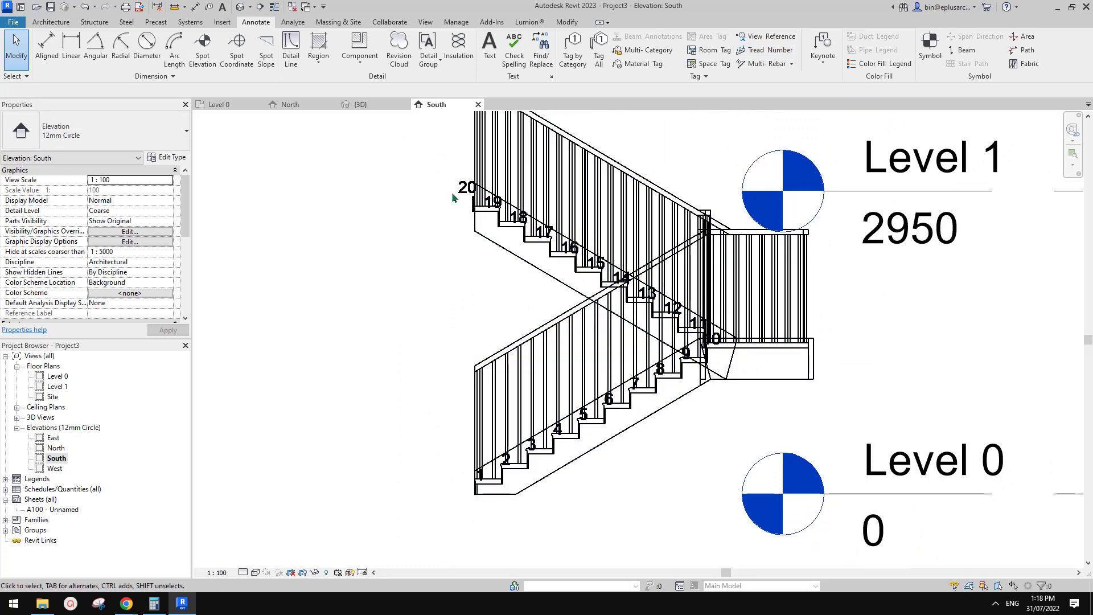
scroll(510, 273, down, 1)
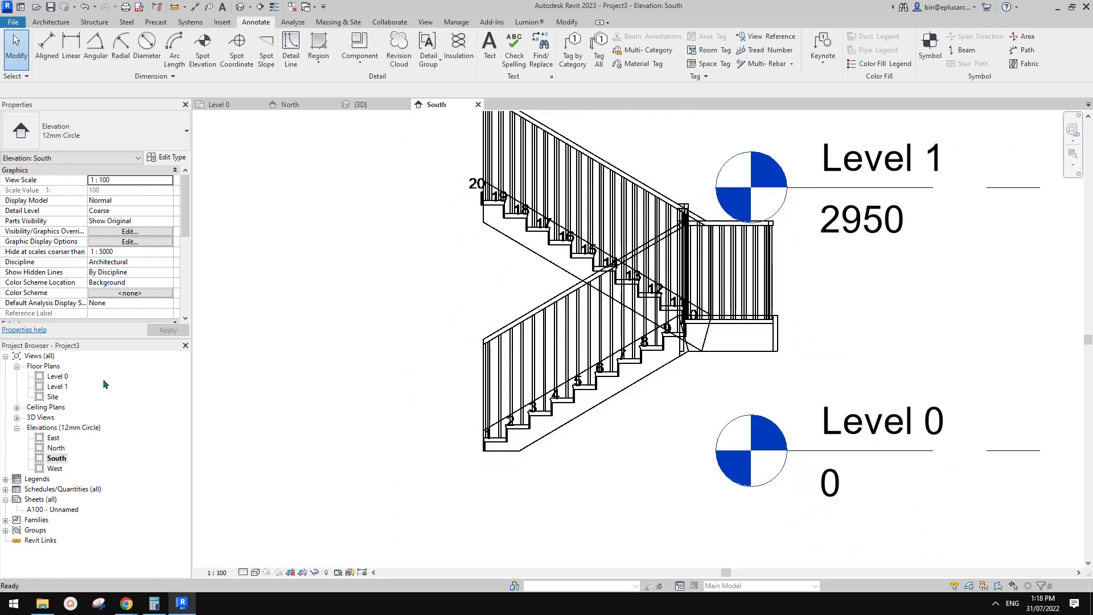
Step: Open the Level 0 plan, start a floor, and sketch a rectangular boundary around the stair's outer edges
double_click(58, 376)
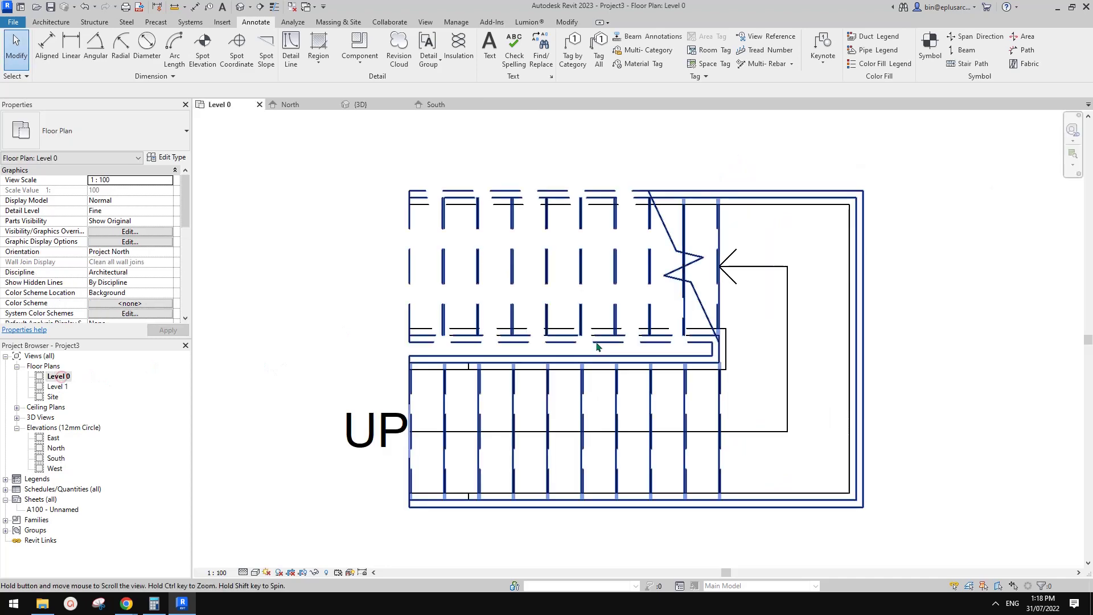
click(51, 21)
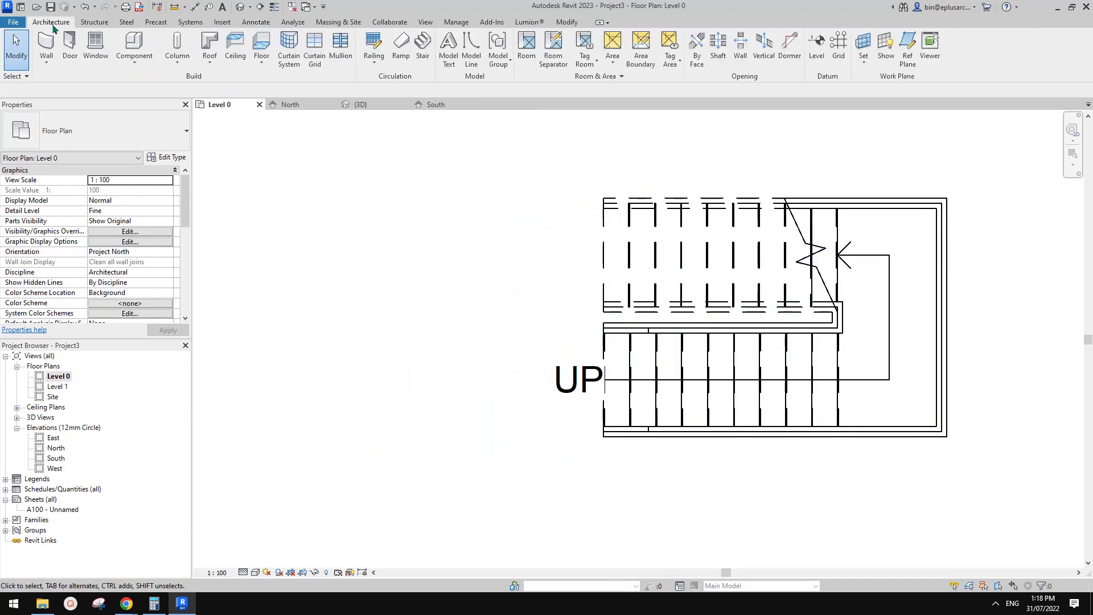
click(260, 45)
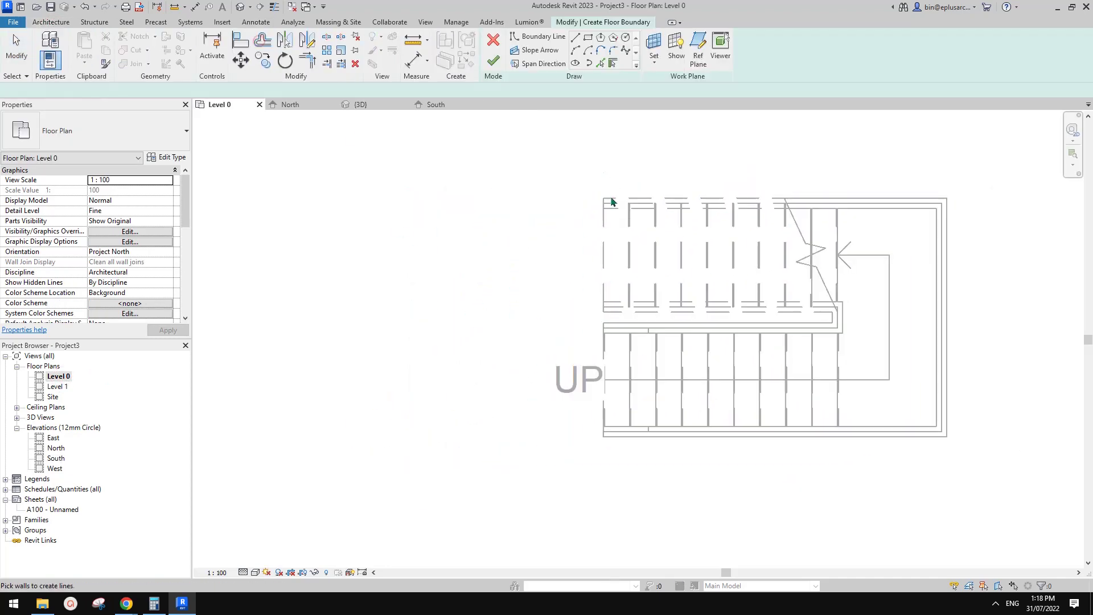
click(588, 38)
click(561, 441)
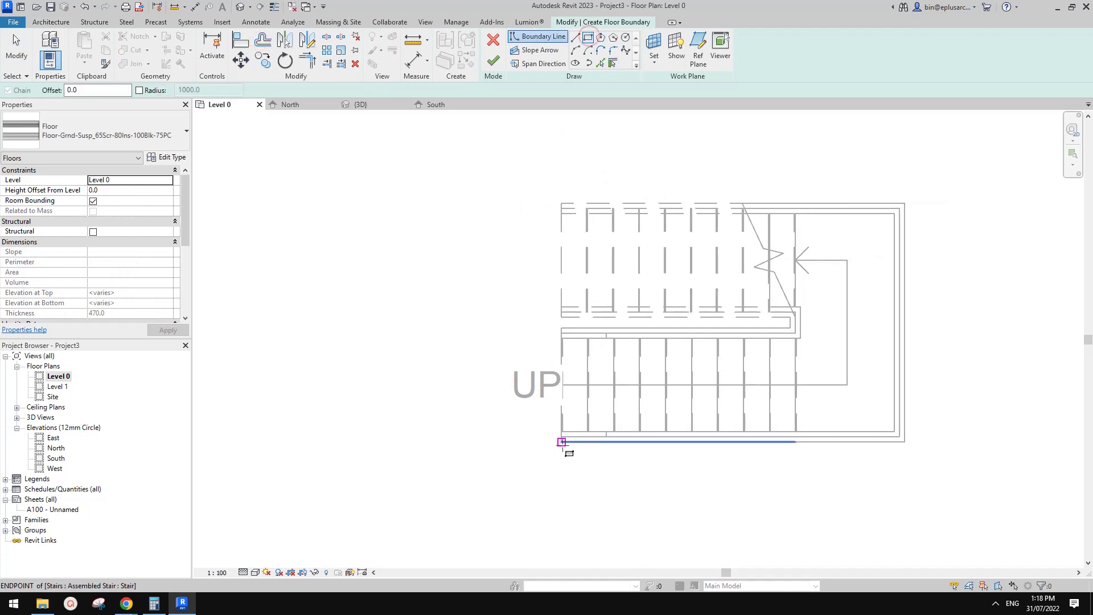
click(905, 202)
scroll(826, 256, down, 2)
scroll(740, 293, down, 1)
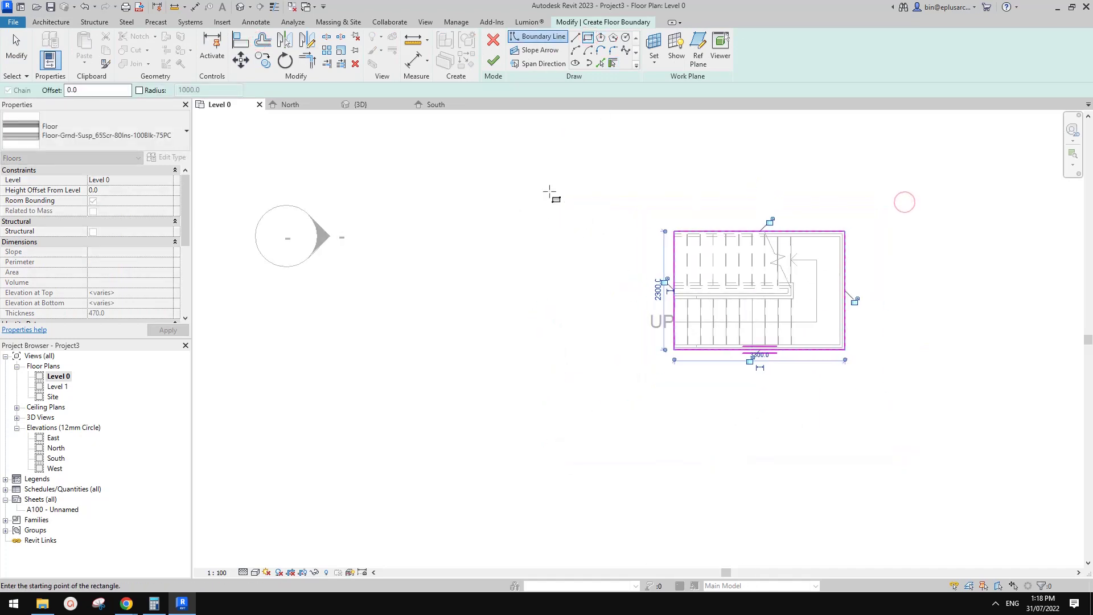
Step: Sketch a larger floor boundary rectangle around the stair, about 1445 mm beyond the upper run and about 1955 mm beyond the landing
click(548, 156)
click(946, 426)
key(Escape)
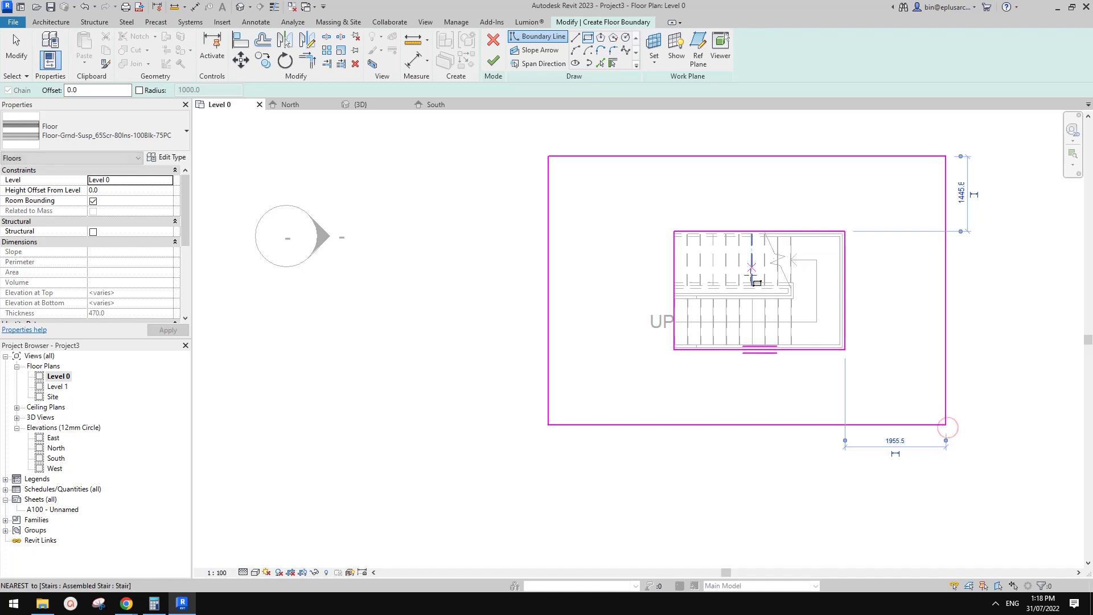
Step: Finish the floor boundary sketch around the stair and open the 3D view
scroll(778, 231, up, 1)
key(Escape)
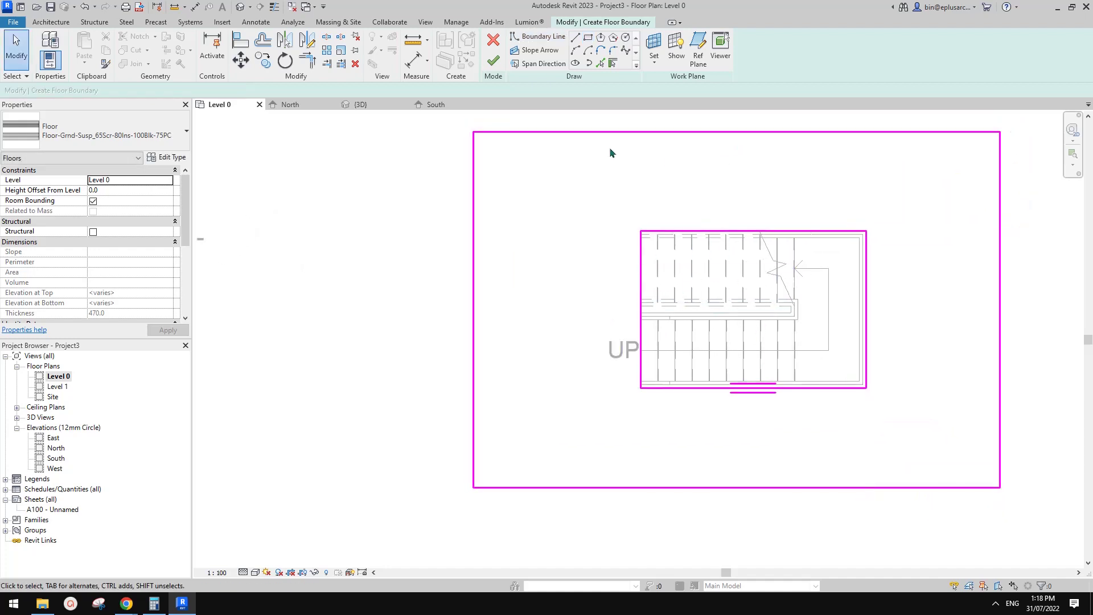
click(493, 60)
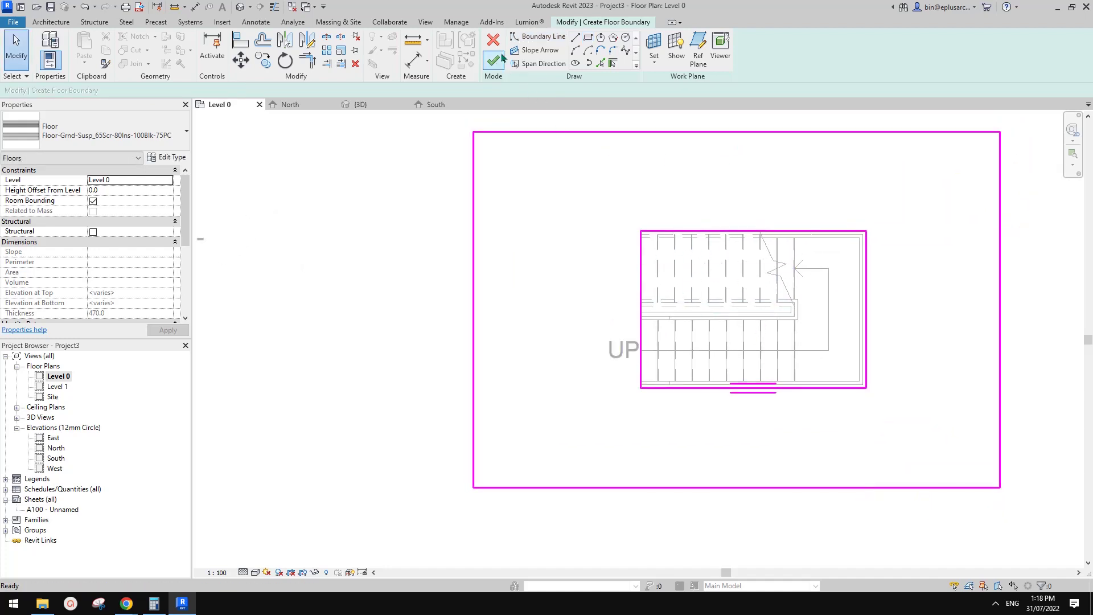
click(240, 6)
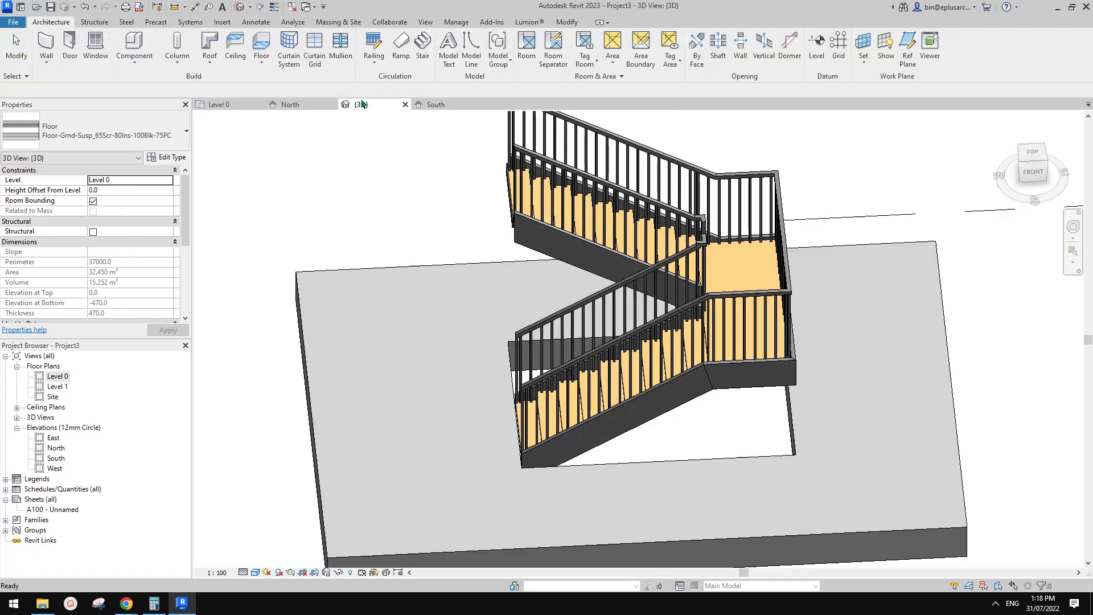
middle_drag(655, 328, 668, 288)
shift+middle_drag(758, 331, 806, 325)
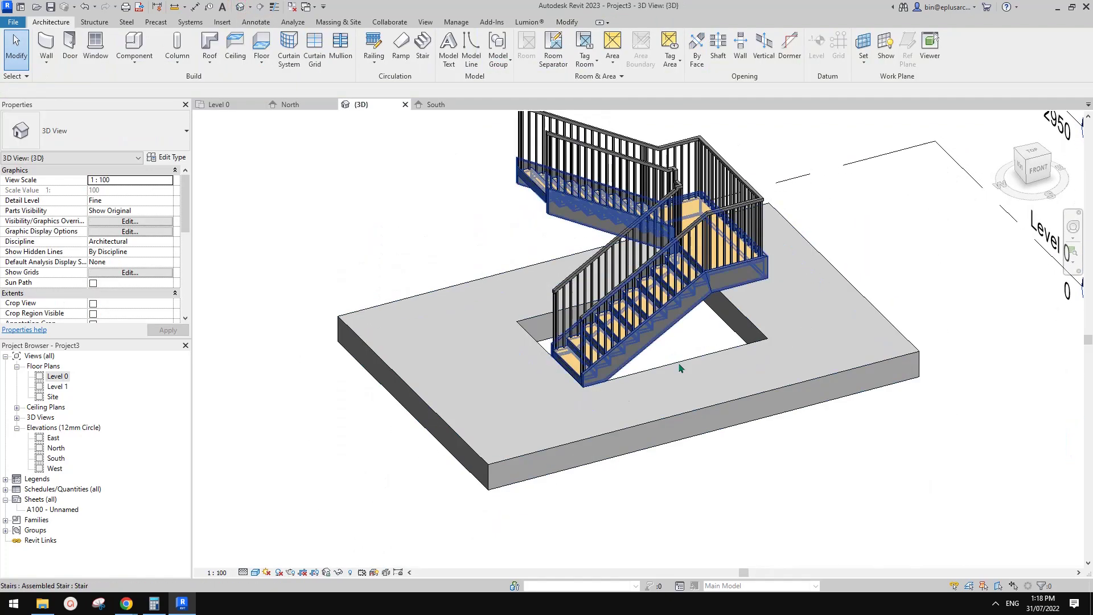
Step: Copy the Level 0 floor and paste it aligned to Level 1
click(766, 367)
click(731, 348)
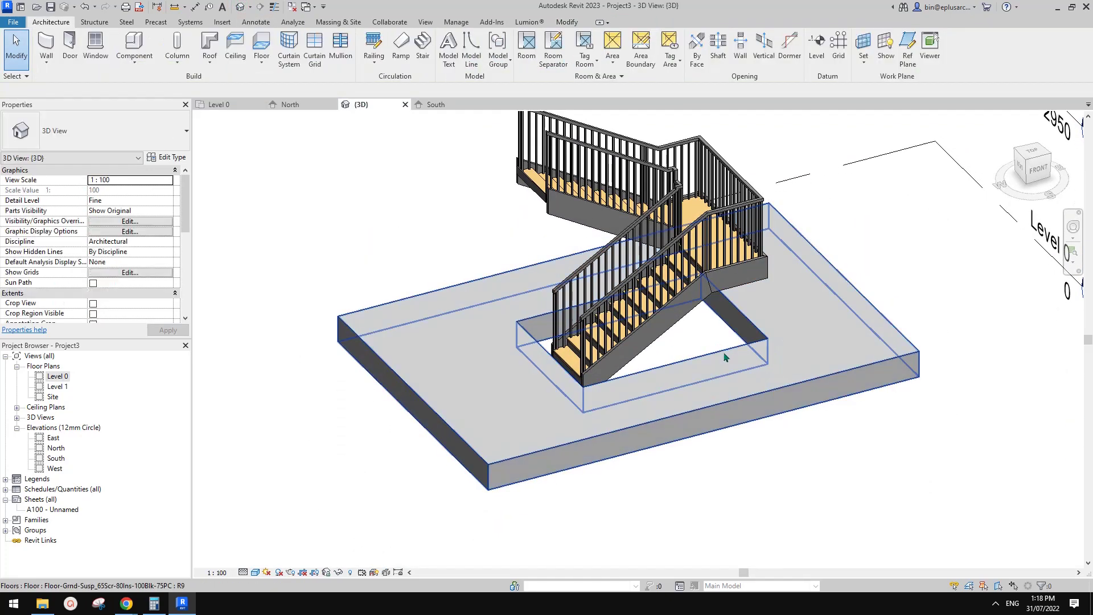
shift+middle_drag(730, 349, 763, 365)
click(768, 361)
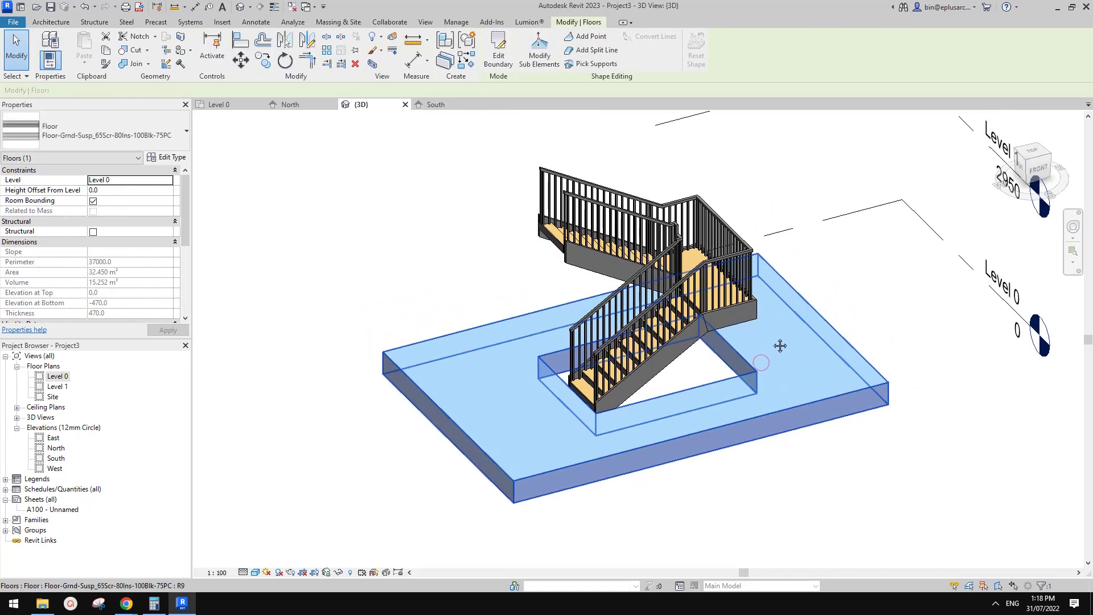
middle_drag(738, 324, 744, 350)
click(310, 131)
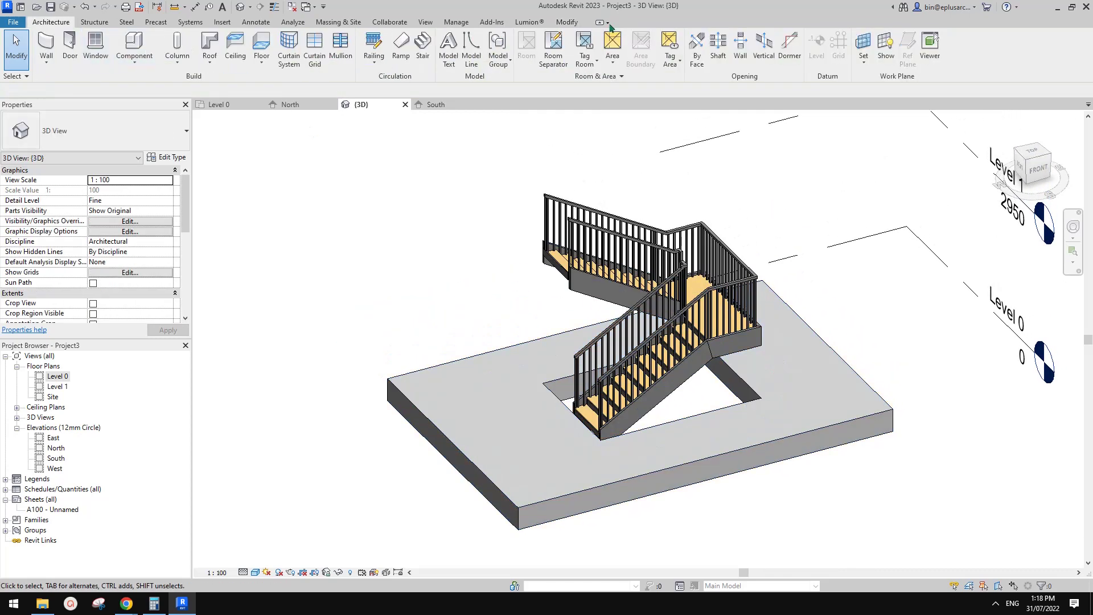
click(567, 22)
click(85, 59)
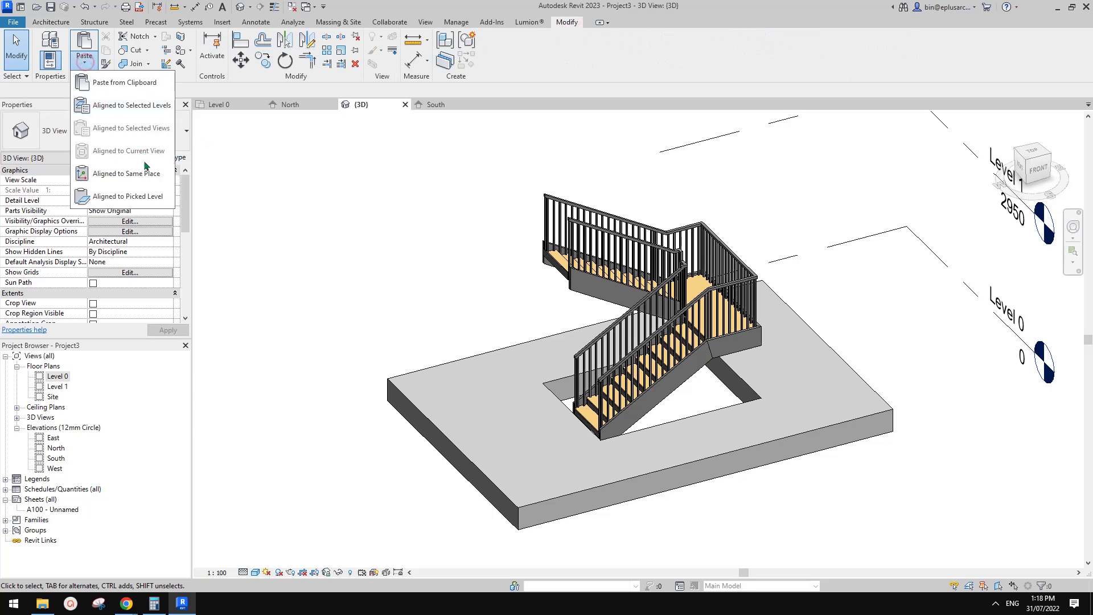
click(132, 106)
click(483, 233)
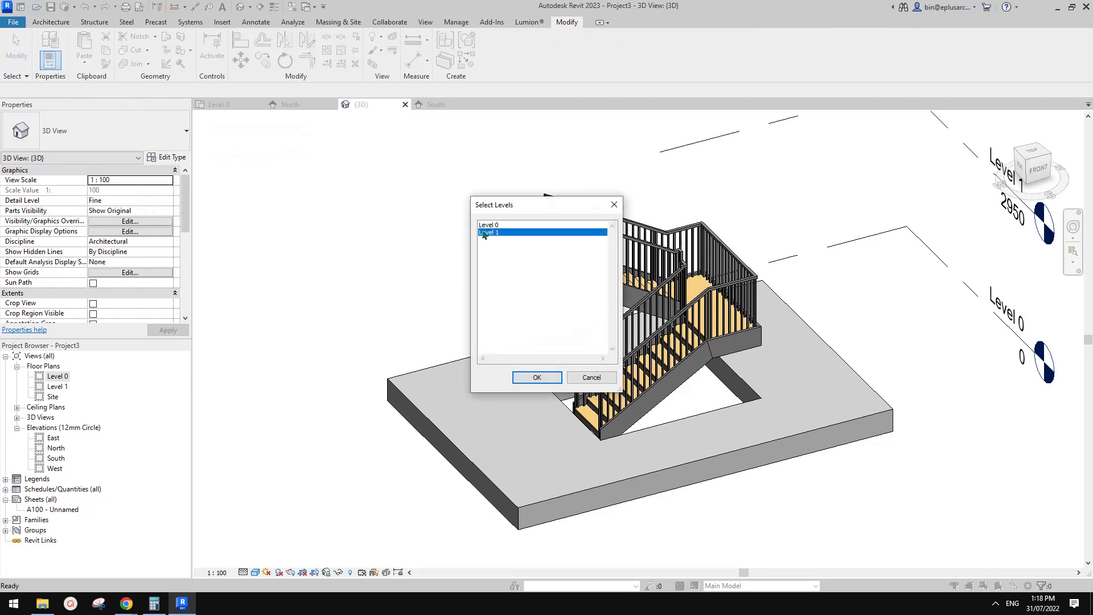
click(524, 377)
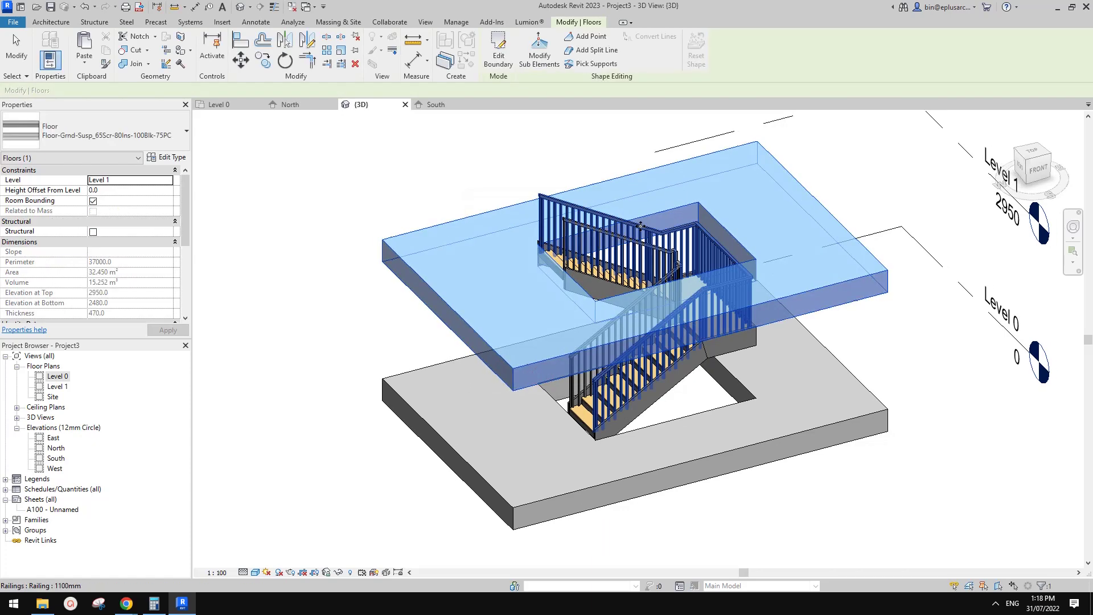
Step: Edit the Level 0 floor's boundary, delete the inner rectangular opening loop around the stair, and finish the edit
shift+middle_drag(583, 248, 547, 239)
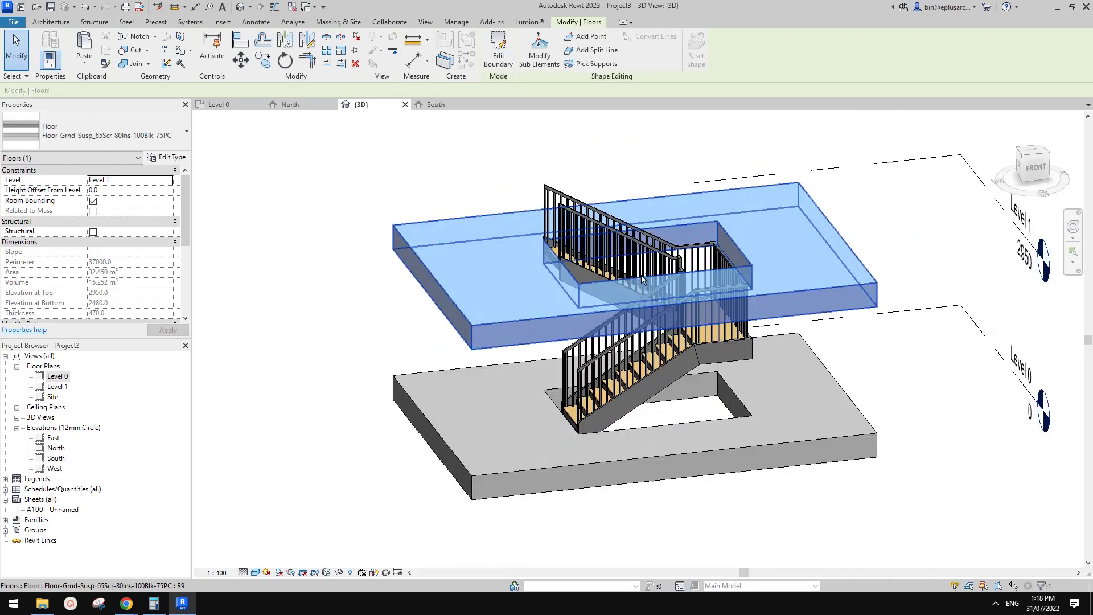
key(Escape)
double_click(791, 428)
key(Tab)
click(733, 421)
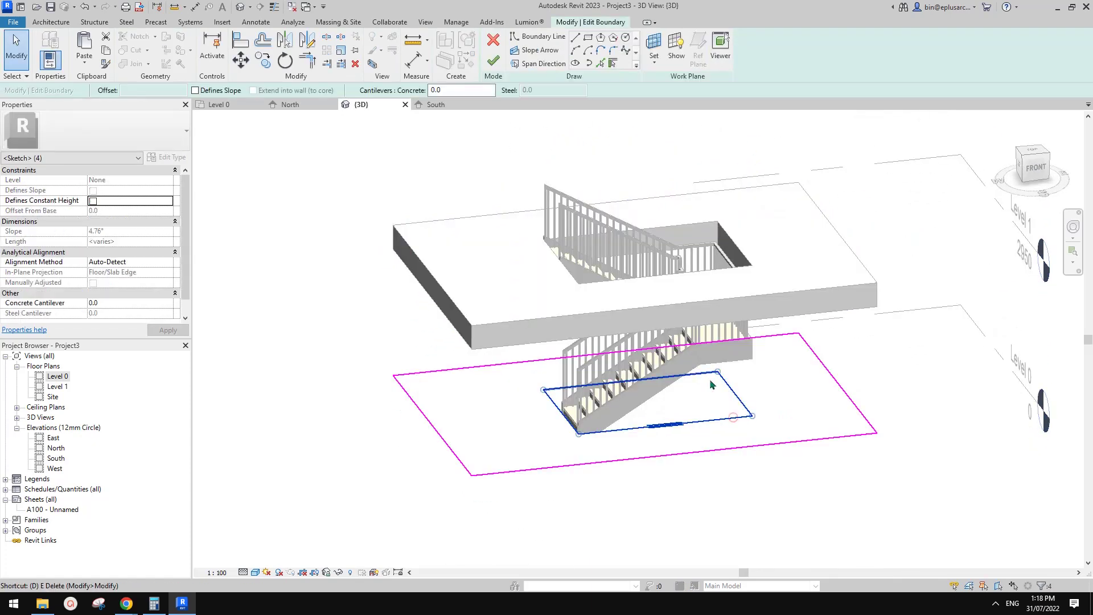
key(Delete)
click(493, 60)
key(Escape)
shift+middle_drag(778, 341, 831, 359)
shift+middle_drag(701, 427, 410, 370)
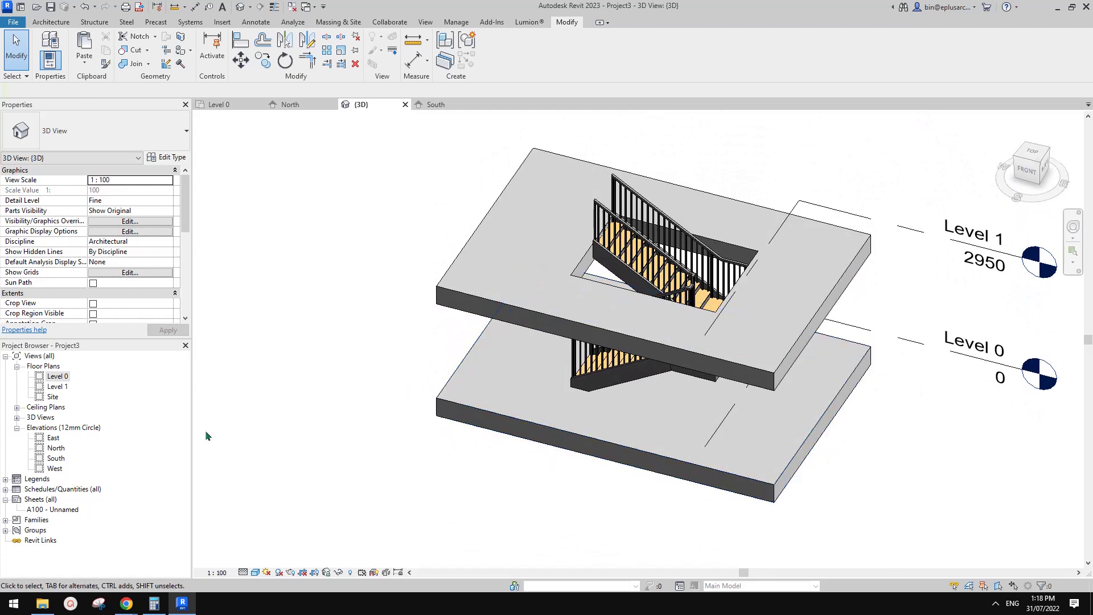
Step: In the Level 0 floor plan, place riser numbers along the lower and upper stair runs
double_click(57, 376)
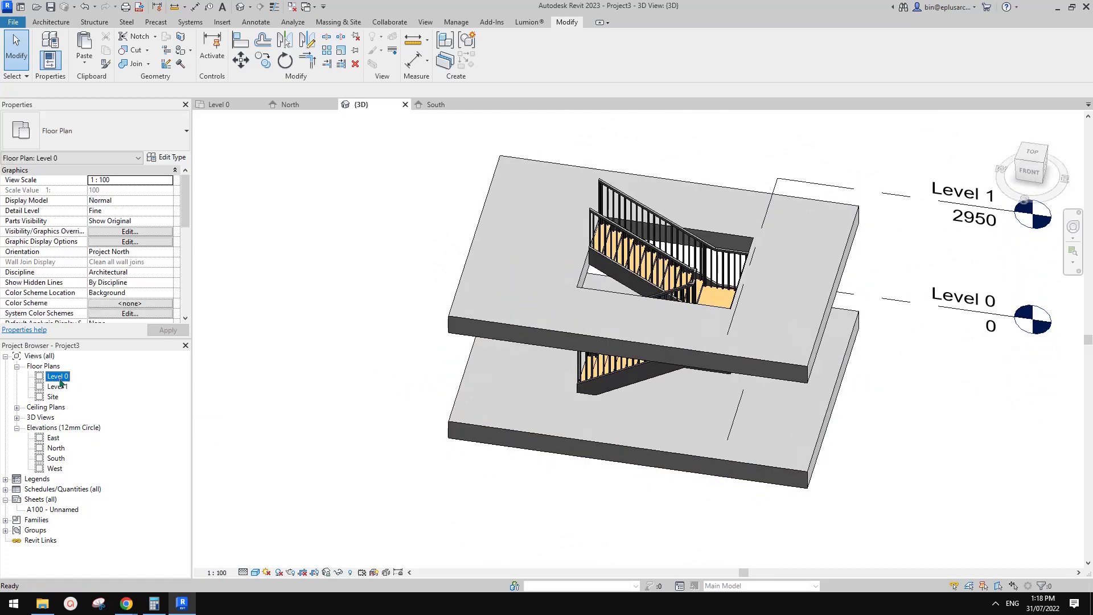
middle_drag(667, 310, 591, 330)
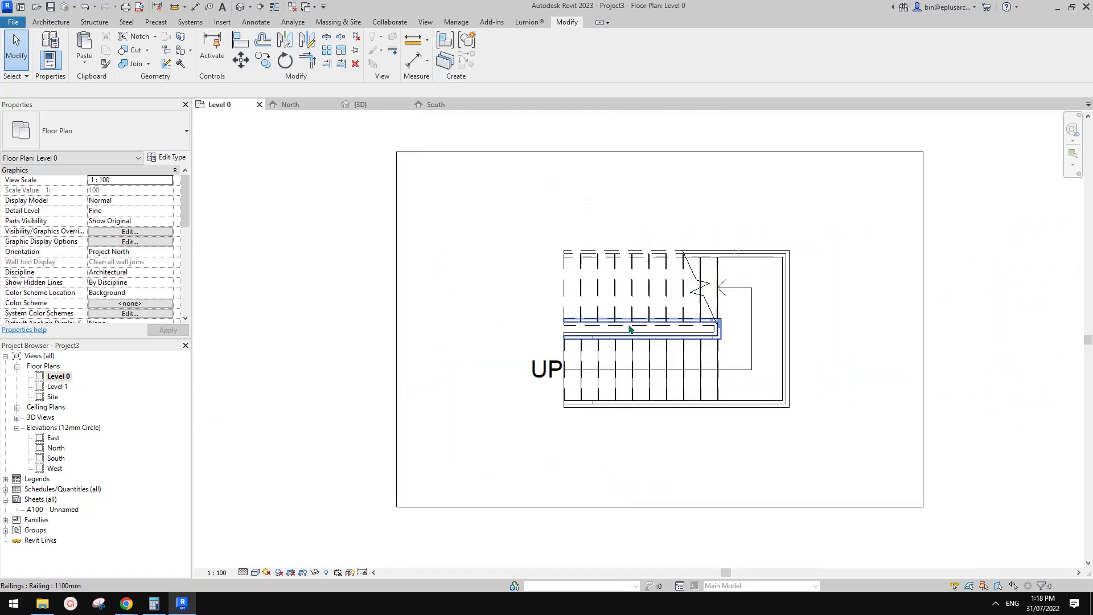
click(672, 357)
key(Escape)
scroll(671, 336, up, 2)
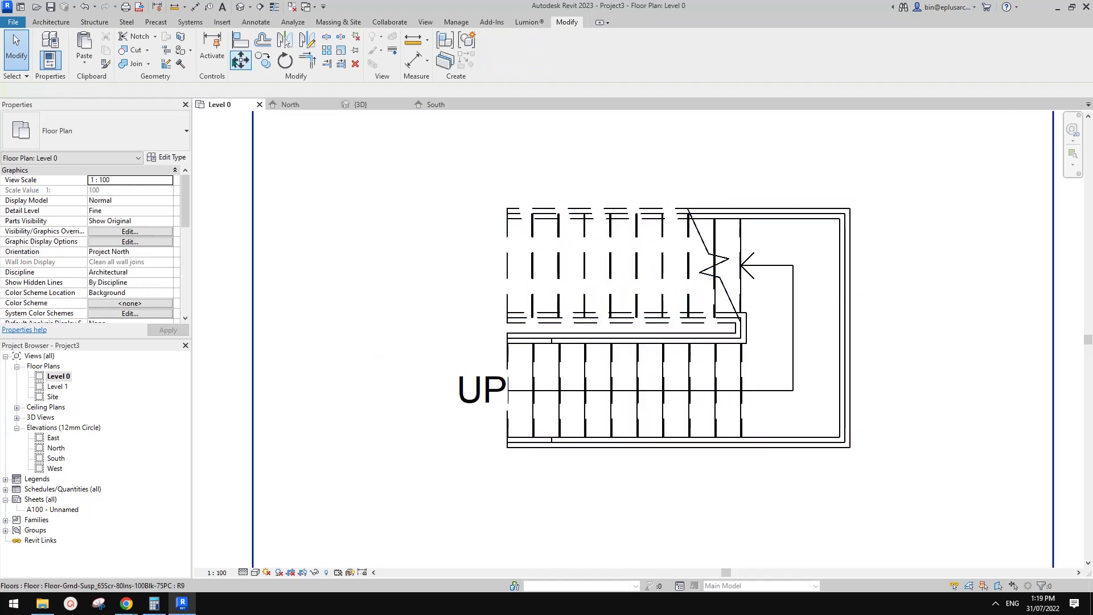
click(255, 22)
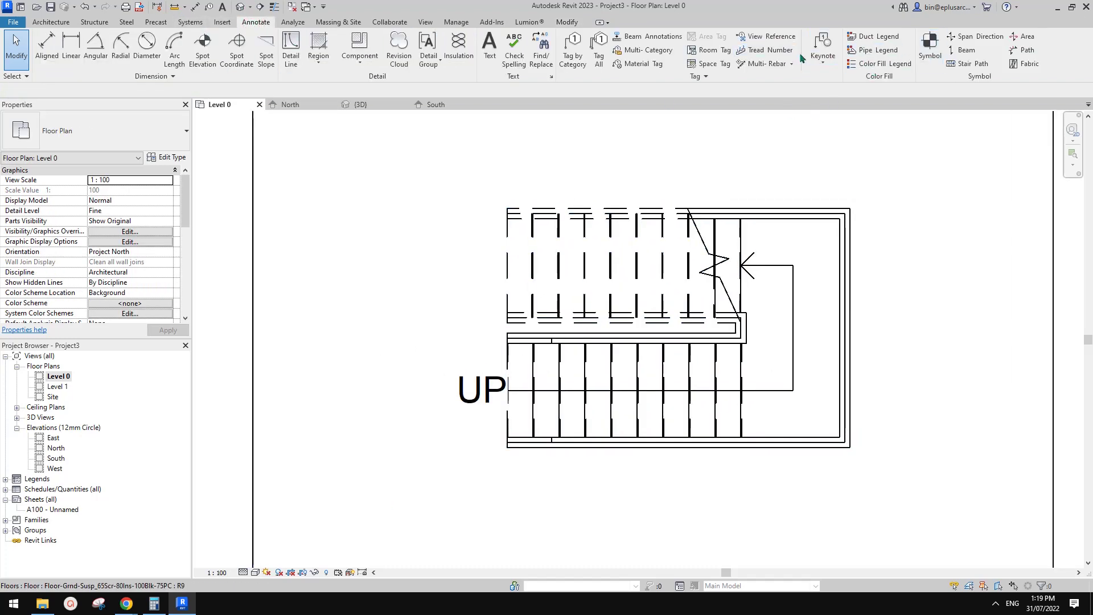
click(764, 50)
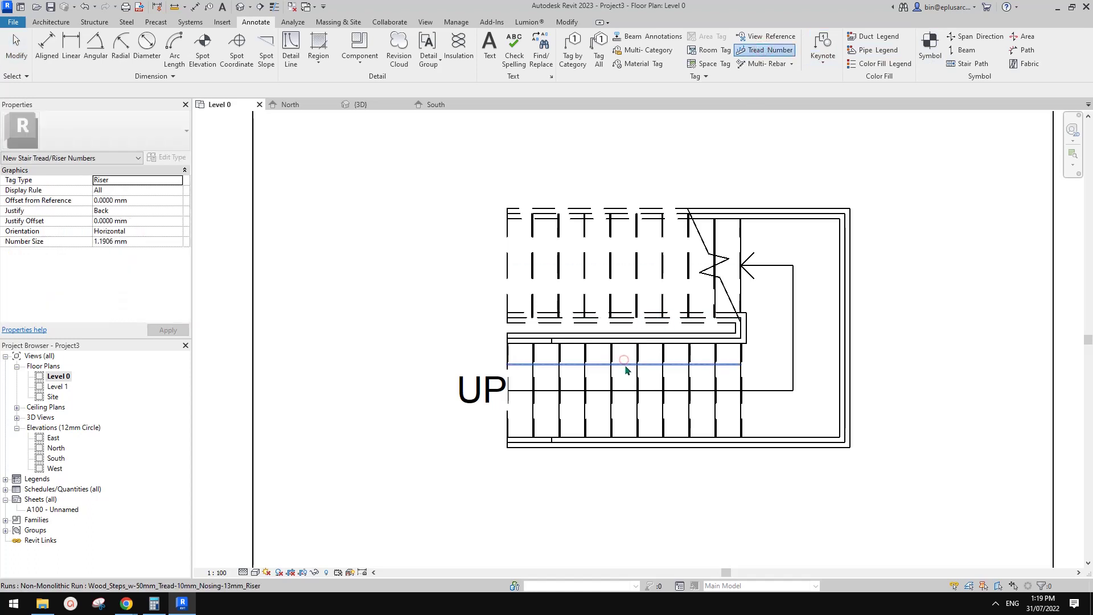
click(624, 363)
click(637, 297)
key(Escape)
middle_drag(868, 324, 877, 320)
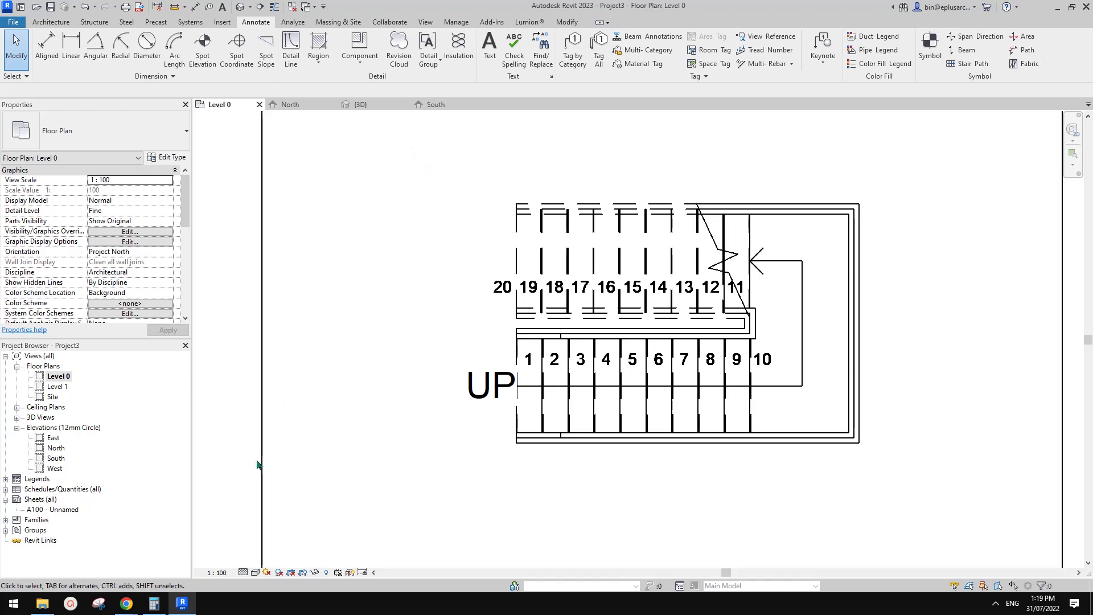
Step: Check the stair reference section in the Google Docs document and return to the Level 0 plan in Revit
mouse_move(137, 609)
click(196, 552)
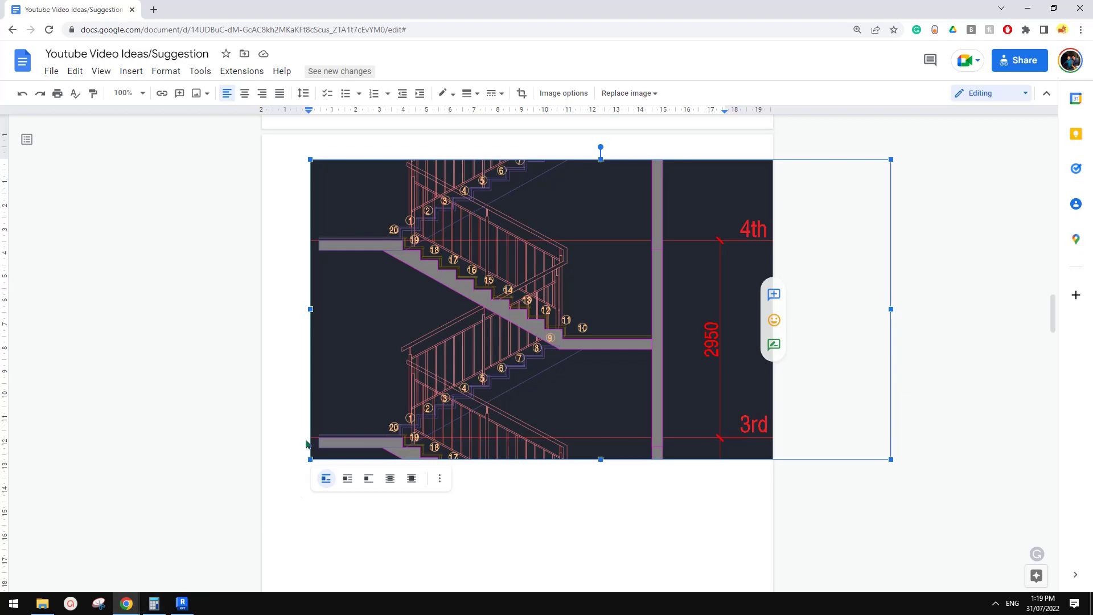
click(182, 603)
scroll(481, 376, down, 2)
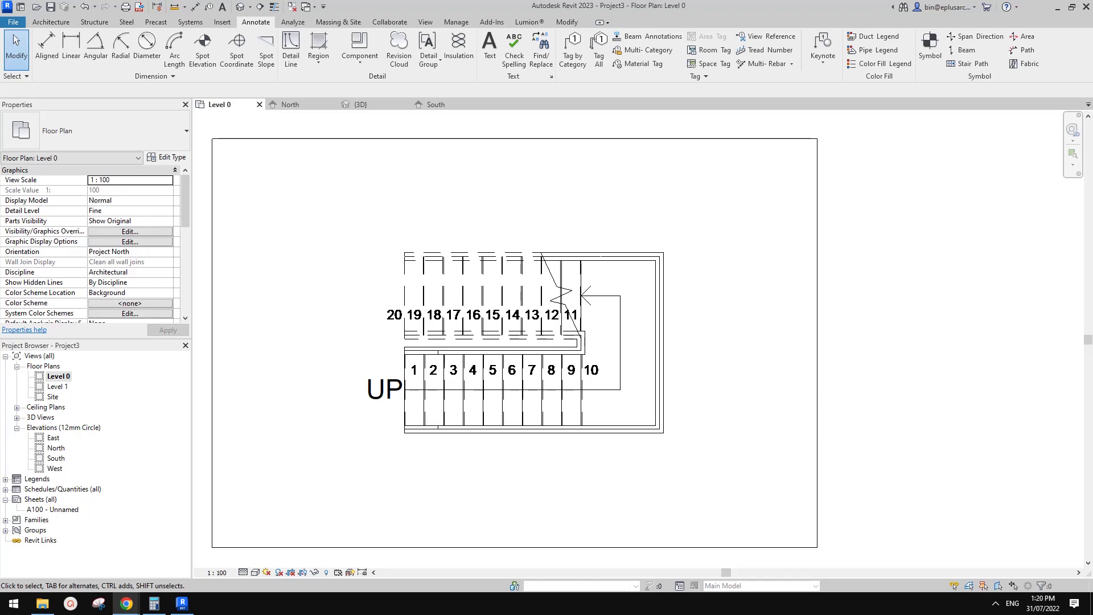
Step: Switch to YouTube Studio, search the channel for "railing", and open the Day 755 Railing Baluster Panel Exercise video's details
drag(1092, 188, 526, 100)
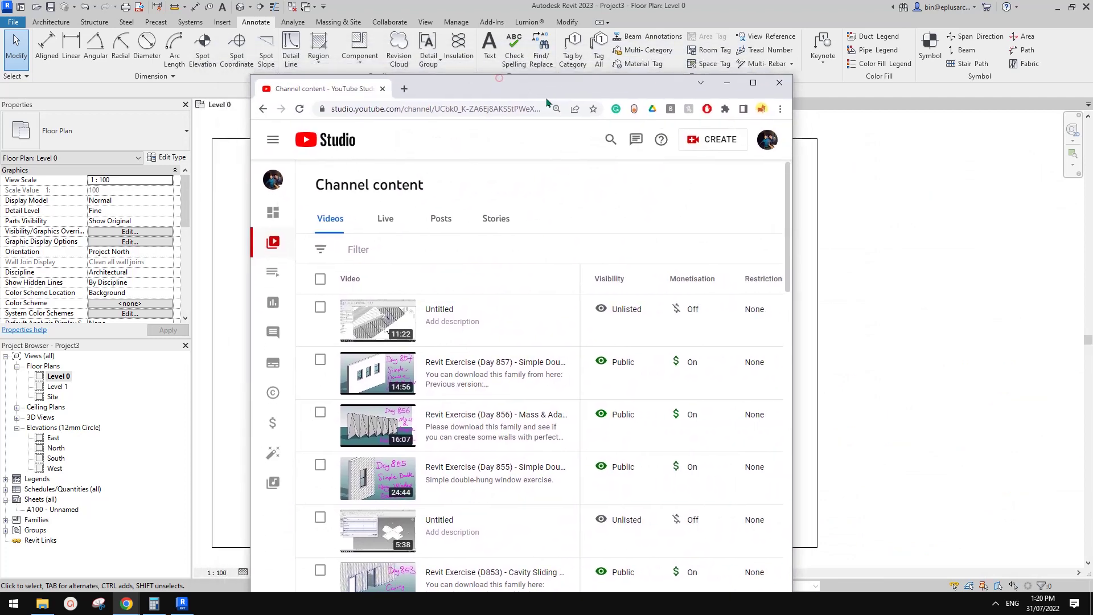
click(611, 139)
click(513, 142)
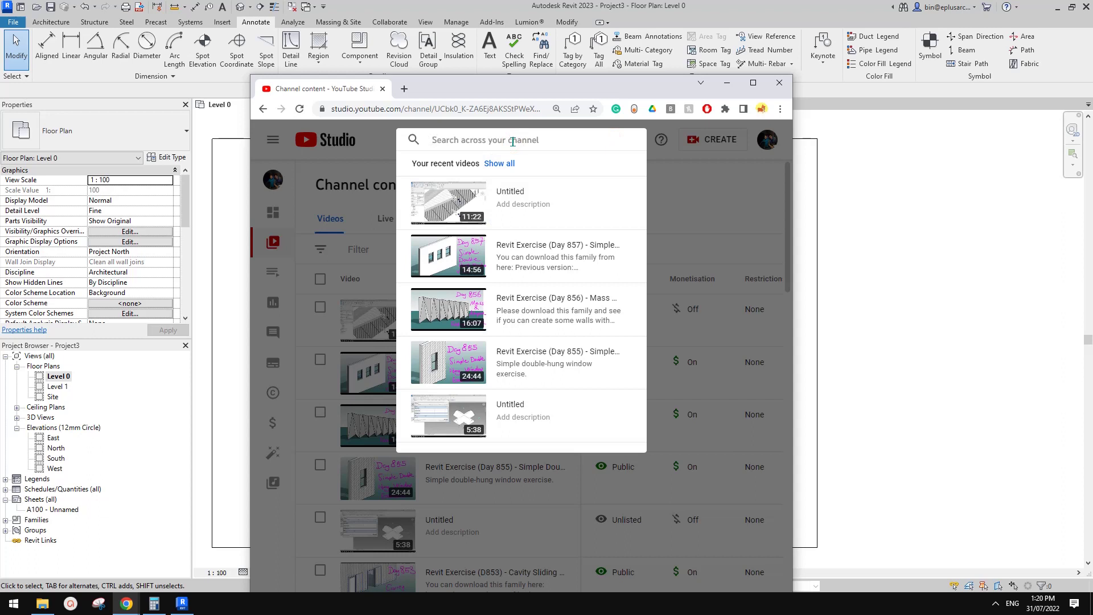
text(railing)
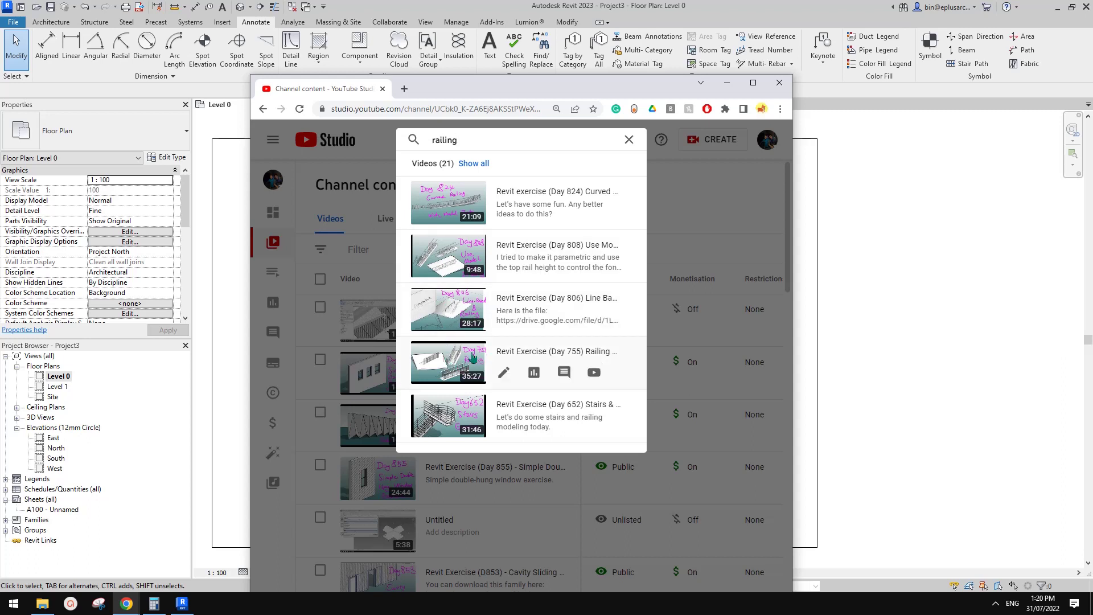
click(509, 353)
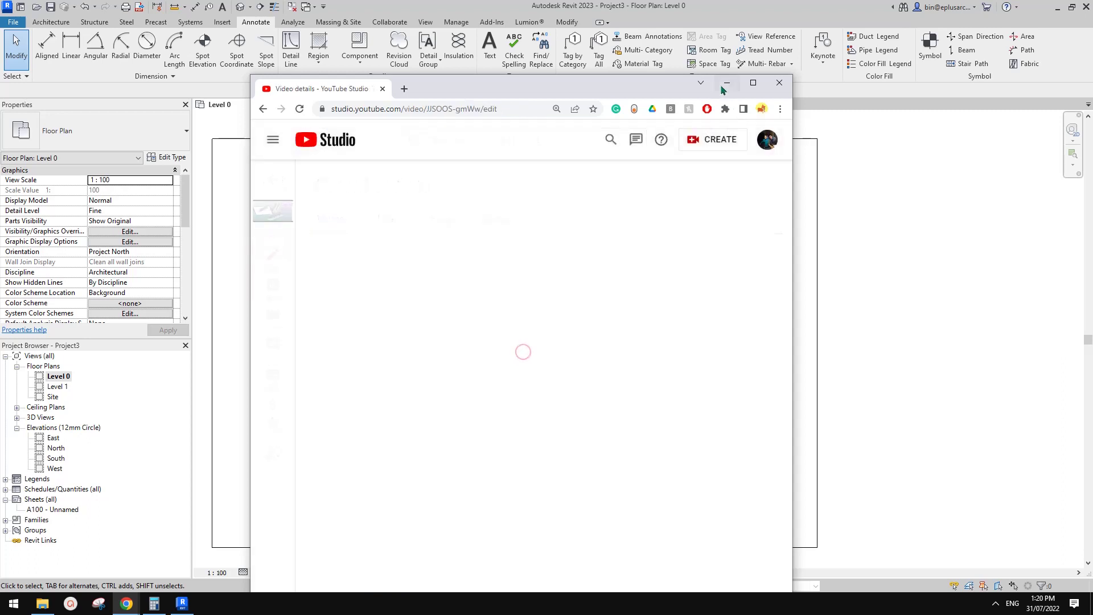
click(752, 84)
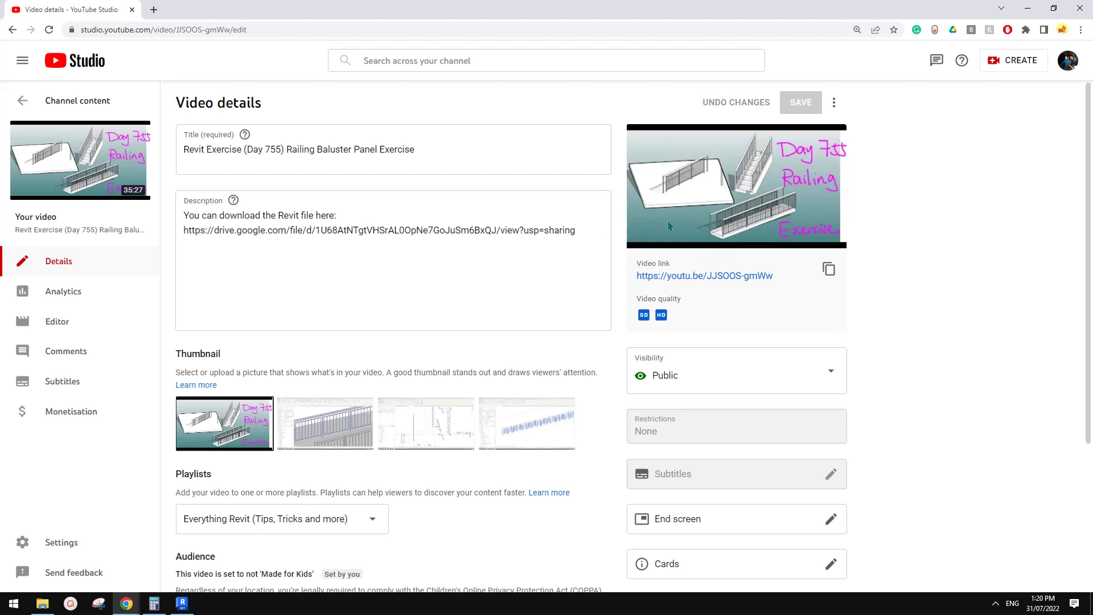
Step: Copy the Google Drive link from the video's description and load it in the browser
drag(579, 231, 184, 231)
triple_click(251, 231)
key(ctrl+c)
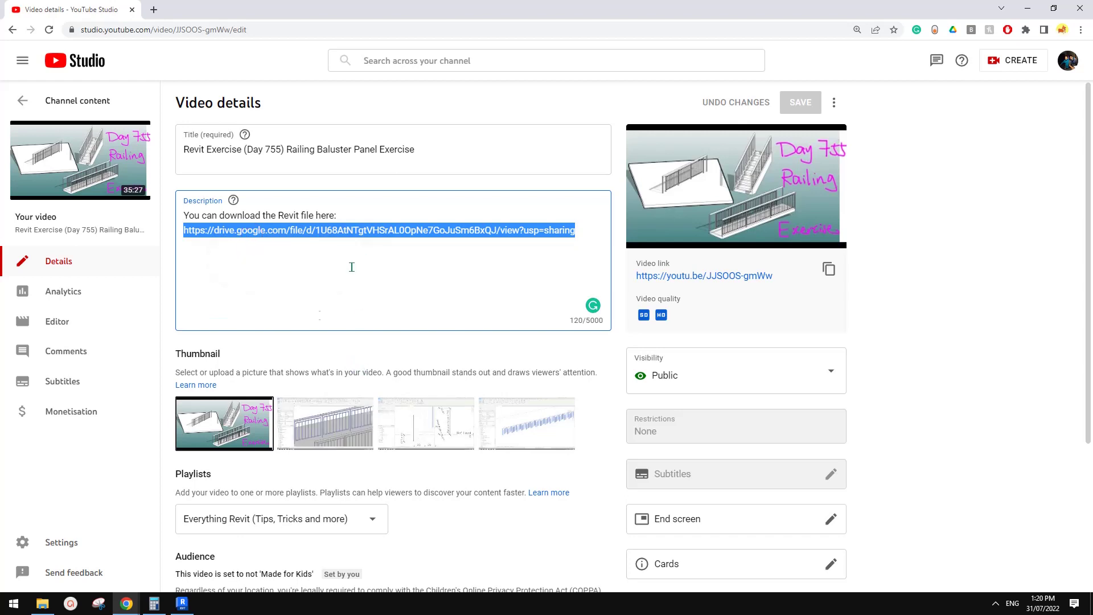
click(290, 30)
key(ctrl+v)
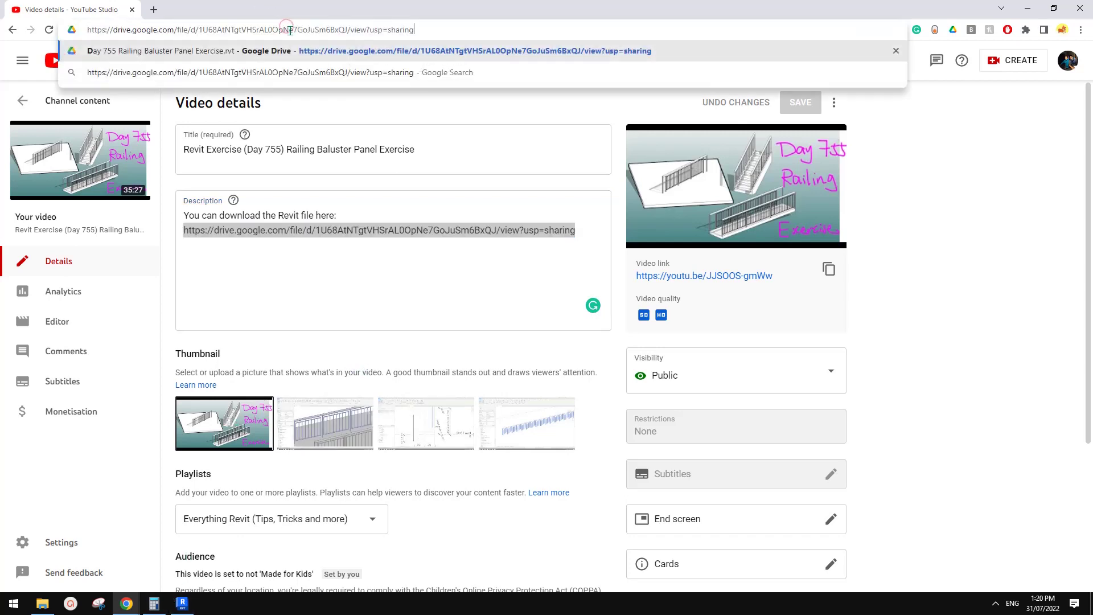
key(Return)
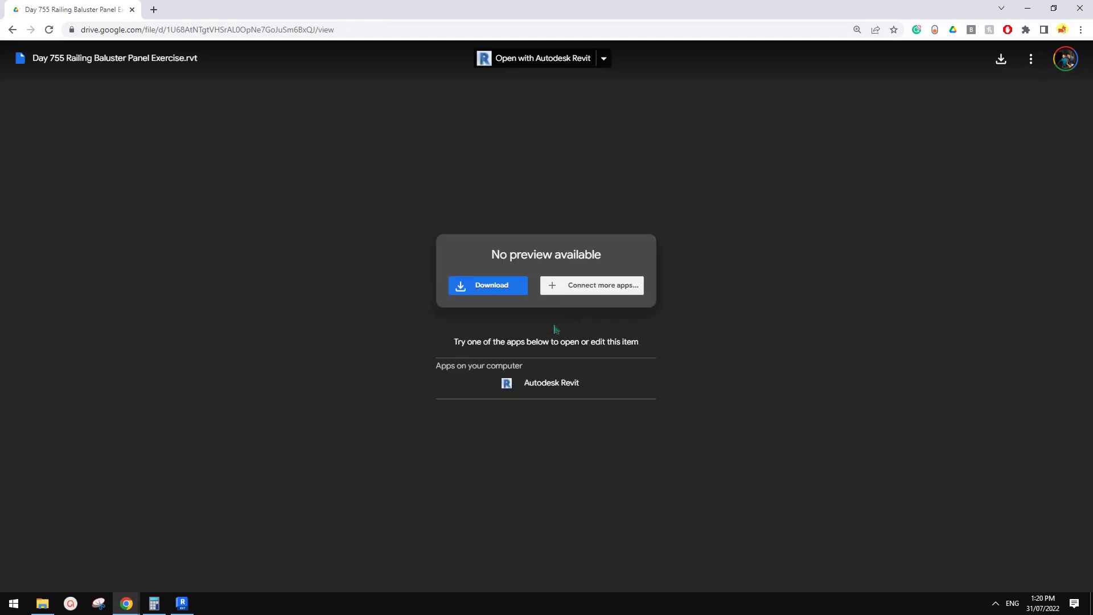
Step: Download Day 755 Railing Baluster Panel Exercise.rvt, try to open the downloaded file, and return to Revit
click(521, 295)
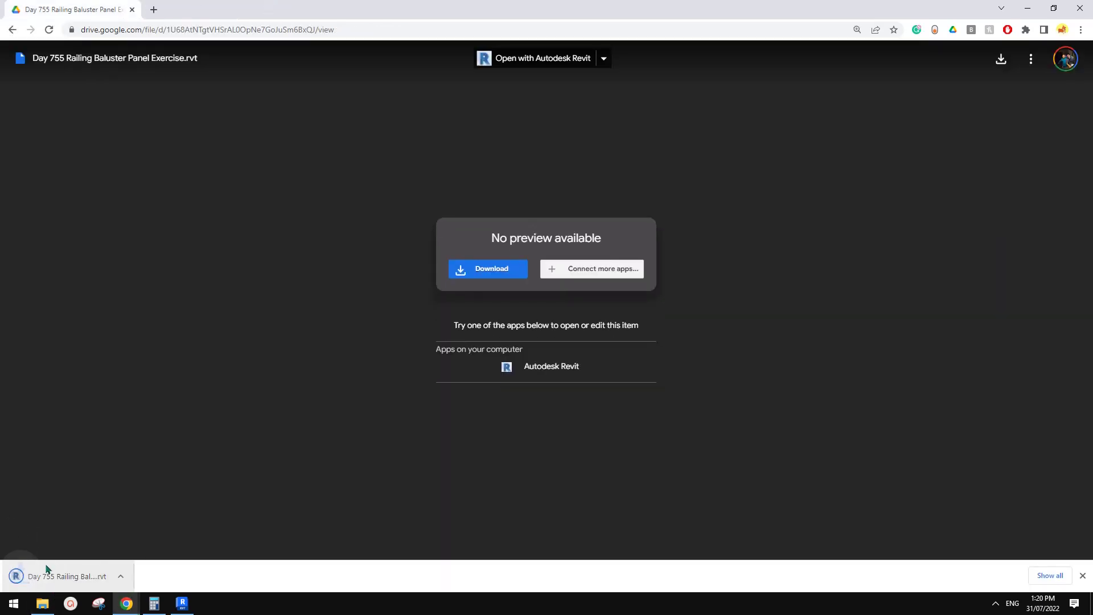
click(79, 576)
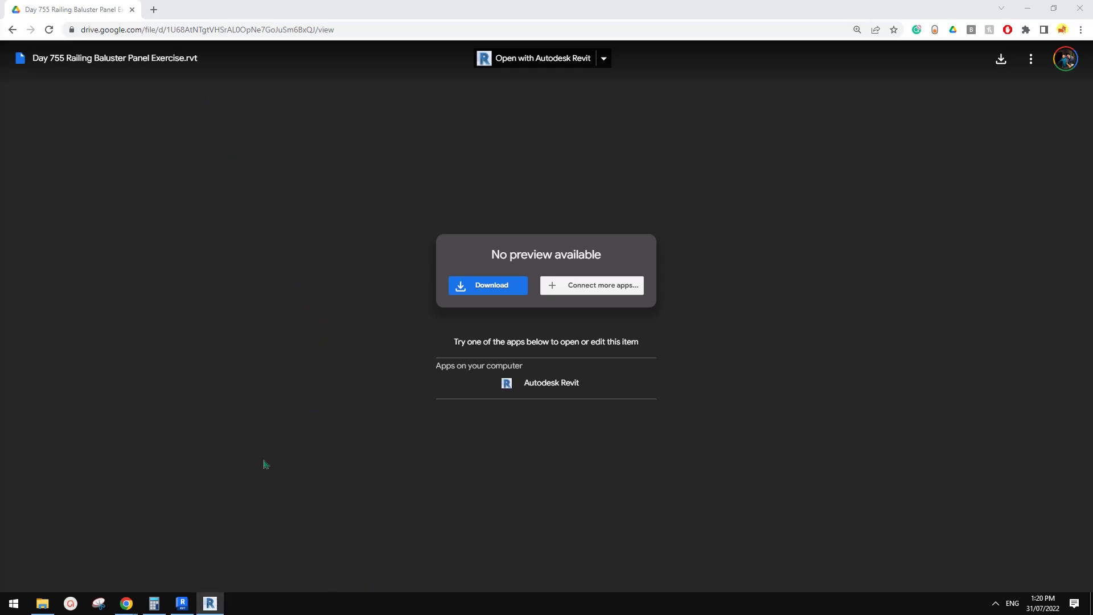
click(1026, 9)
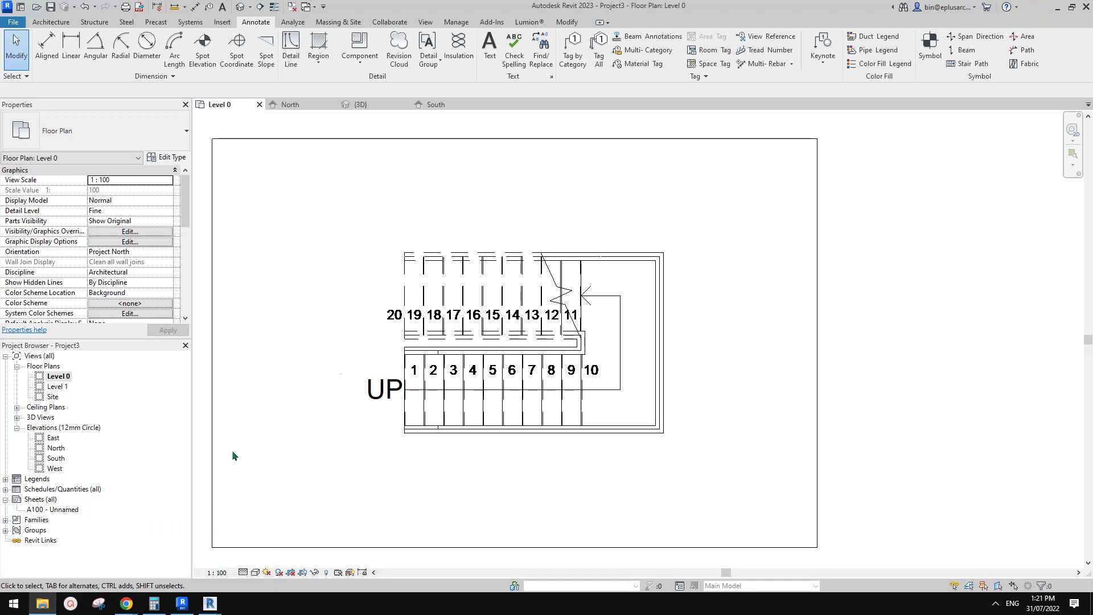
Step: Switch to File Explorer and open the downloaded Day 755 Railing Baluster Panel Exercise file from Downloads in the running Revit session
click(42, 603)
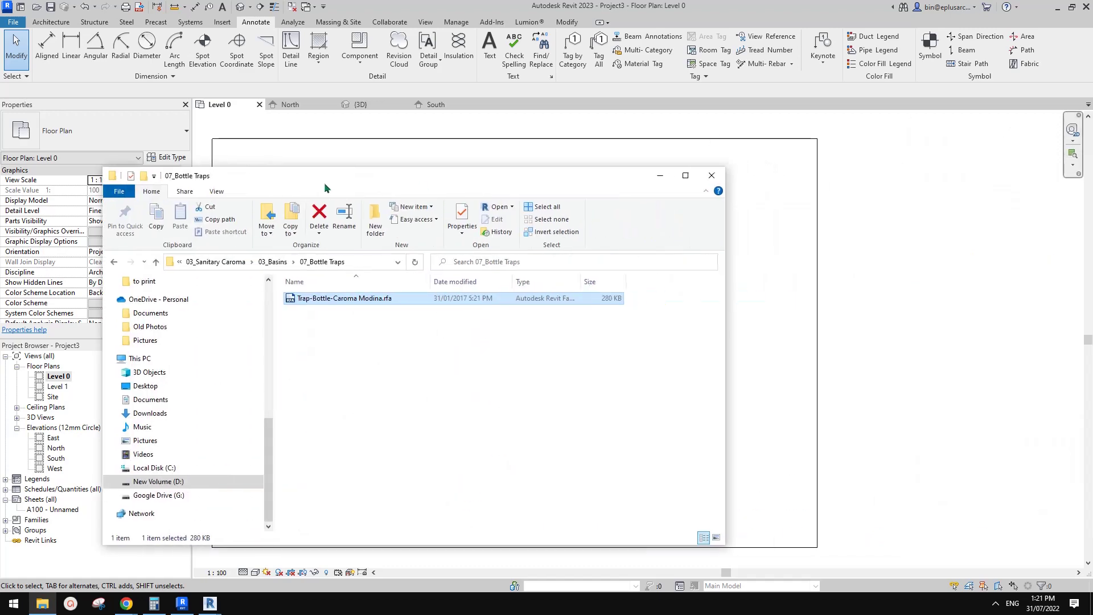
scroll(265, 306, up, 3)
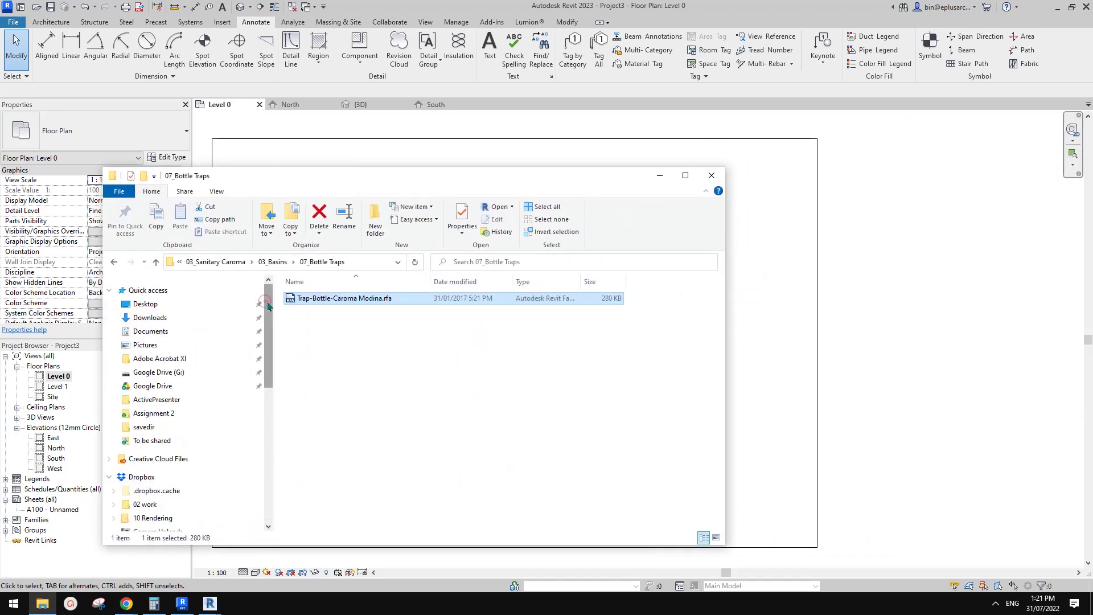
click(150, 317)
drag(314, 342, 842, 142)
drag(807, 12, 769, 14)
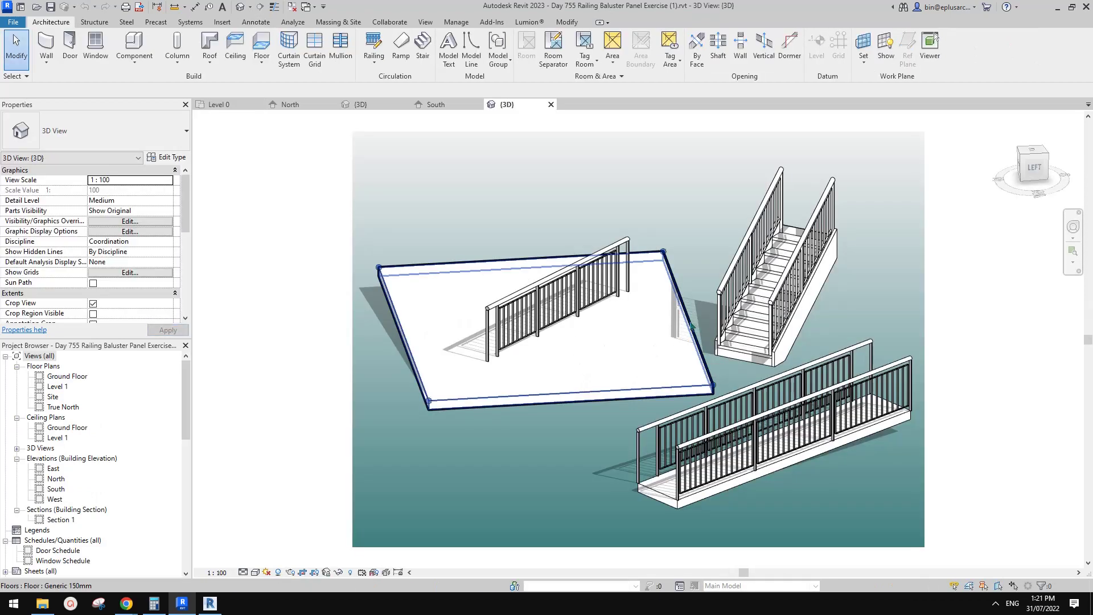
Step: Examine the baluster panels and posts of the railing standing on the floor slab in the exercise model
middle_drag(690, 326, 697, 396)
click(568, 369)
click(697, 395)
scroll(574, 329, down, 2)
middle_drag(637, 332, 467, 326)
scroll(468, 321, up, 1)
shift+middle_drag(596, 311, 599, 349)
click(505, 297)
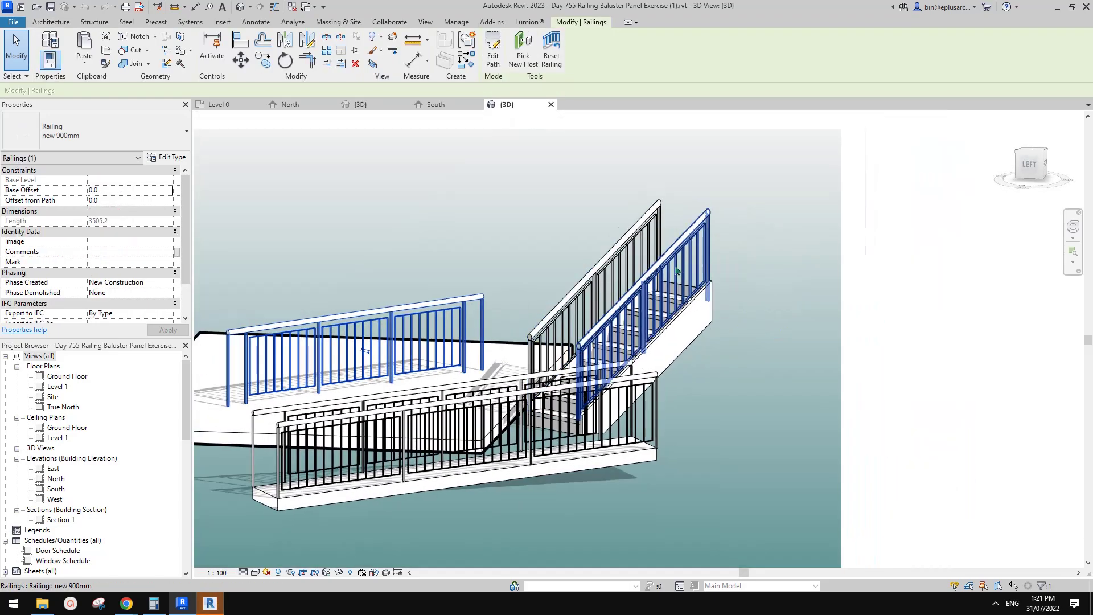
scroll(709, 341, up, 1)
click(697, 310)
shift+middle_drag(667, 257, 637, 313)
scroll(723, 347, up, 3)
scroll(596, 373, down, 3)
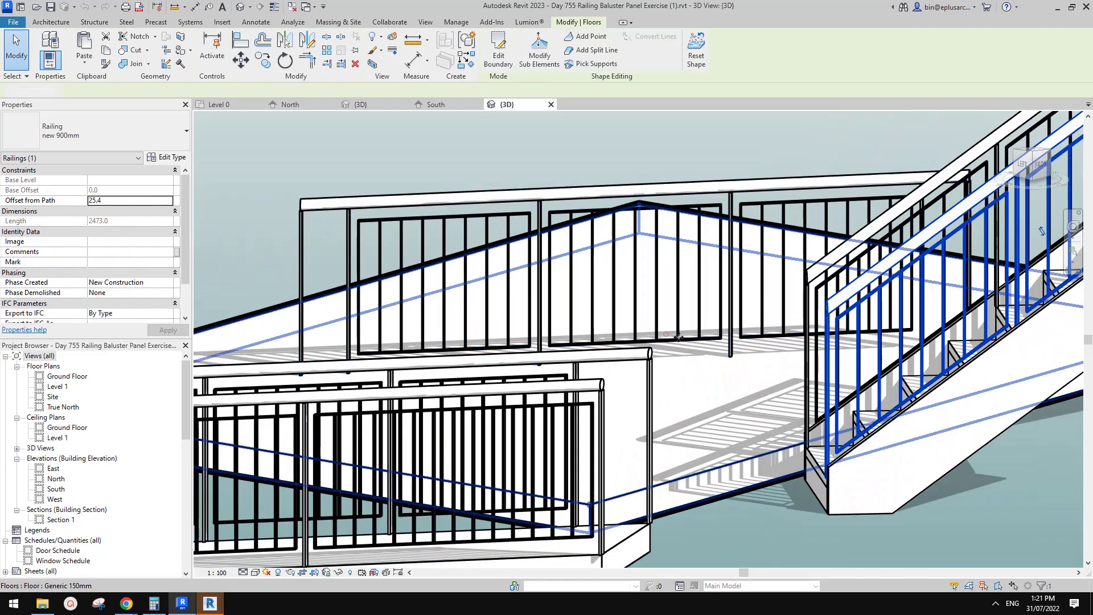
click(673, 338)
shift+middle_drag(672, 338, 725, 287)
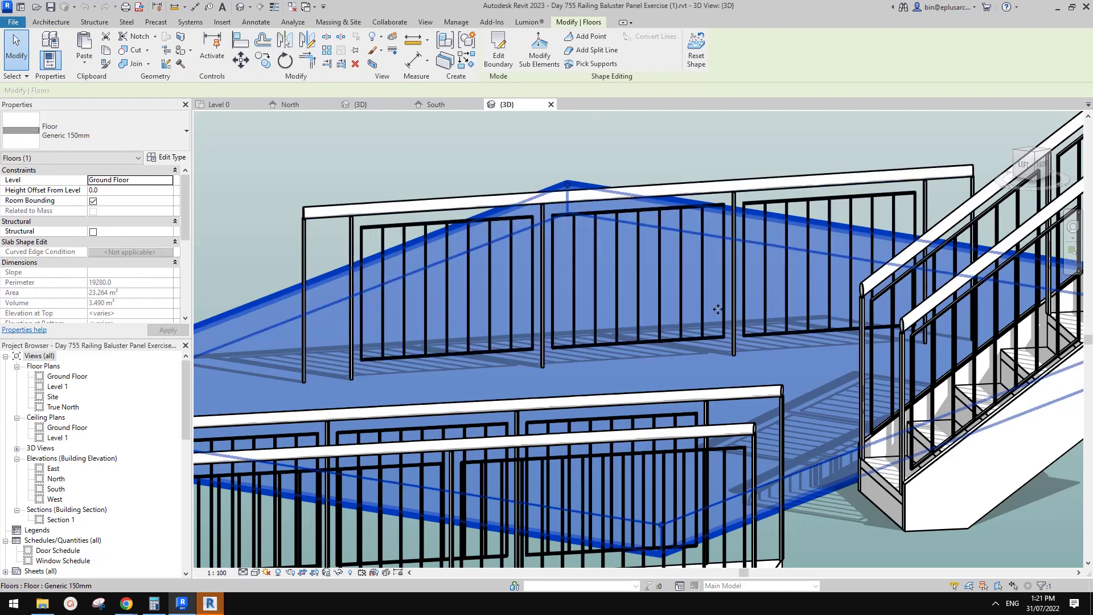
scroll(647, 320, up, 3)
key(Escape)
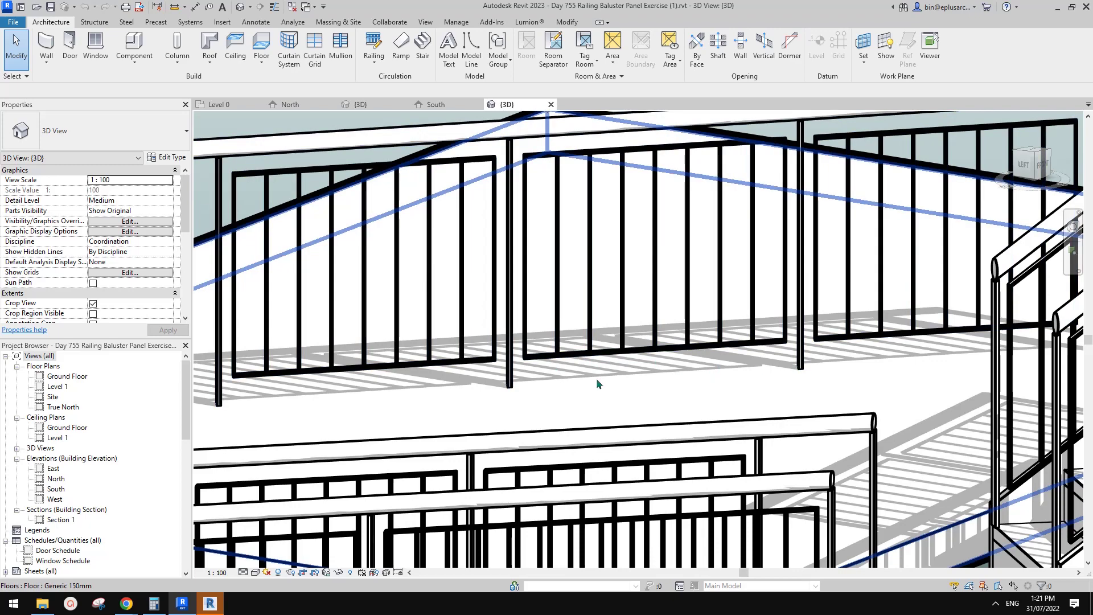
Step: Inspect how the panel railing follows the sloped stair compared with the railing on the floor
scroll(599, 380, down, 1)
middle_drag(650, 377, 458, 339)
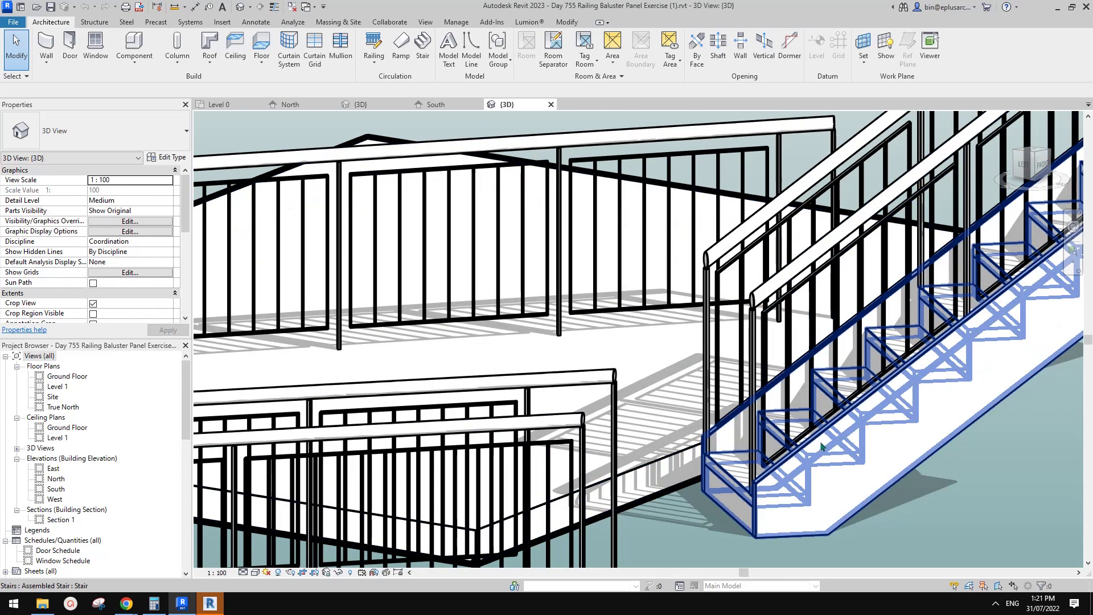
middle_drag(864, 408, 717, 452)
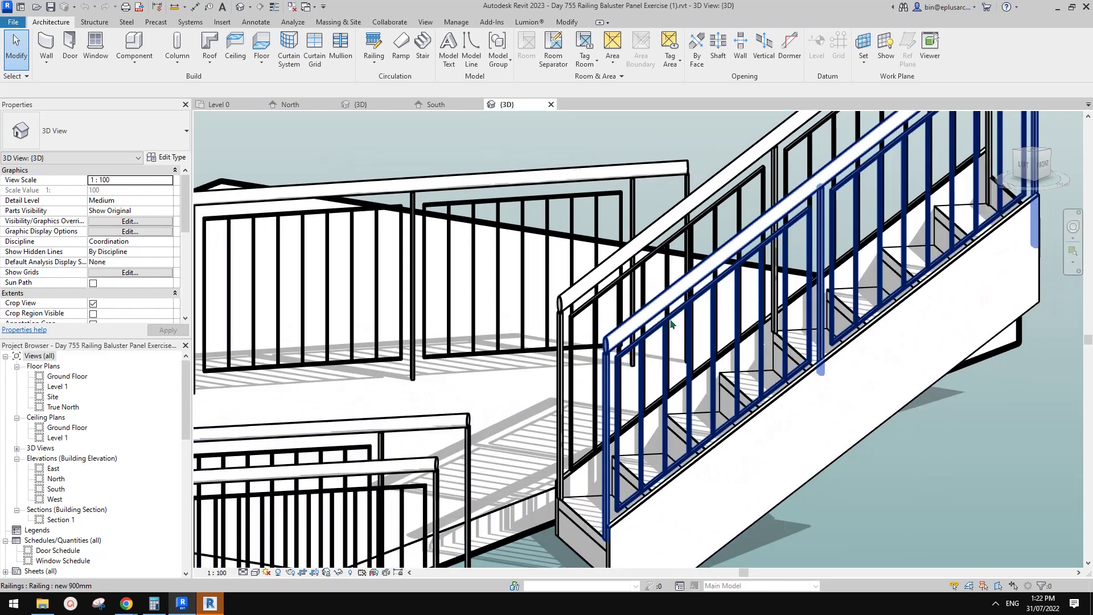
scroll(815, 216, down, 2)
middle_drag(815, 215, 775, 285)
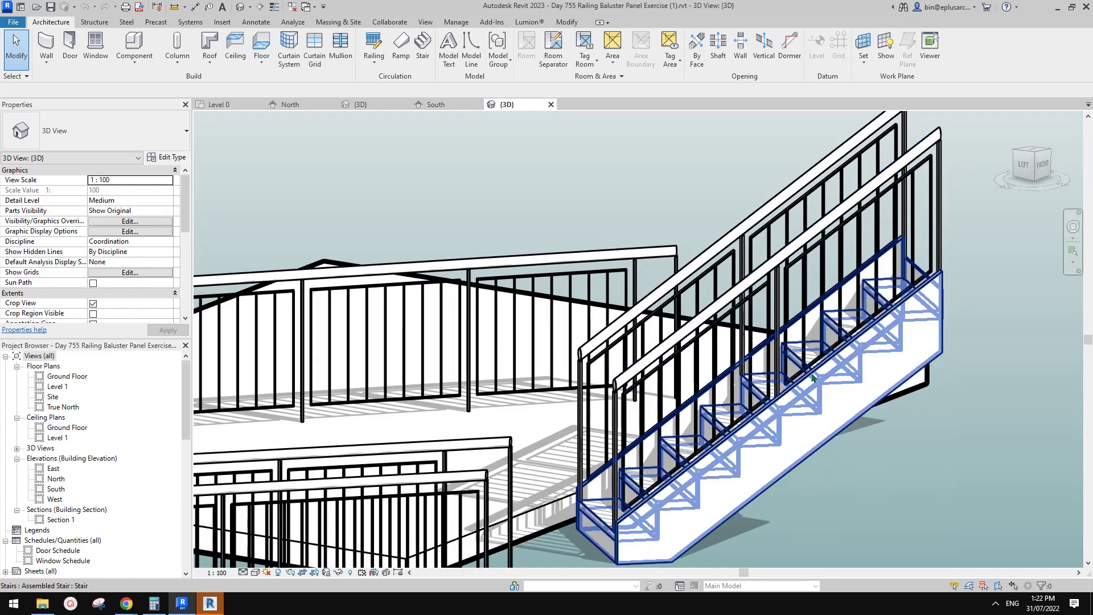
scroll(738, 363, down, 1)
shift+middle_drag(738, 363, 570, 278)
click(484, 293)
click(230, 553)
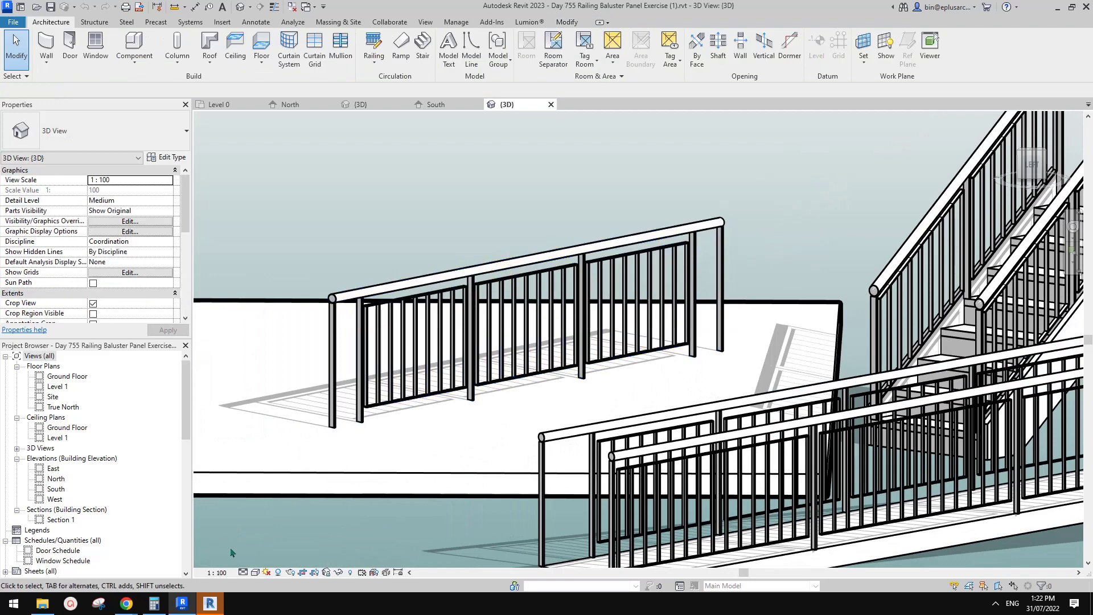
Step: Switch to the reference stair section in Google Docs, return to Revit, and compare its railing with the exercise railing's panels and posts
mouse_move(128, 605)
click(198, 567)
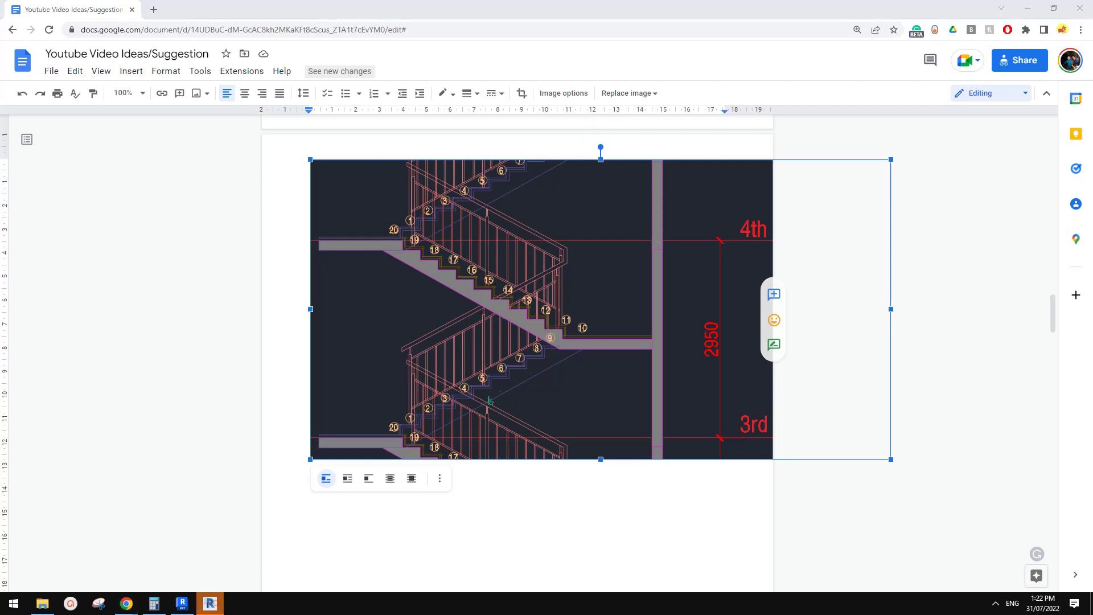
click(196, 606)
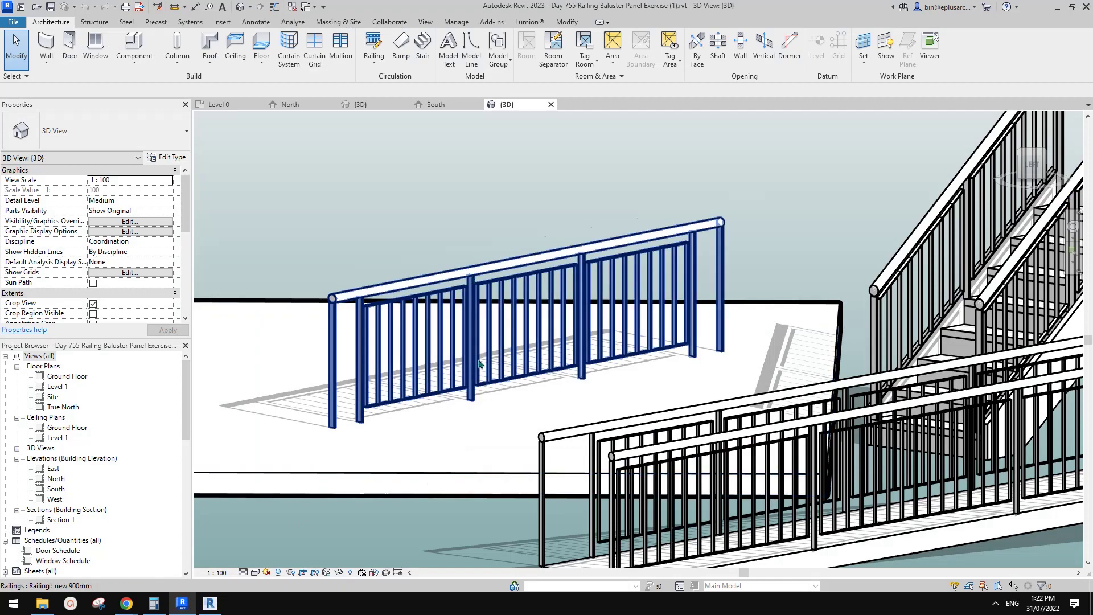
scroll(469, 381, up, 2)
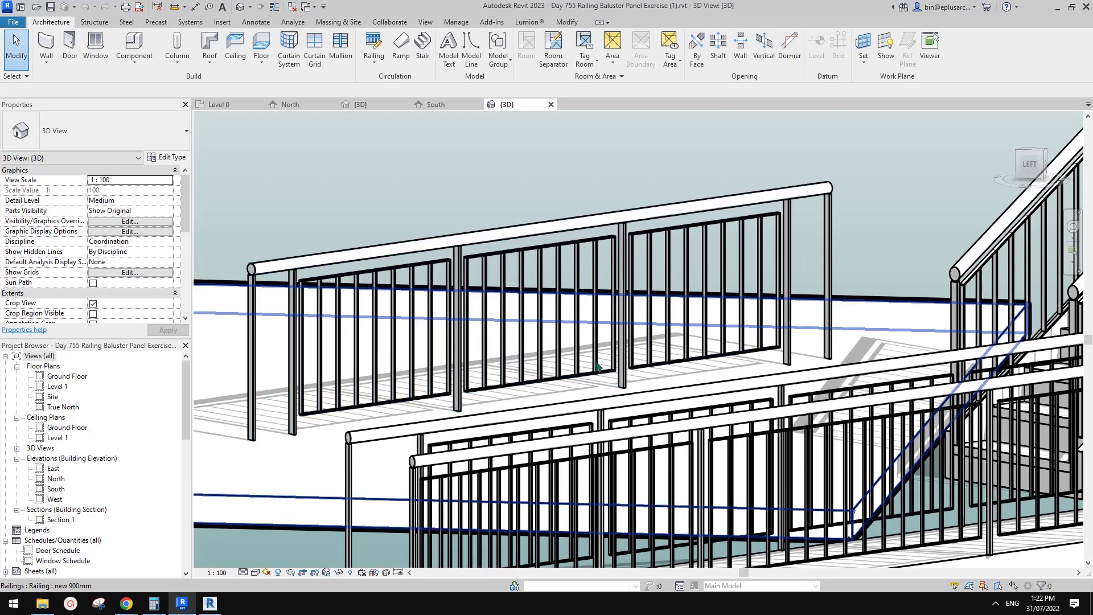
shift+middle_drag(467, 381, 467, 335)
scroll(433, 254, up, 2)
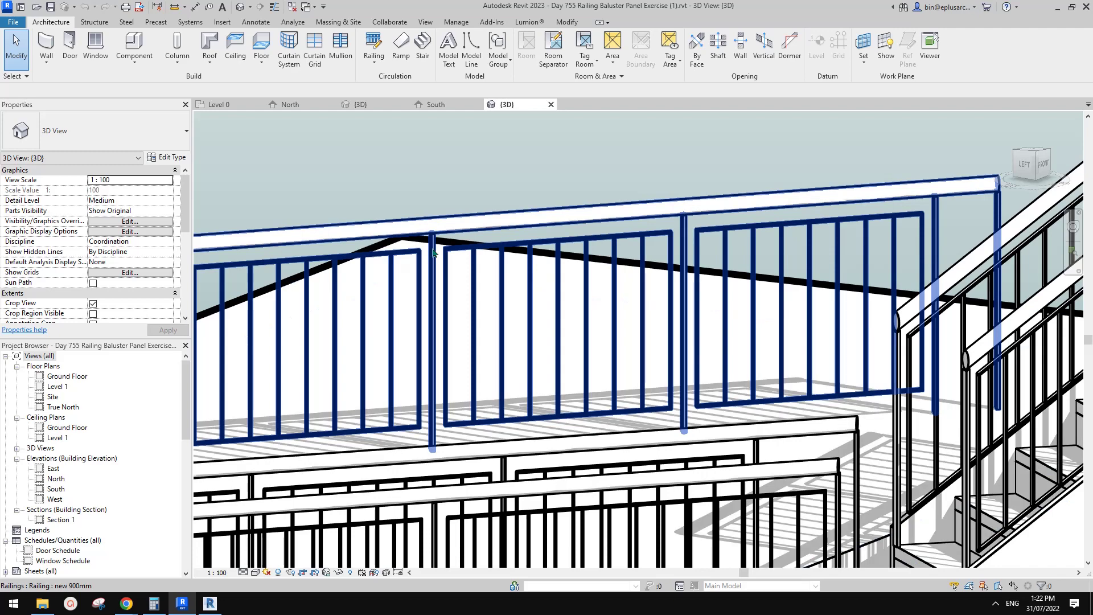
shift+middle_drag(438, 392, 576, 282)
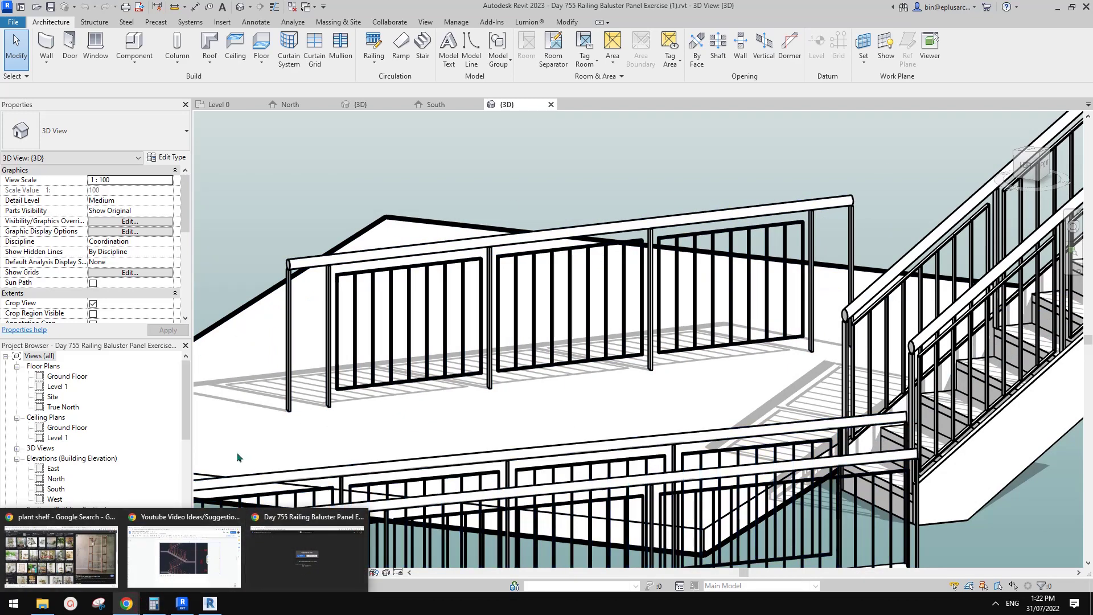
Step: View the Google Drive page of the Day 755 Railing Baluster Panel Exercise file in the browser and return to Revit
click(299, 548)
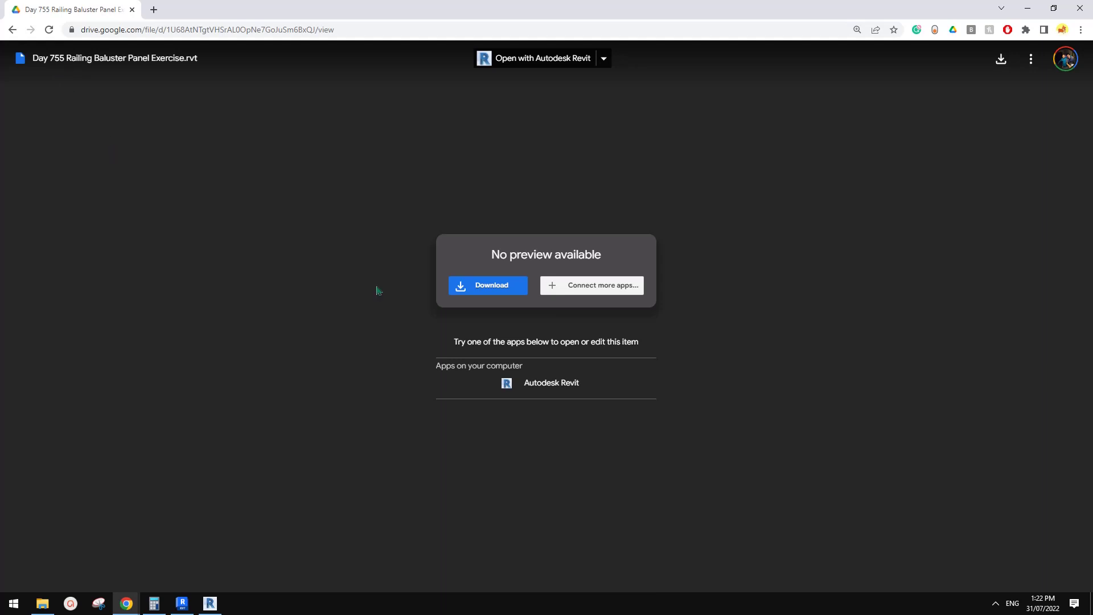
click(183, 603)
scroll(585, 268, up, 5)
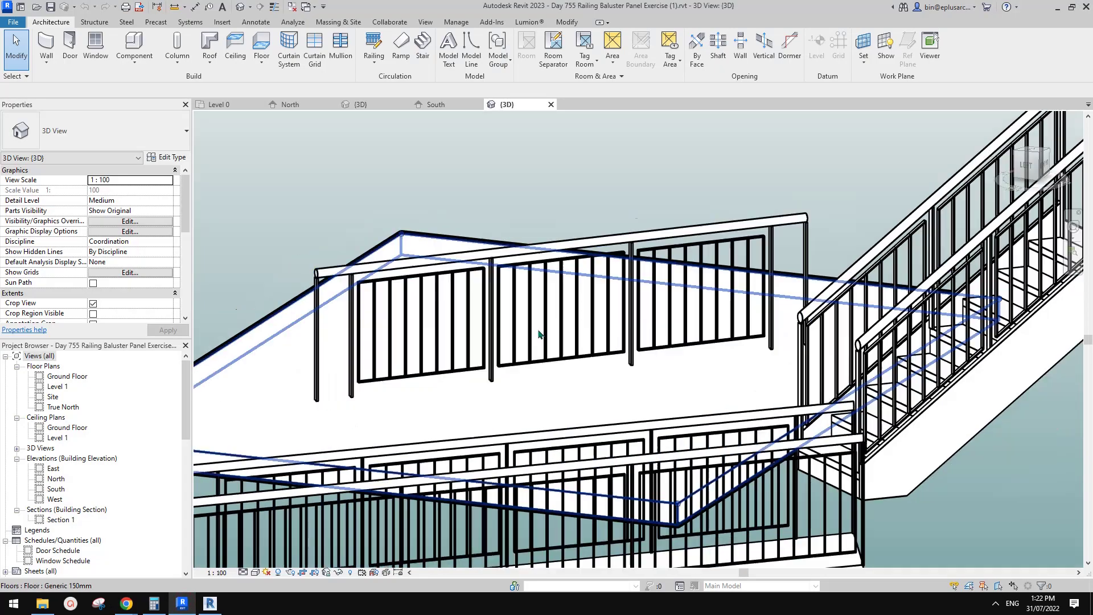
Step: Close the inactive views, return to Project3, and open its default 3D view
click(292, 7)
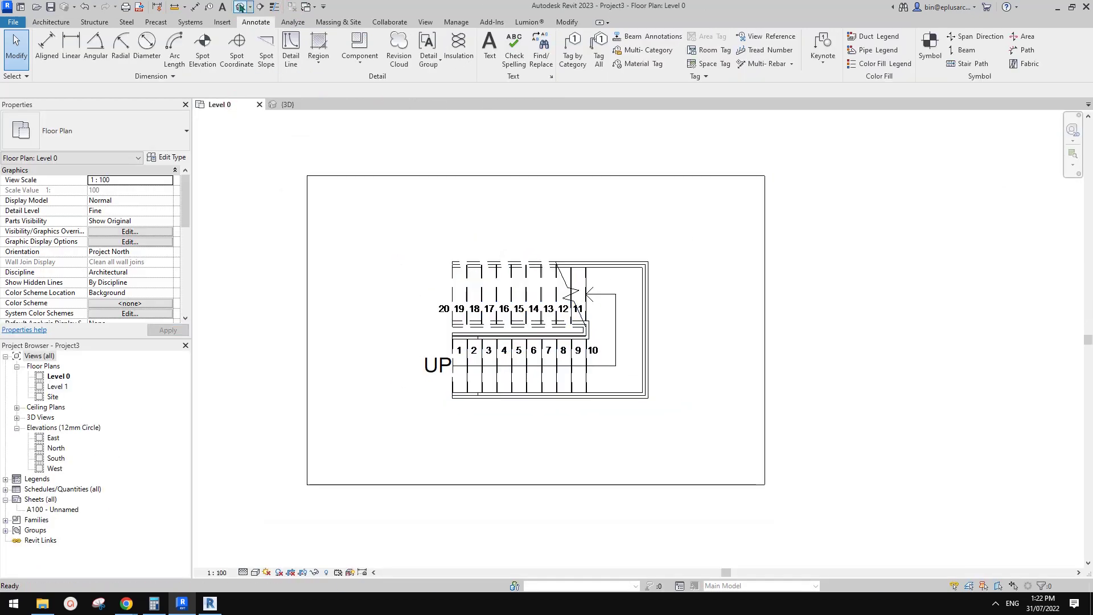
click(240, 7)
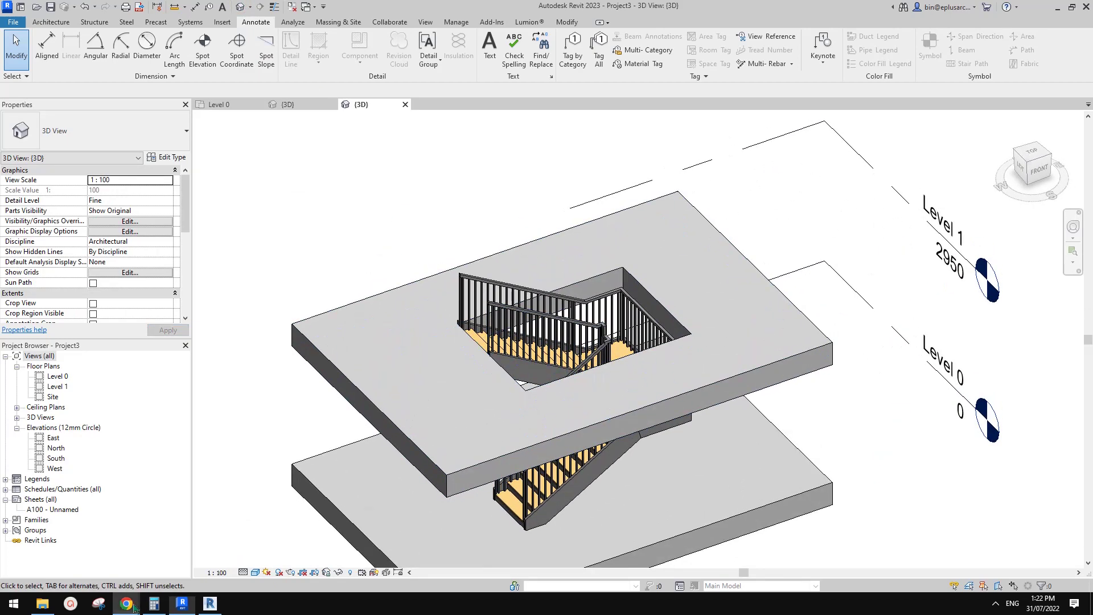
Step: Check the floor-to-floor arrangement in the Google Docs stair section and return to Revit
mouse_move(127, 604)
click(195, 556)
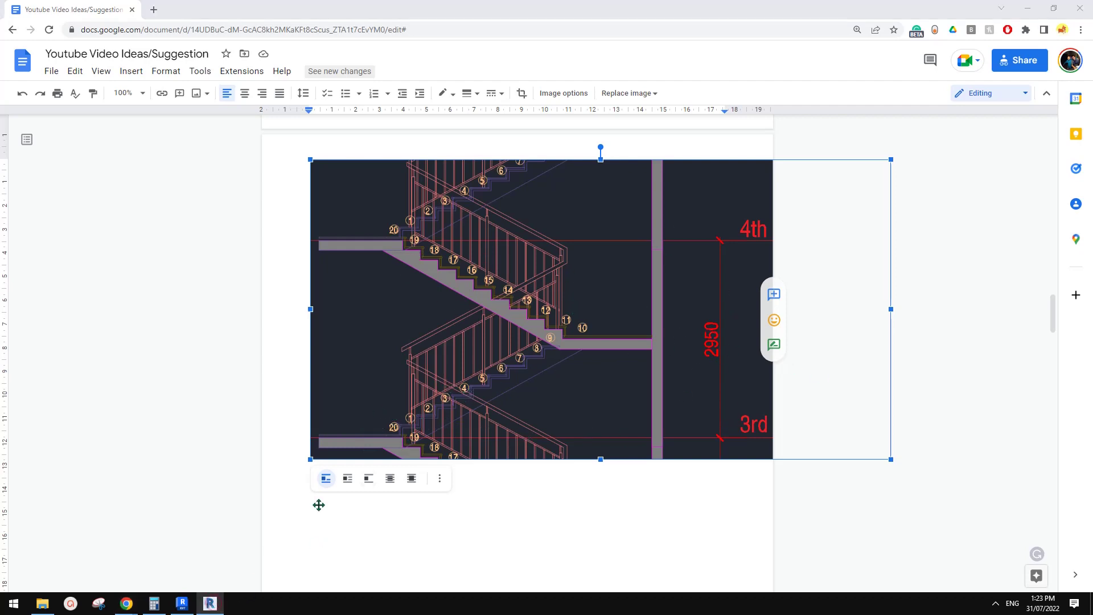
click(183, 604)
Step: In the front-oriented 3D view, copy Level 1 upward four times at 2950 mm spacing, up to elevation 14750
scroll(403, 481, down, 2)
shift+middle_drag(402, 481, 359, 477)
shift+middle_drag(785, 387, 777, 361)
click(743, 312)
shift+middle_drag(770, 398, 752, 358)
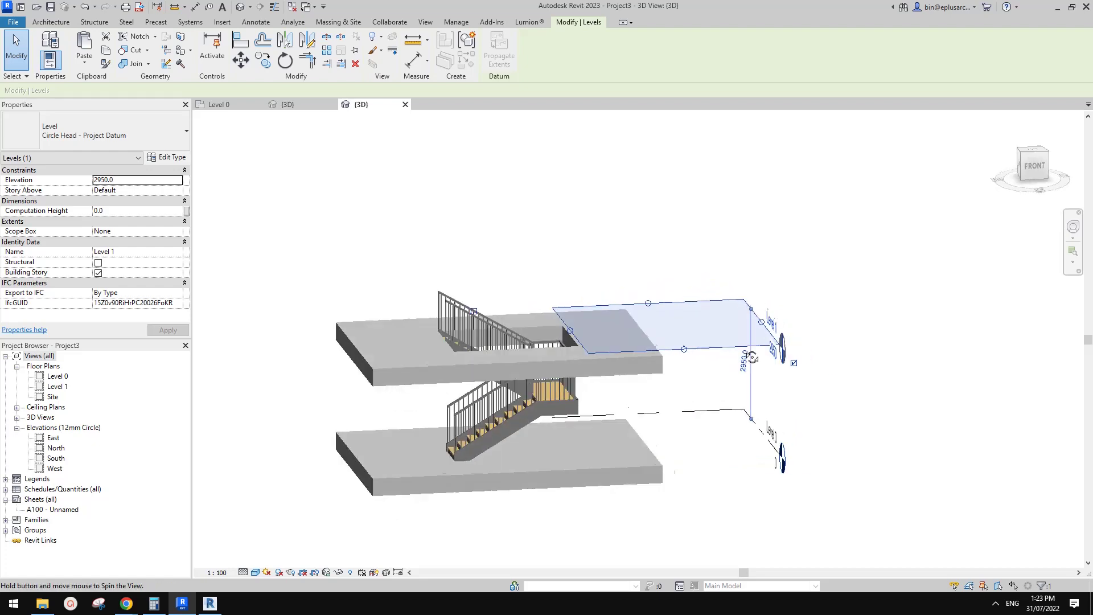
click(1033, 165)
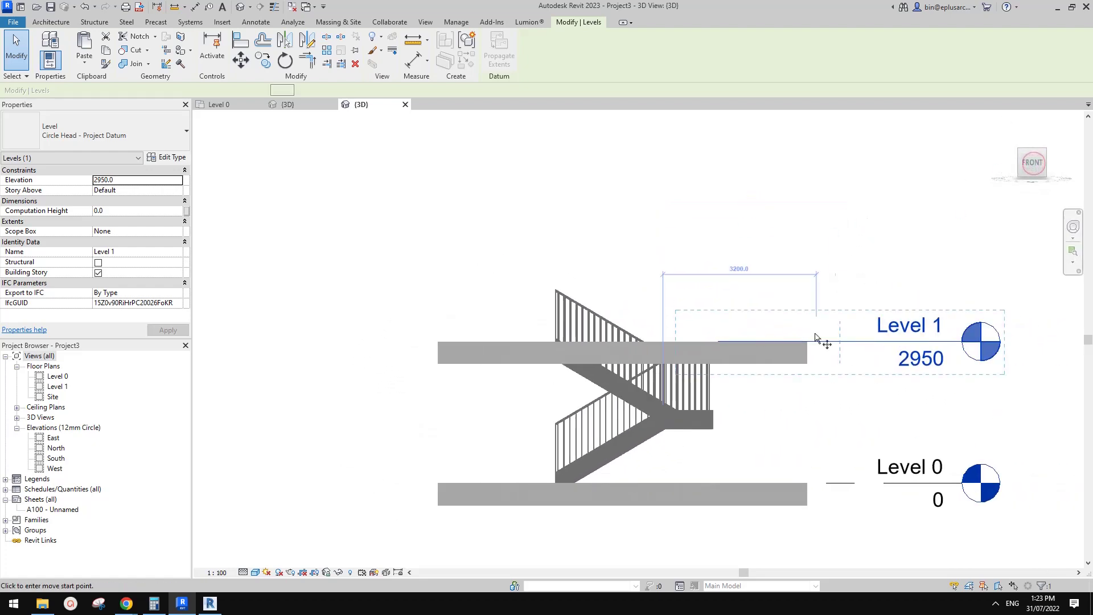
key(Escape)
click(619, 346)
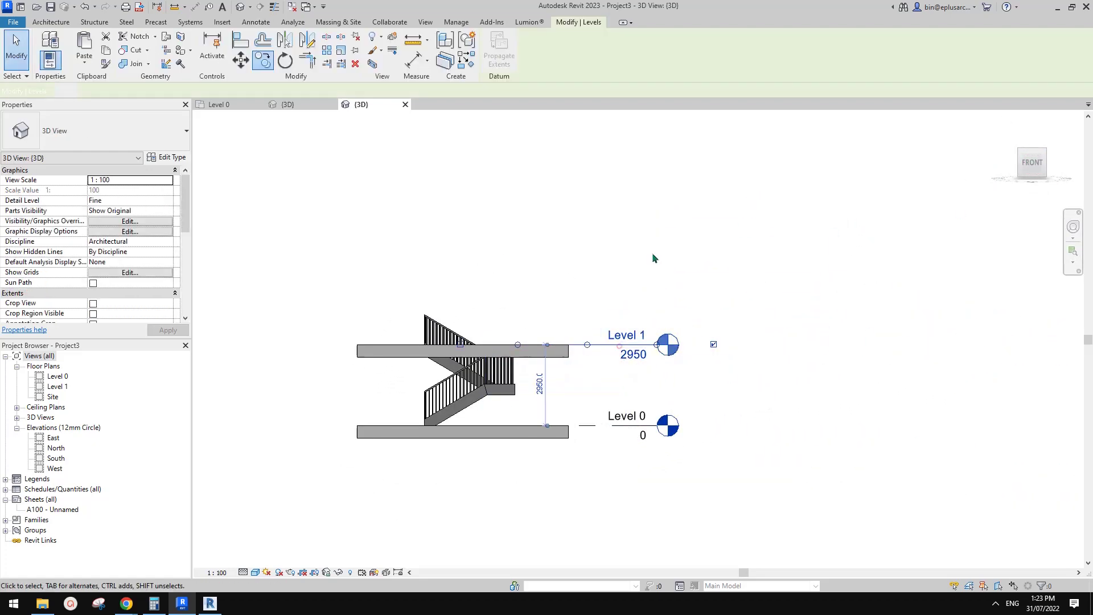
key(c)
key(o)
click(608, 426)
click(614, 345)
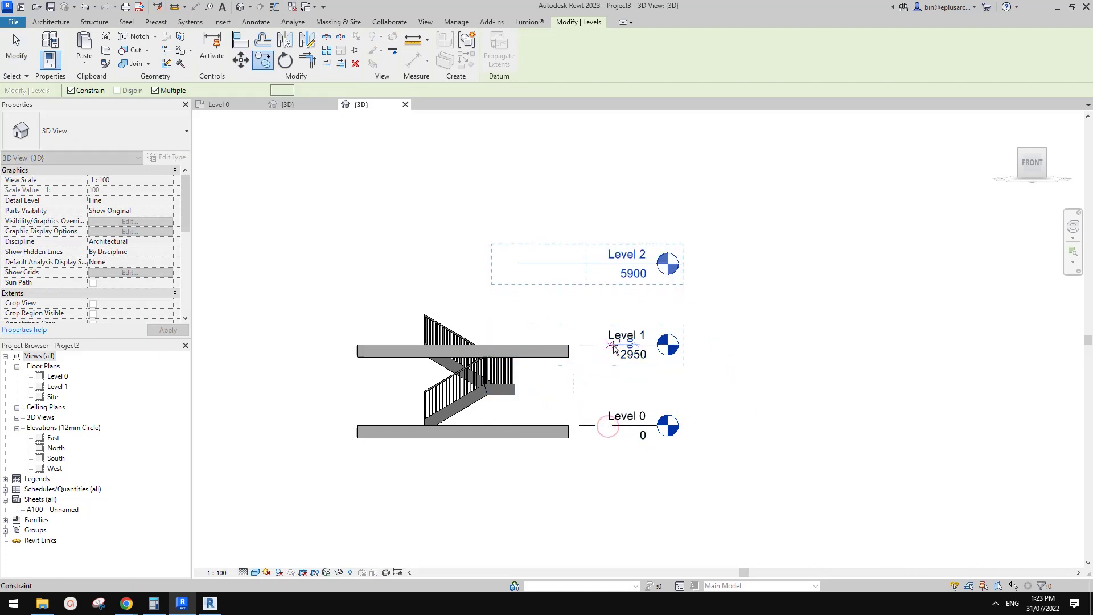
click(619, 265)
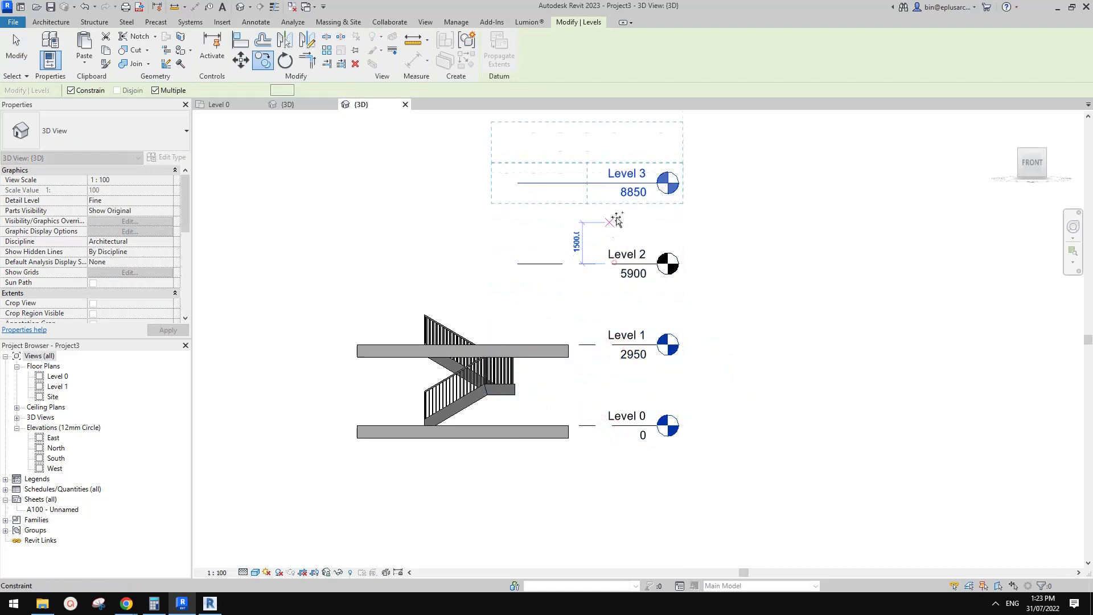
click(613, 183)
middle_drag(608, 219, 601, 348)
click(607, 232)
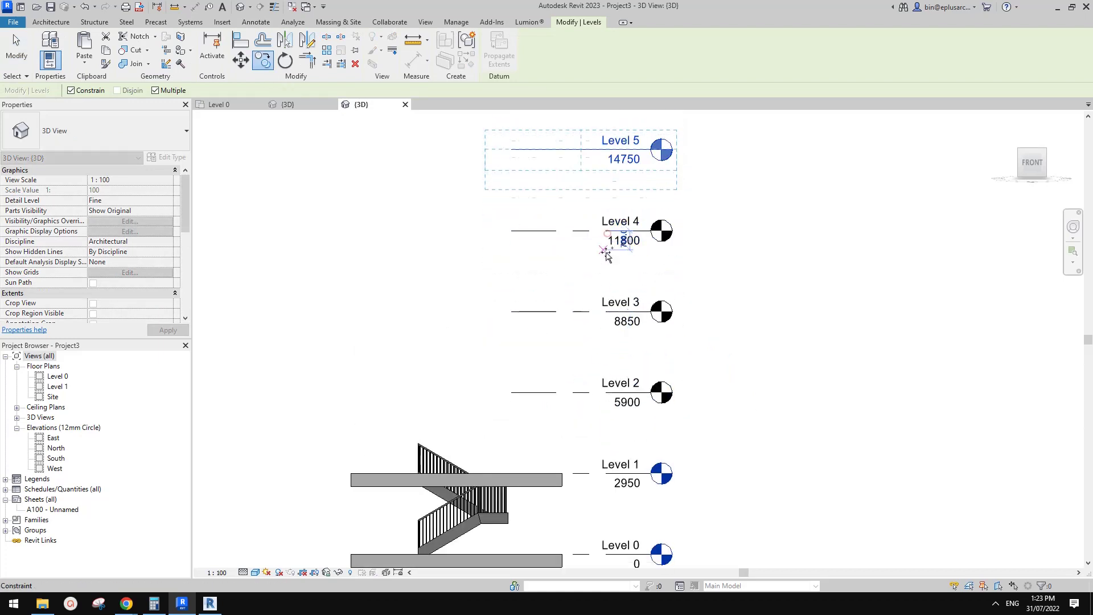
key(Escape)
key(Escape)
Step: Turn the stair into a multistory stair by connecting it to Levels 2 through 5
scroll(570, 455, up, 3)
click(573, 433)
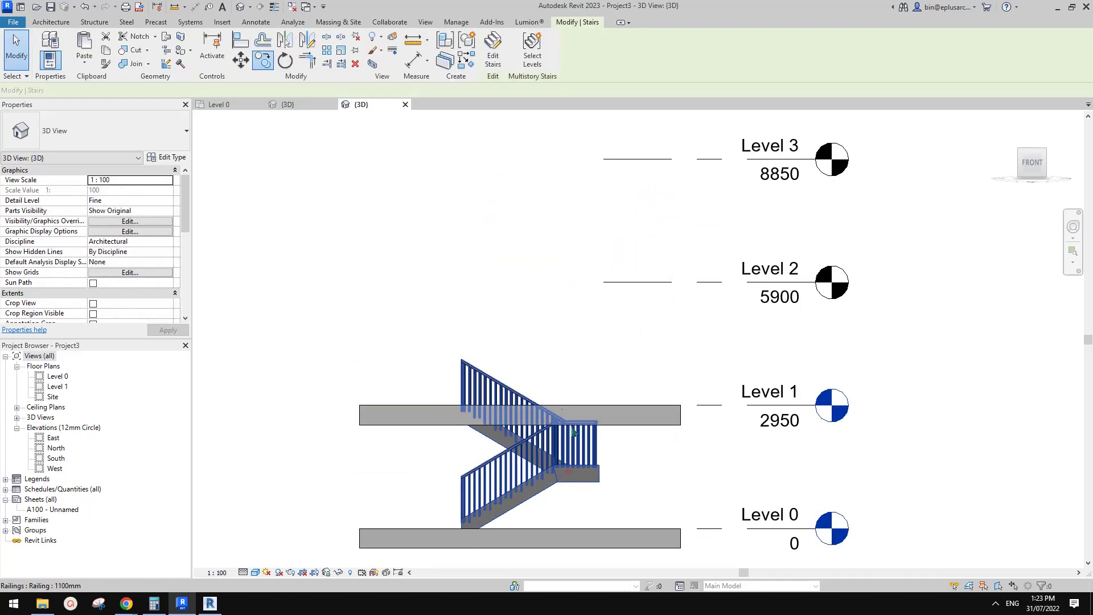
shift+middle_drag(574, 432, 574, 456)
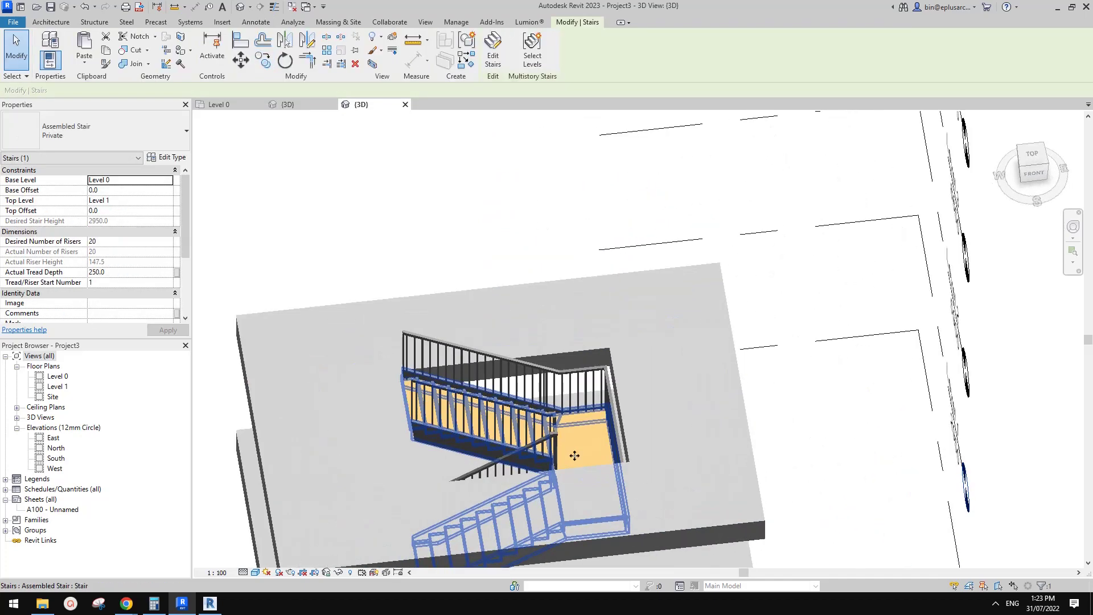
key(Escape)
click(585, 443)
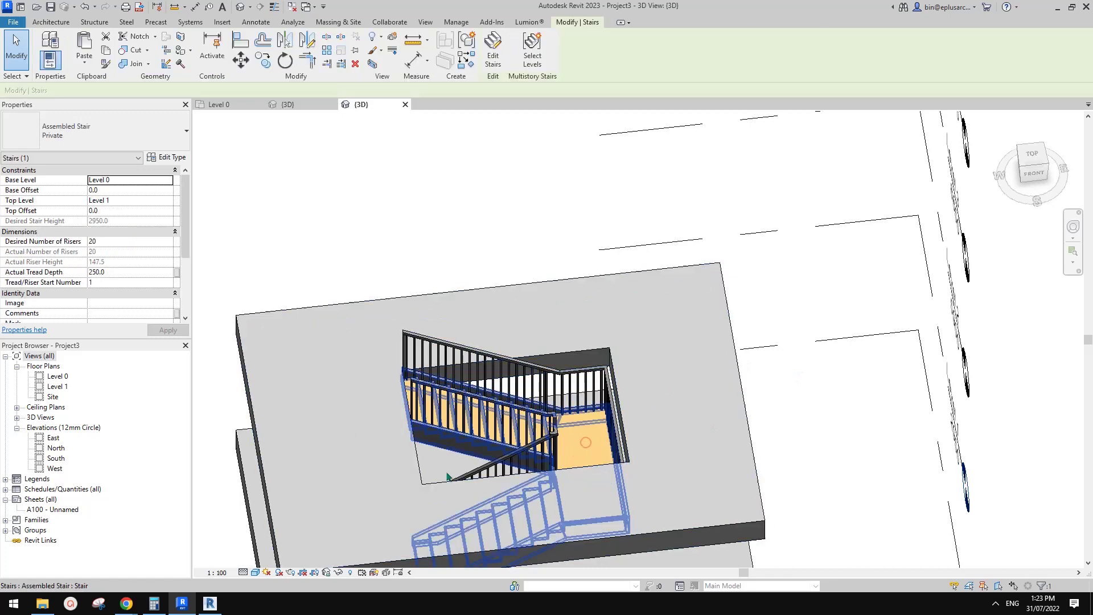
shift+middle_drag(447, 477, 551, 360)
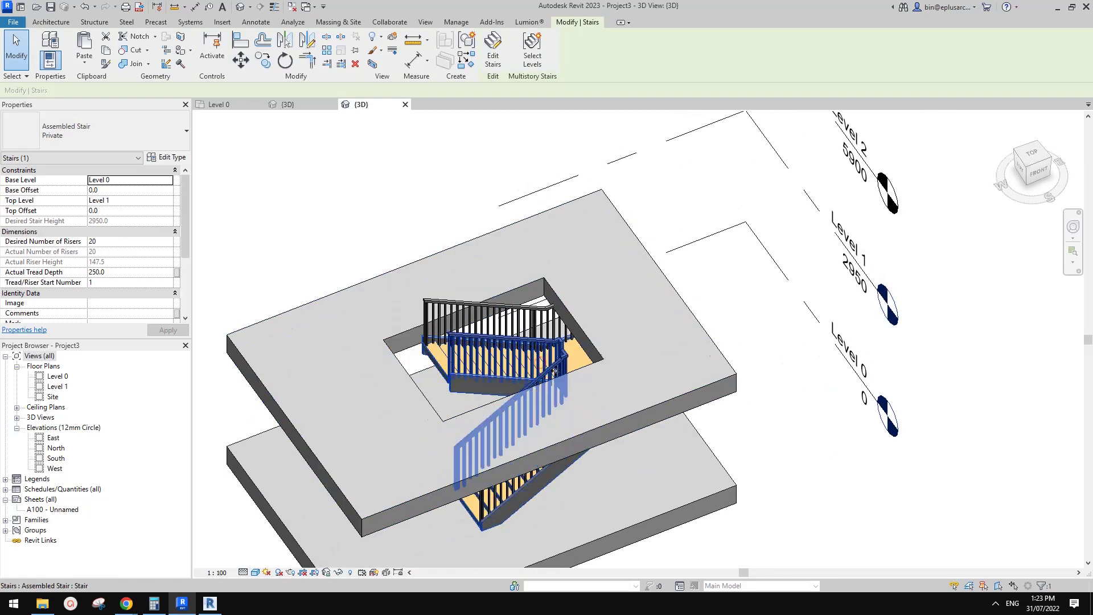
key(Escape)
click(547, 368)
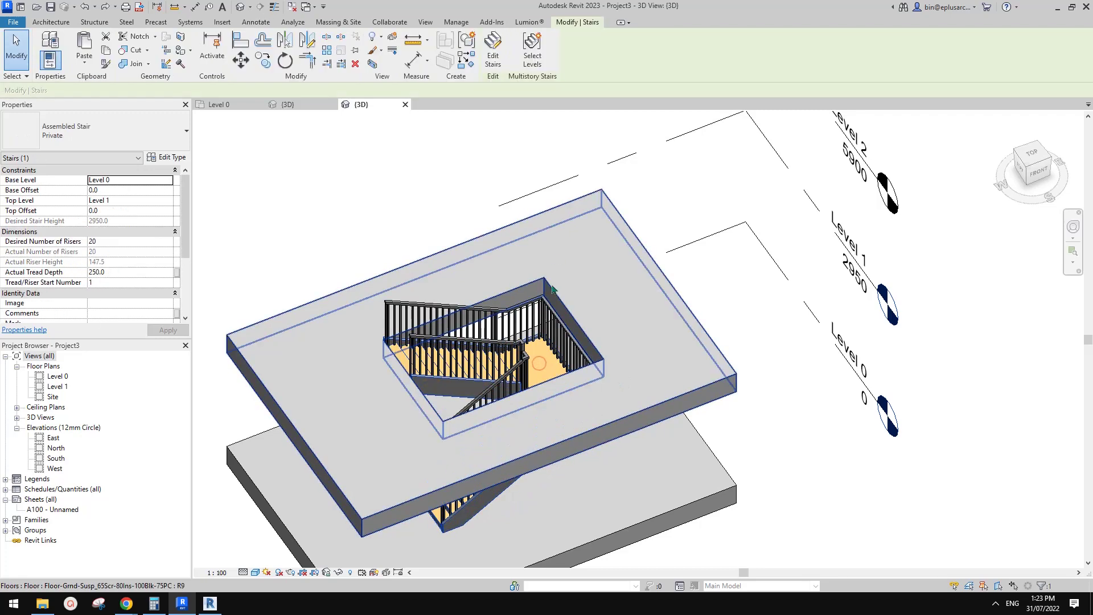
click(533, 62)
scroll(638, 290, down, 3)
shift+middle_drag(651, 293, 605, 442)
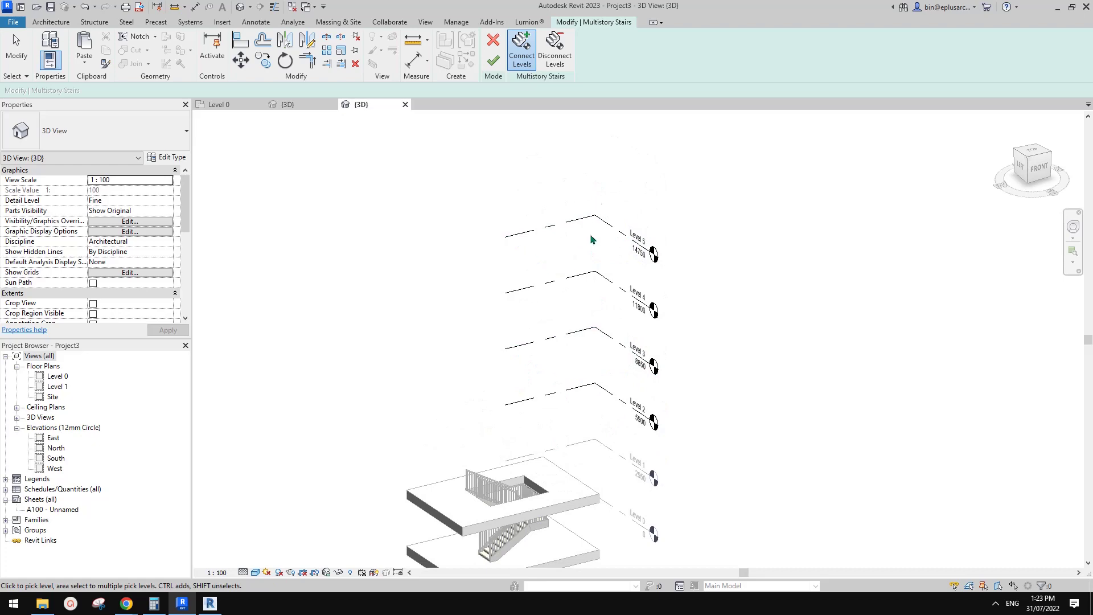
drag(605, 195, 563, 408)
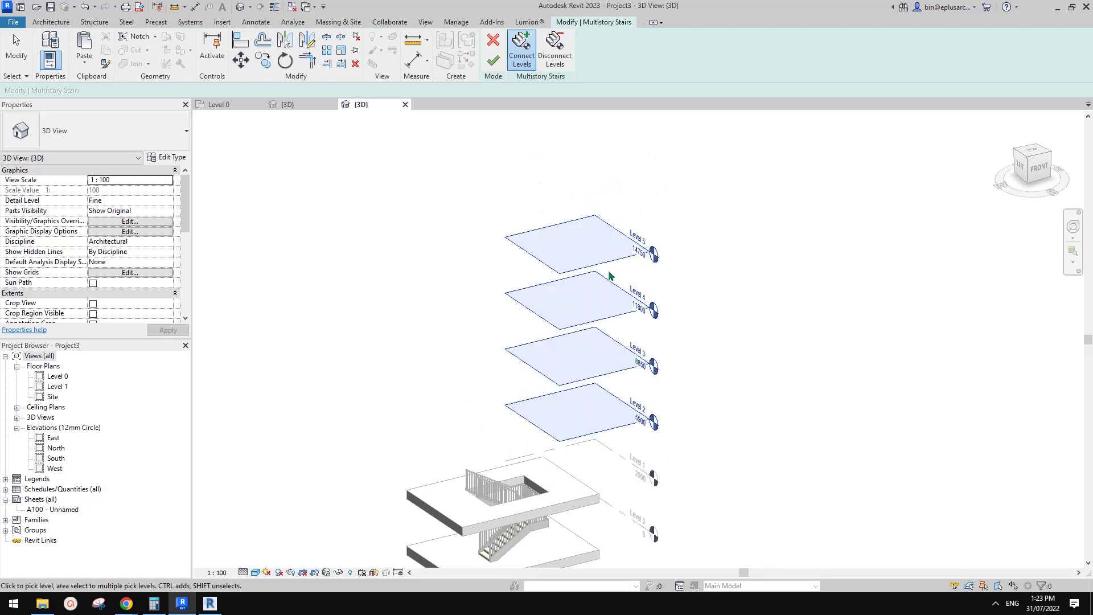
click(493, 59)
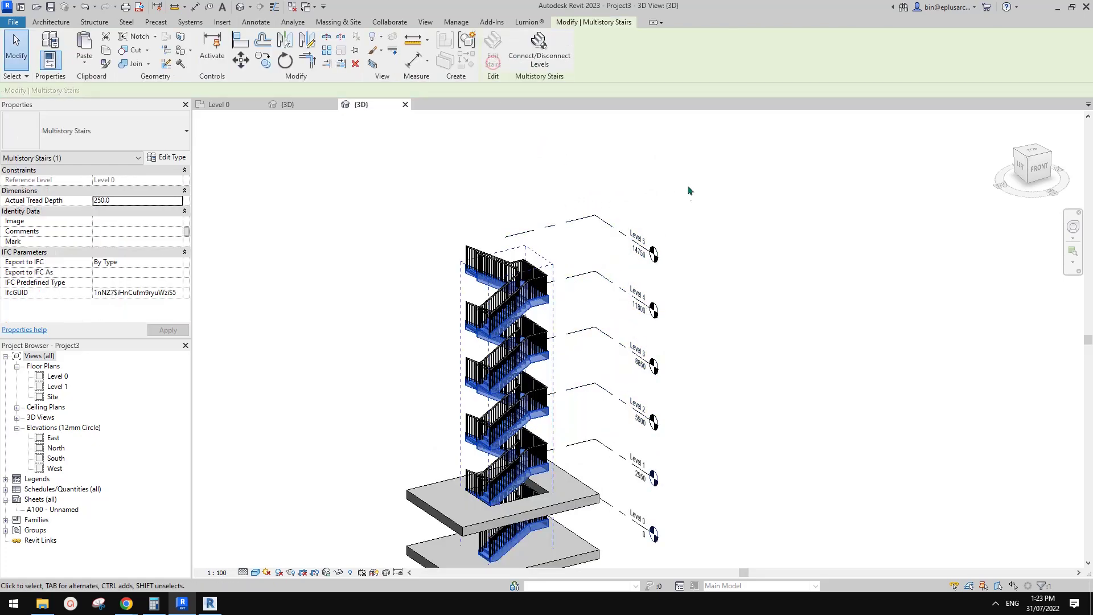
click(737, 352)
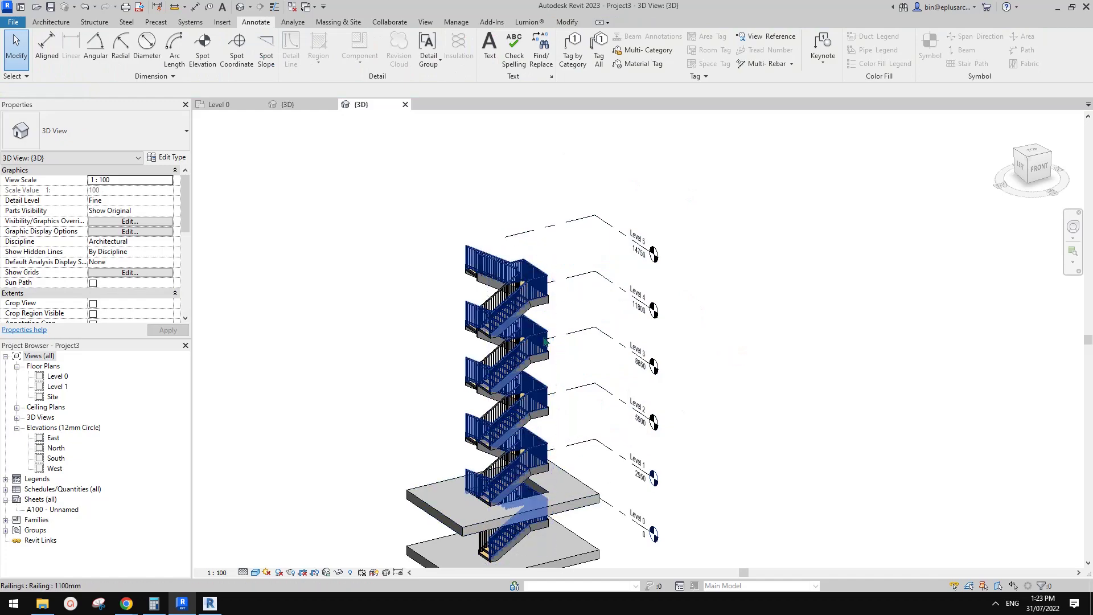
Step: Examine the multistory stair from several angles, especially where it meets the Level 1 floor opening
shift+middle_drag(551, 398, 442, 527)
scroll(519, 485, up, 1)
shift+middle_drag(518, 484, 635, 406)
scroll(634, 405, up, 2)
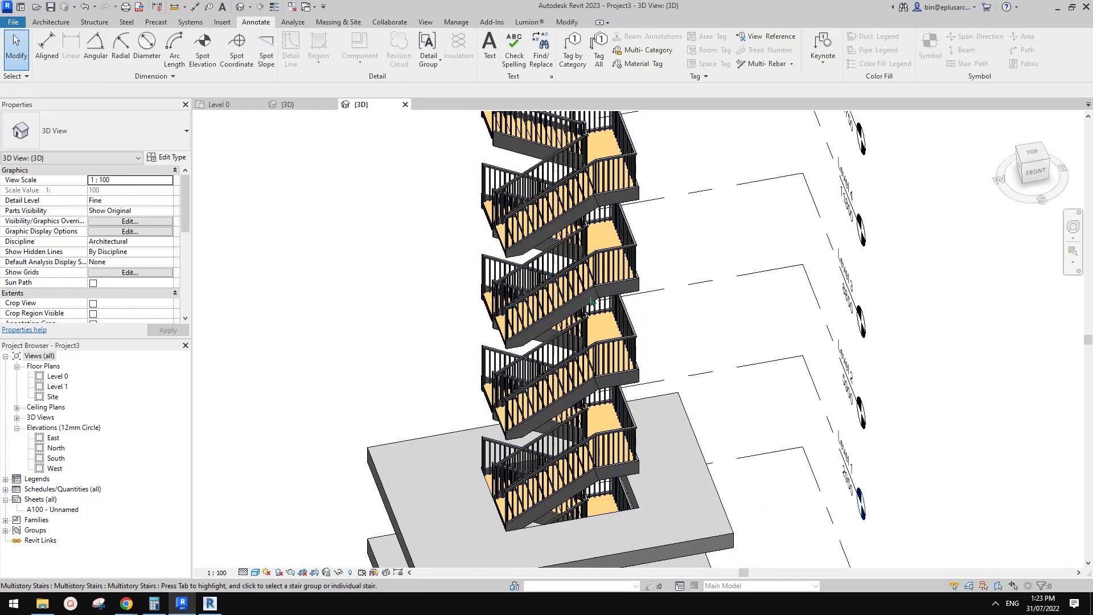
scroll(551, 439, down, 1)
scroll(550, 440, up, 2)
mouse_move(500, 440)
shift+middle_down()
mouse_move(551, 439)
mouse_move(472, 352)
mouse_move(435, 267)
mouse_move(448, 239)
mouse_move(455, 422)
mouse_move(485, 413)
mouse_move(479, 451)
mouse_move(502, 386)
mouse_move(494, 388)
shift+middle_up()
click(503, 459)
key(Escape)
Step: Edit the Level 1 floor boundary so the stair opening extends outward beyond the end of the stair
click(469, 448)
scroll(494, 388, up, 1)
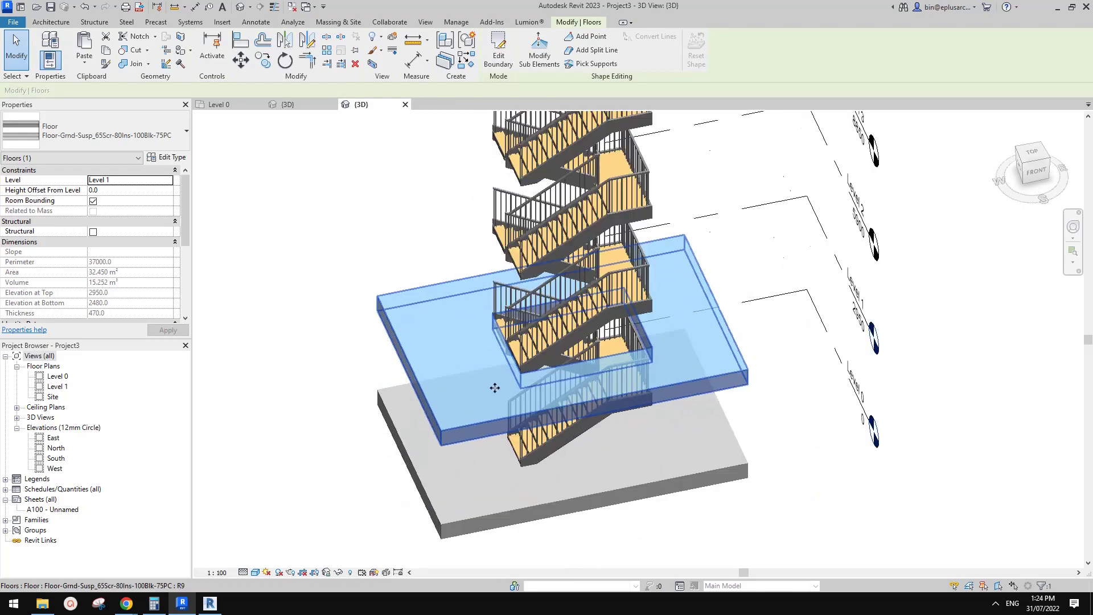
double_click(473, 377)
drag(514, 364, 449, 377)
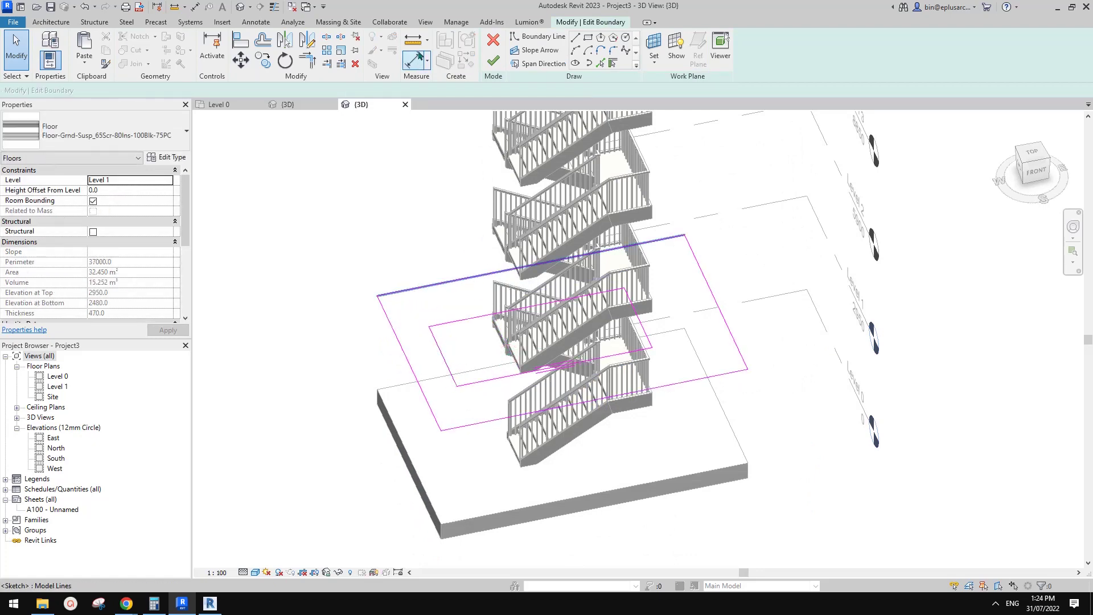
click(491, 59)
Step: Inspect the enlarged Level 1 opening around the stair, checking the multistory stair and its railings
scroll(506, 329, up, 2)
click(412, 377)
scroll(454, 368, down, 1)
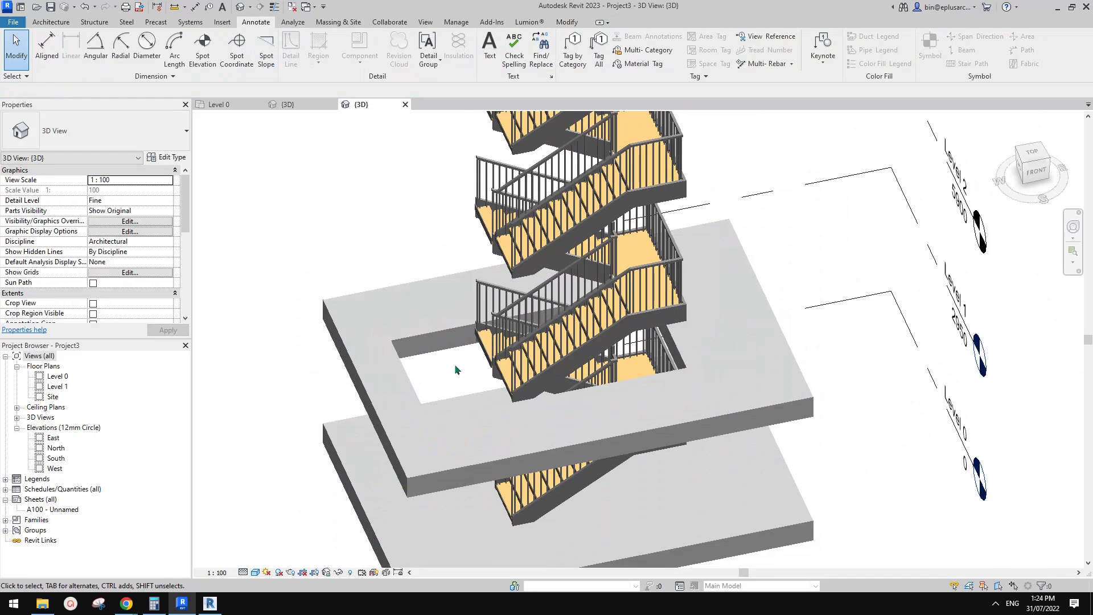
shift+middle_drag(454, 364, 526, 381)
scroll(535, 393, up, 1)
click(537, 395)
scroll(536, 414, down, 4)
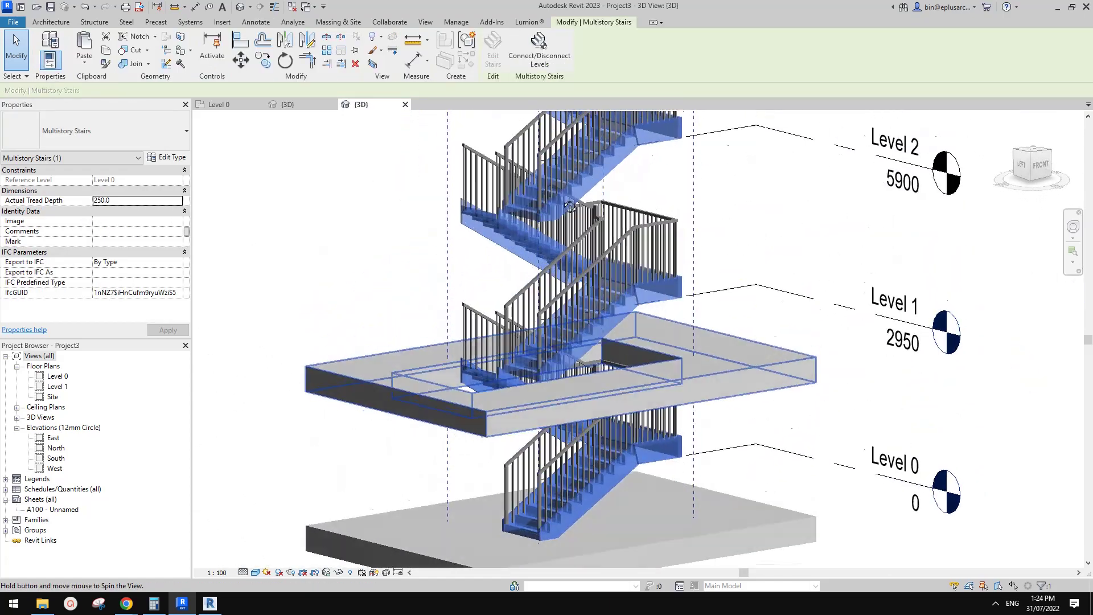
key(Escape)
click(561, 471)
shift+middle_drag(560, 471, 586, 473)
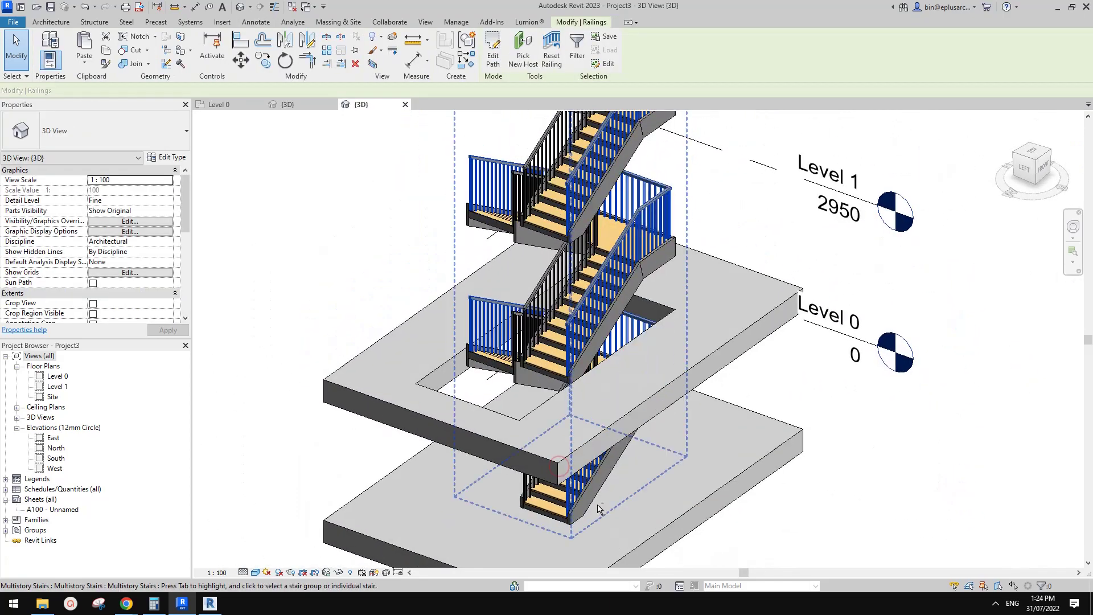
key(Escape)
Step: Compare the whole multistory stair with its individual stair group by selecting each at the Level 1 opening
scroll(563, 467, up, 1)
mouse_move(555, 376)
shift+middle_down()
mouse_move(519, 423)
mouse_move(509, 361)
mouse_move(486, 353)
shift+middle_up()
click(484, 350)
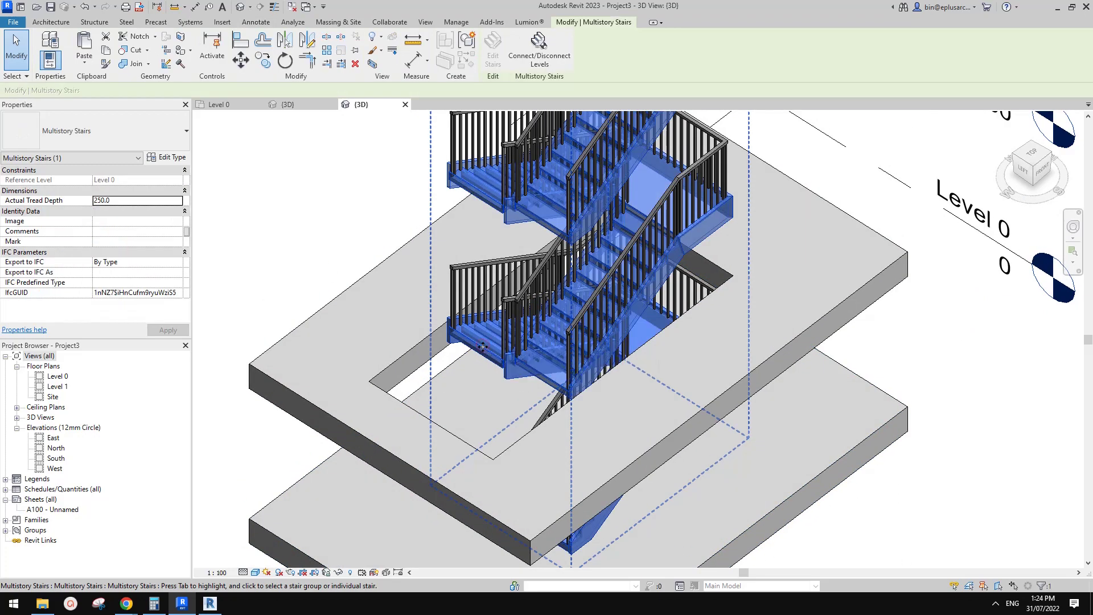
key(Escape)
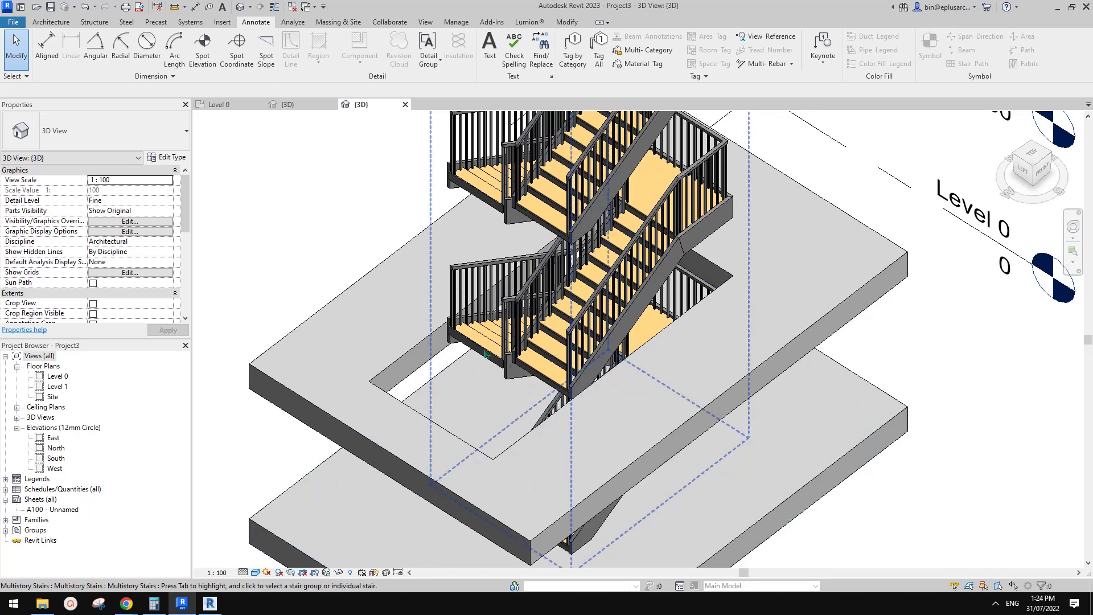
key(Tab)
click(485, 352)
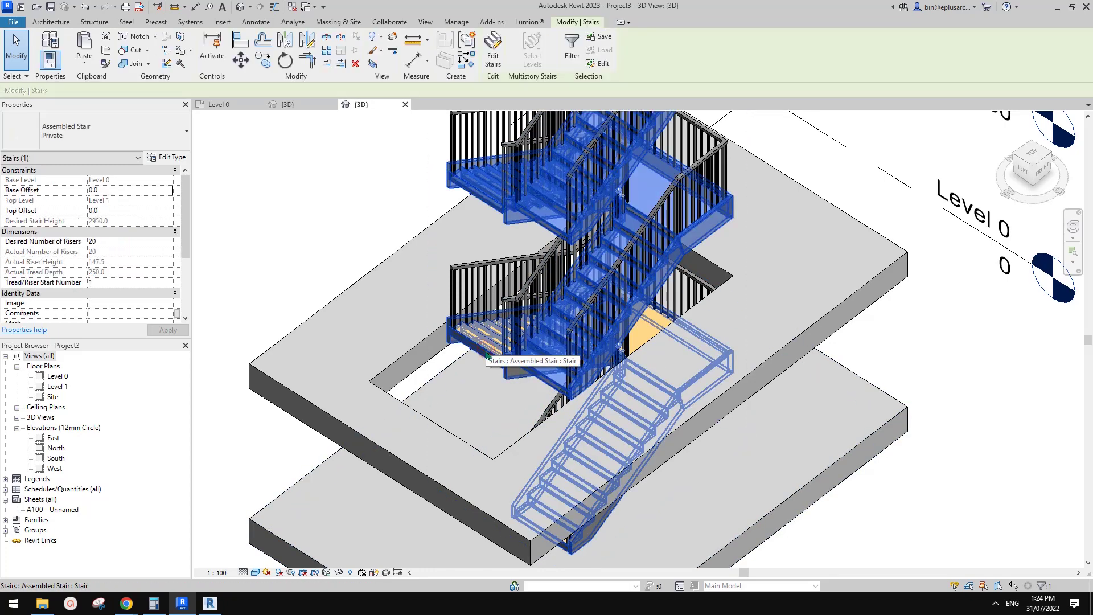
key(Escape)
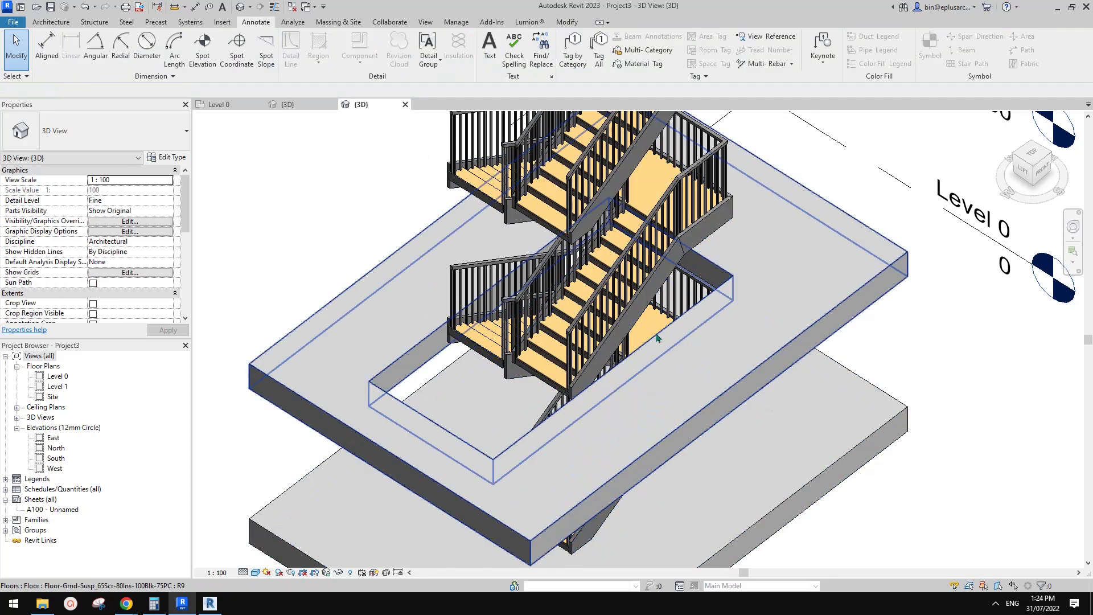
click(653, 331)
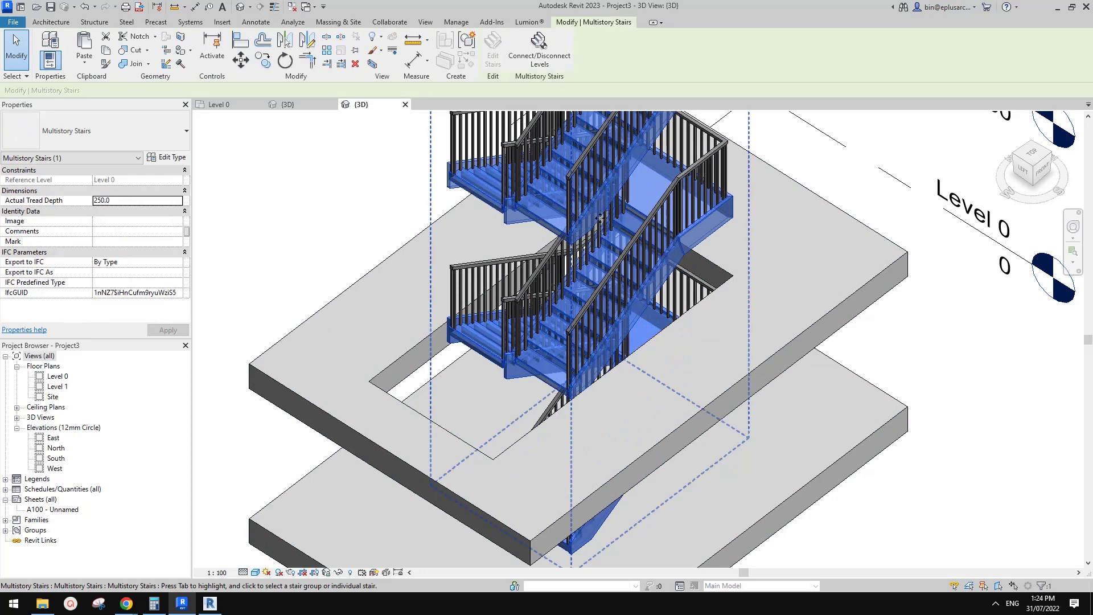
middle_drag(599, 223, 581, 227)
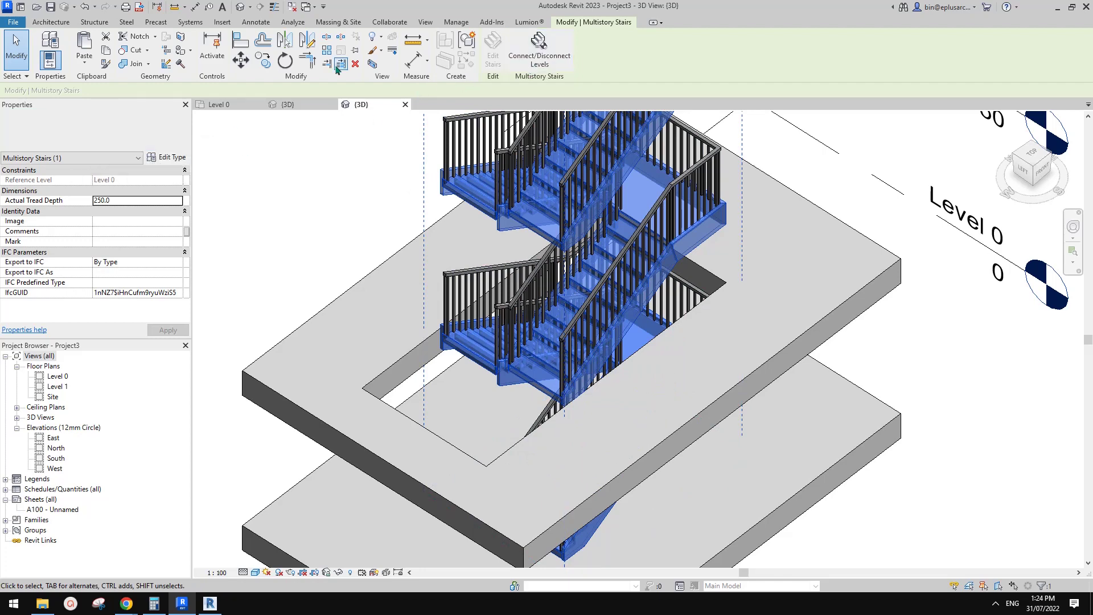
scroll(546, 227, down, 2)
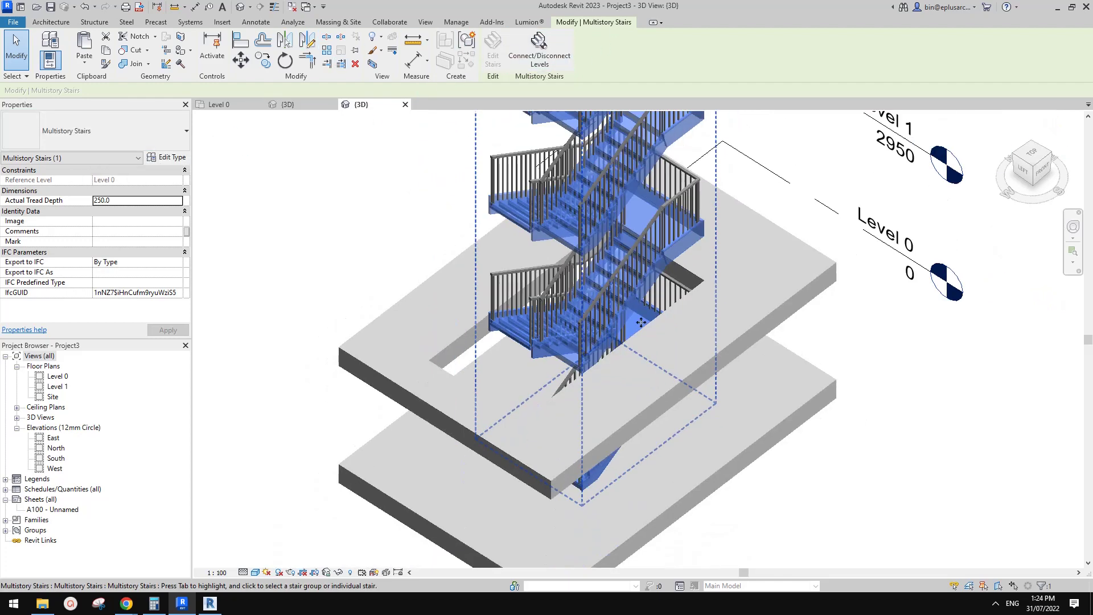
key(Escape)
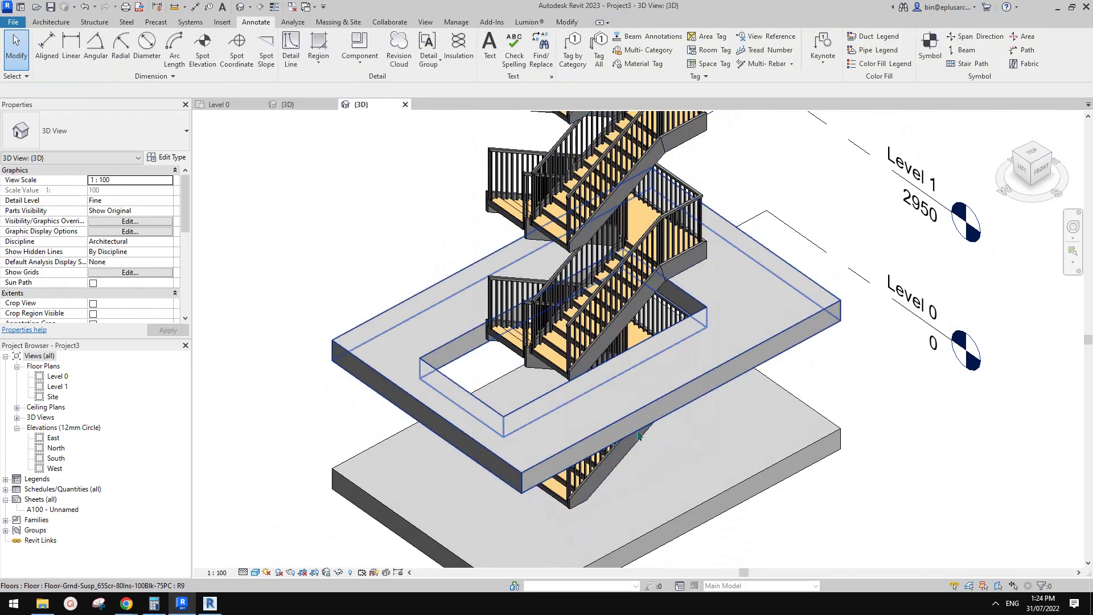
Step: Select the individual stair group starting at Level 0 within the multistory stair and open it for editing
key(Tab)
click(556, 489)
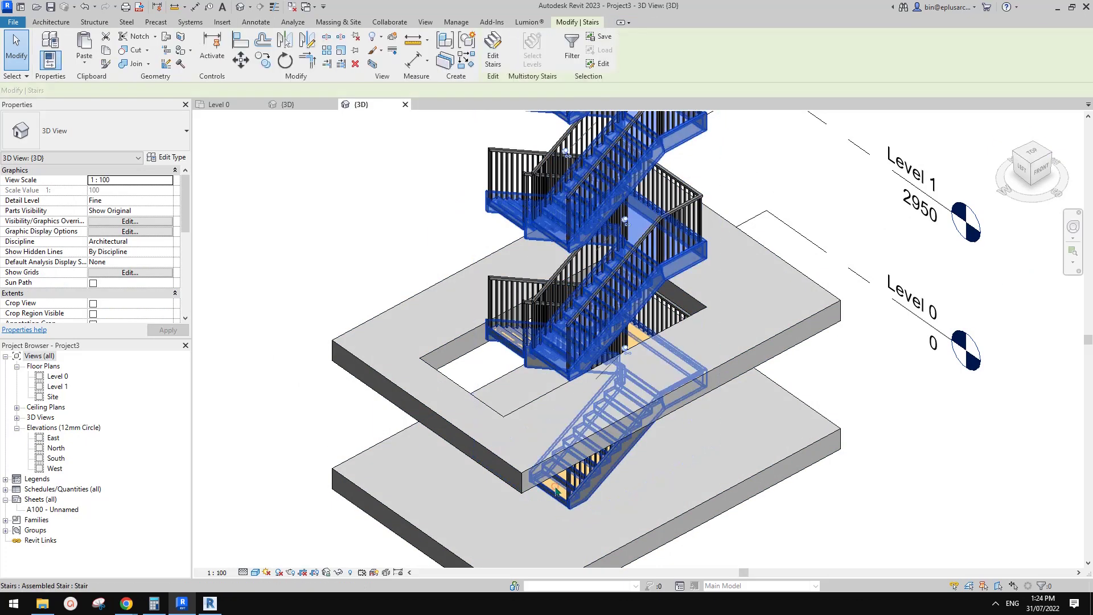
scroll(630, 403, down, 2)
shift+middle_drag(630, 403, 631, 322)
scroll(623, 381, up, 2)
middle_drag(624, 415, 646, 354)
click(493, 57)
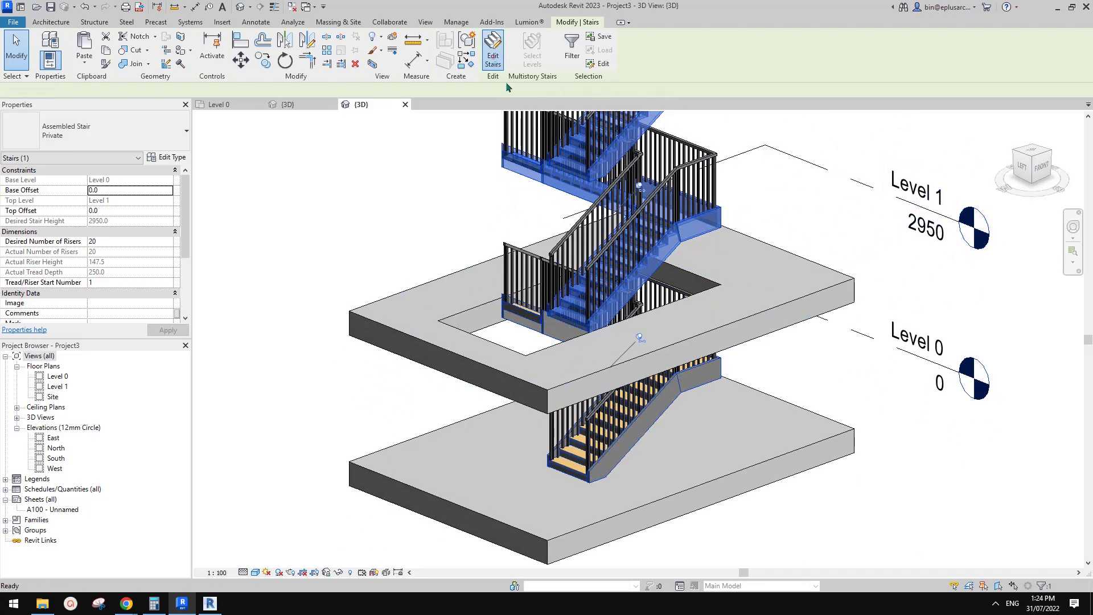
Step: Start adding a landing component to the stair being edited
shift+middle_drag(569, 319, 527, 390)
scroll(586, 321, up, 1)
middle_drag(527, 390, 565, 413)
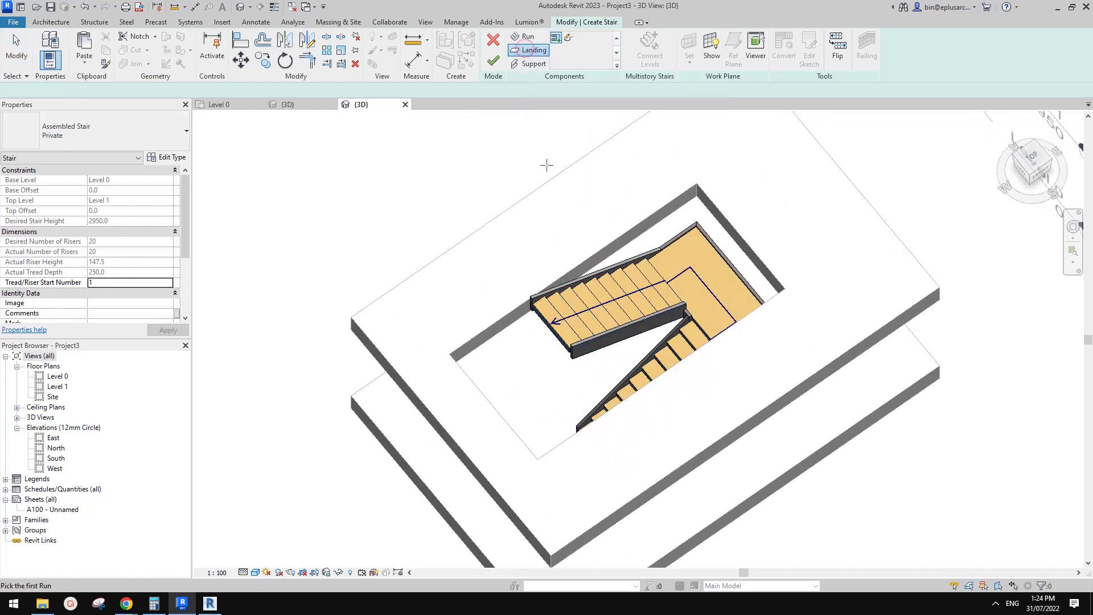
shift+middle_drag(547, 165, 525, 323)
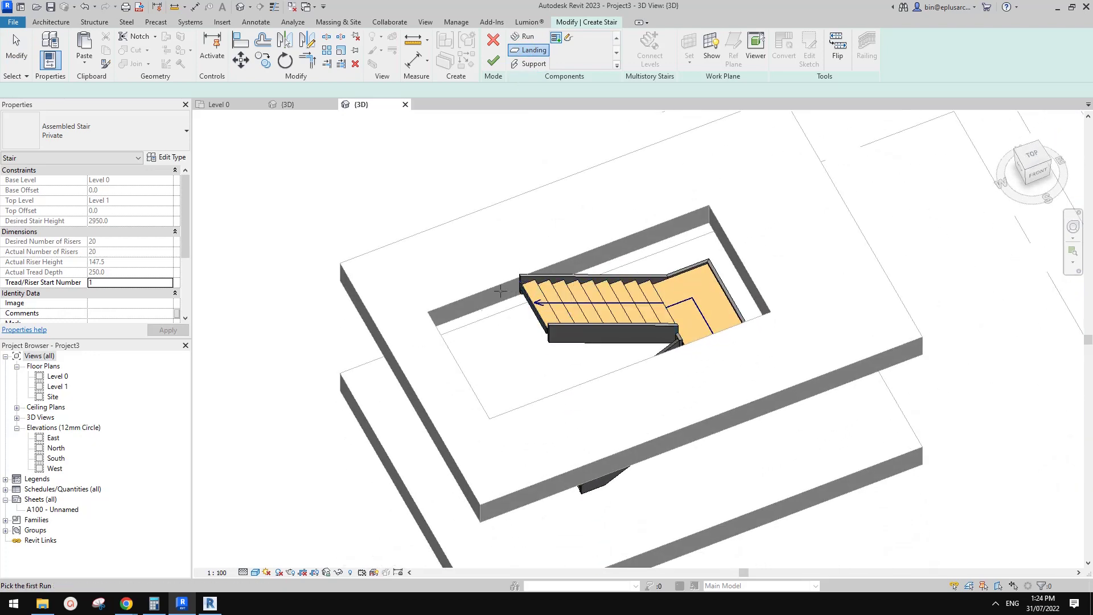
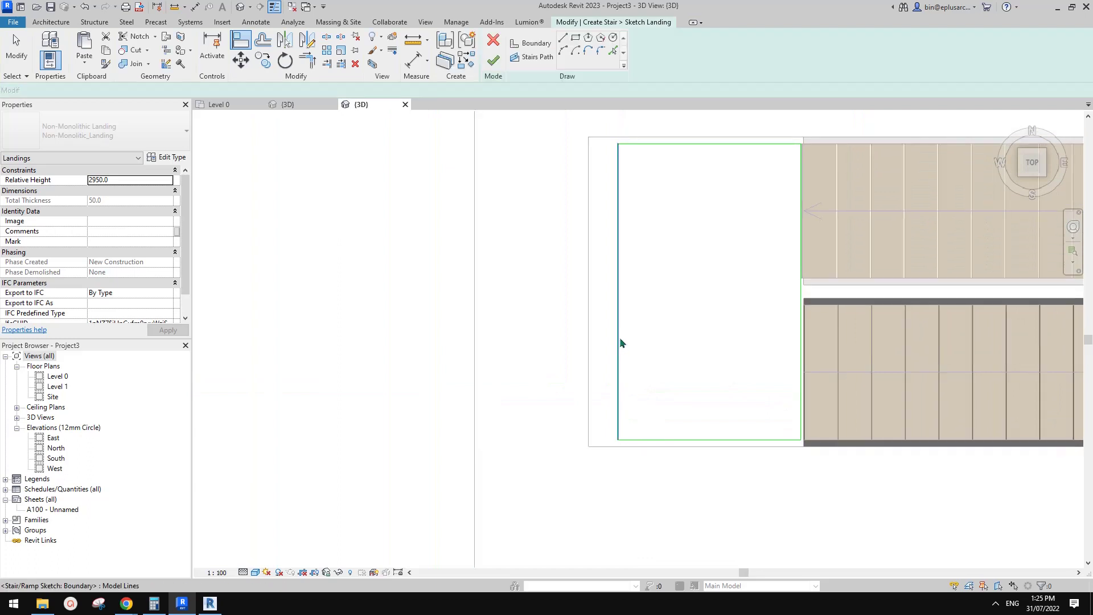
Step: Set the new landing's depth to 1500 mm in its boundary sketch and finish the landing
click(618, 334)
middle_drag(714, 146, 649, 202)
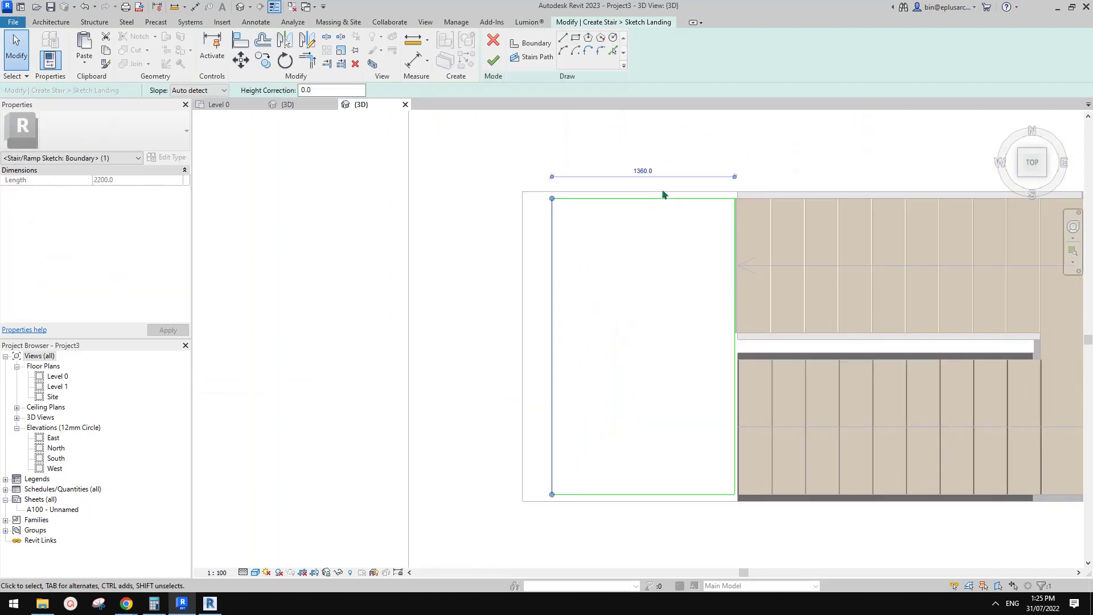
click(637, 173)
text(16)
key(BackSpace)
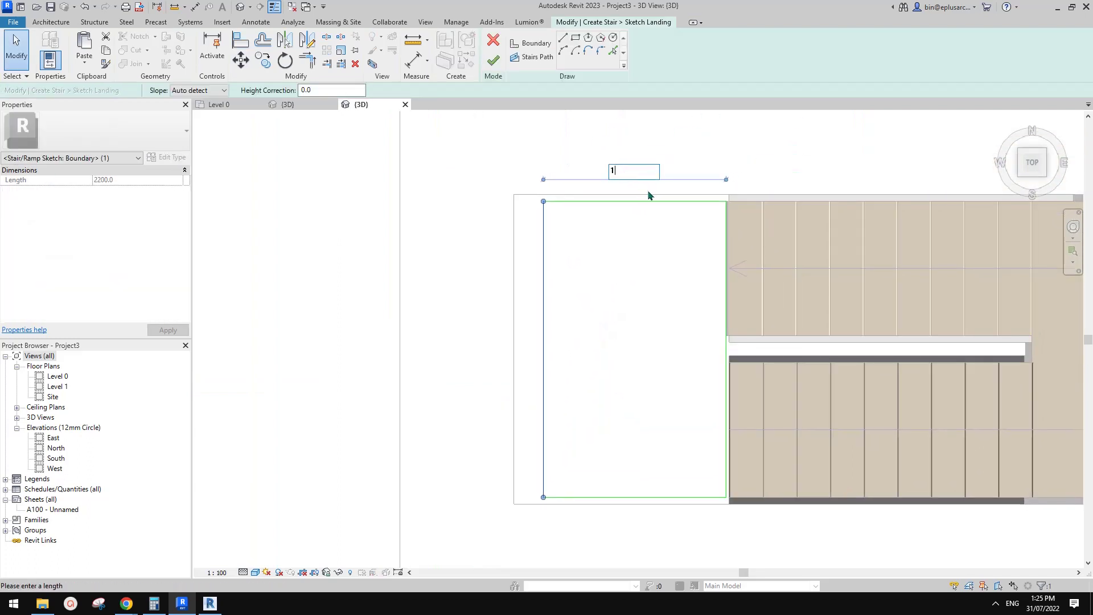
key(Return)
click(665, 268)
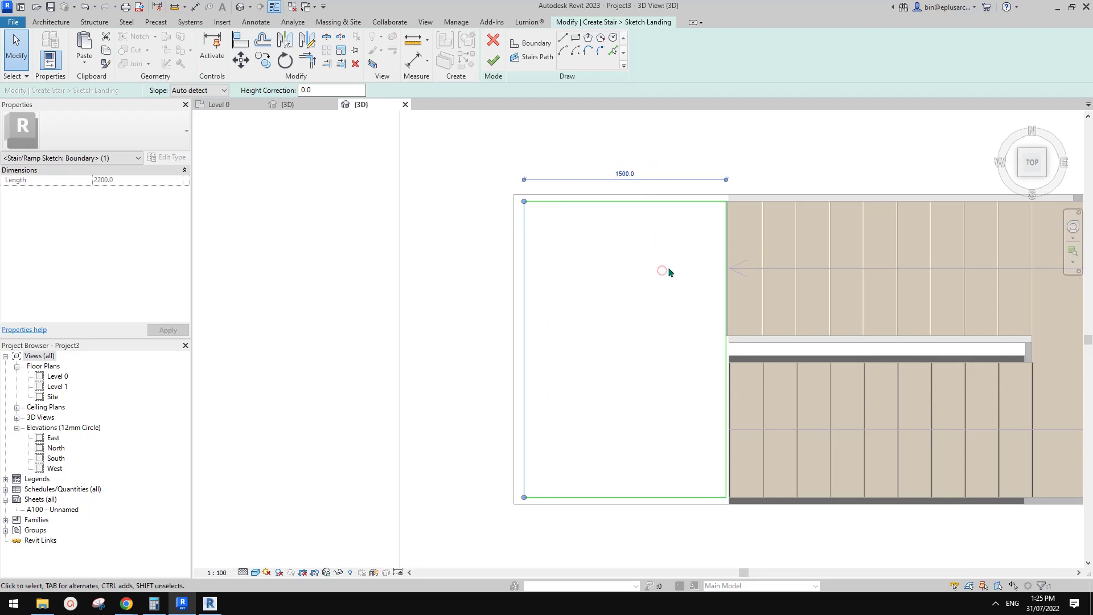
click(494, 62)
Step: Delete the stringer support running between the new landing and the upper stair run
scroll(613, 246, down, 2)
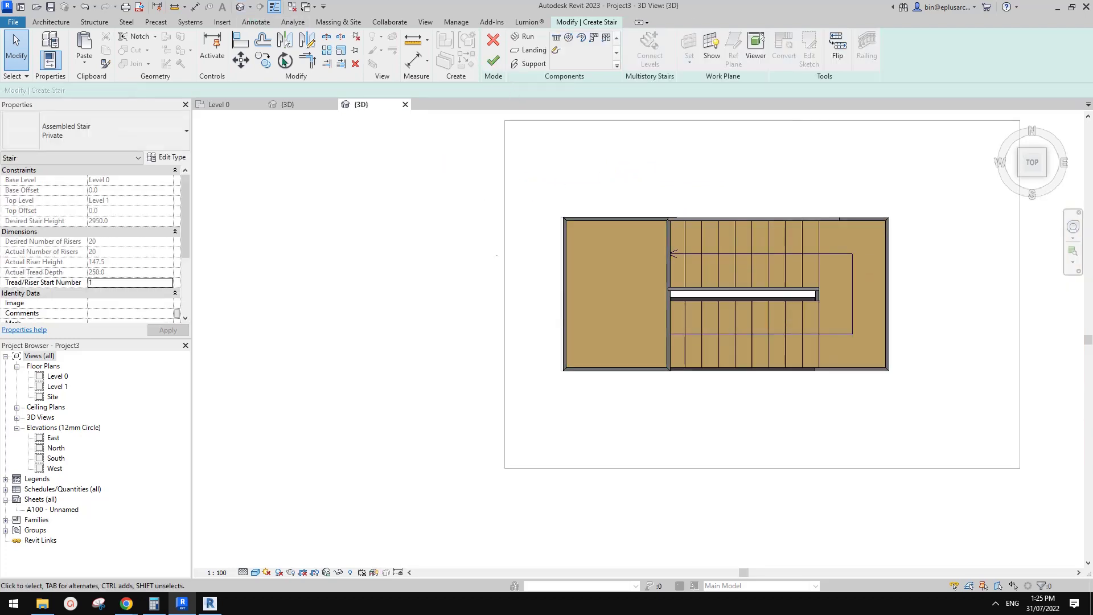
shift+middle_drag(615, 349, 718, 272)
shift+middle_drag(768, 347, 763, 312)
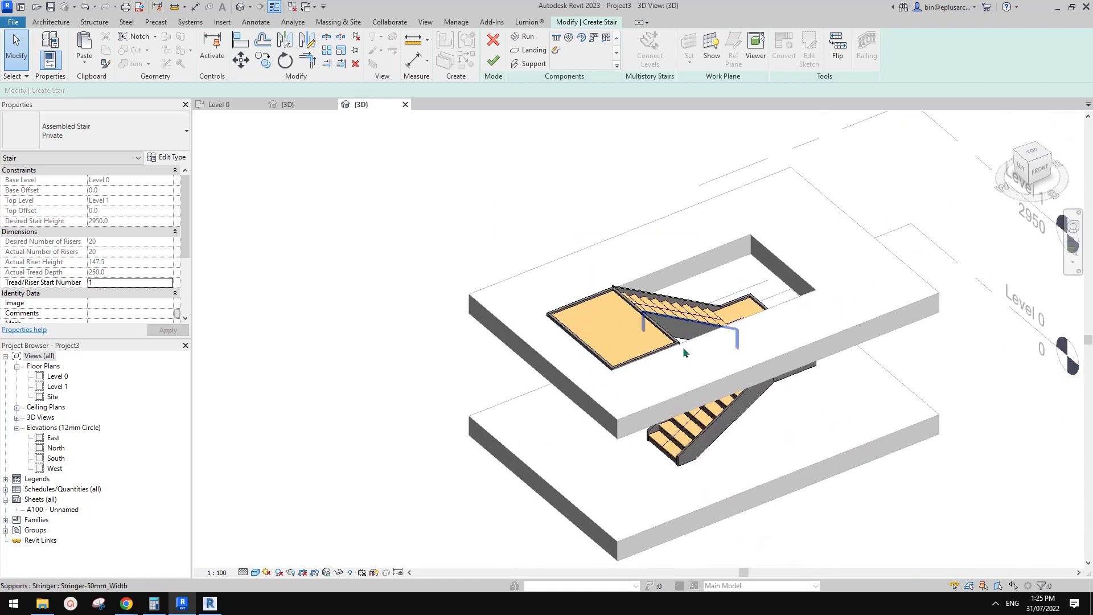
scroll(682, 347, up, 3)
click(662, 317)
shift+middle_drag(662, 317, 568, 311)
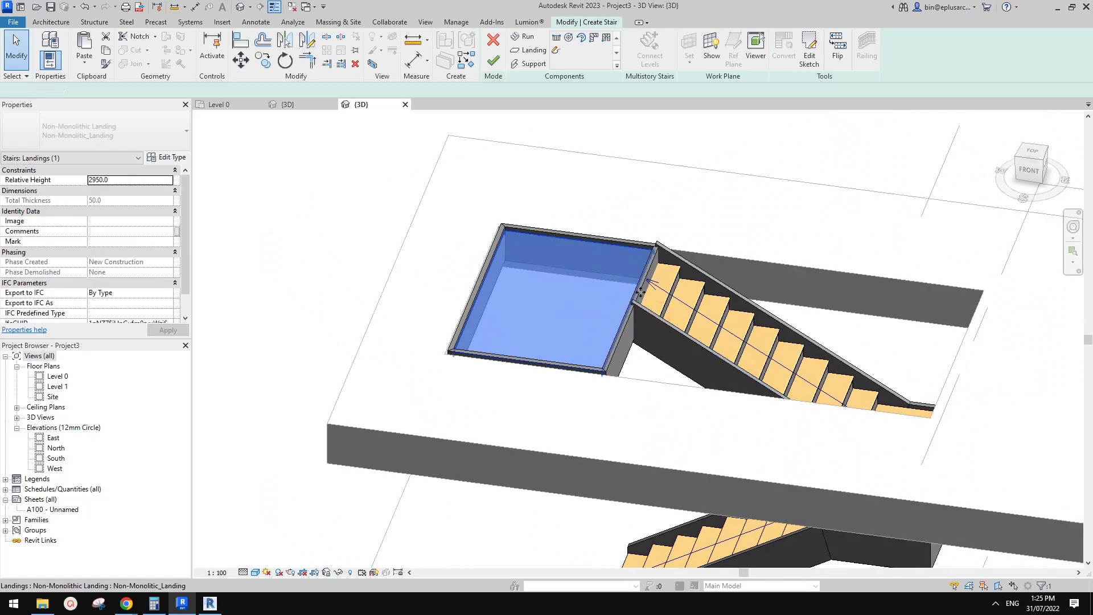
key(Escape)
scroll(650, 274, up, 2)
scroll(638, 309, up, 2)
click(633, 310)
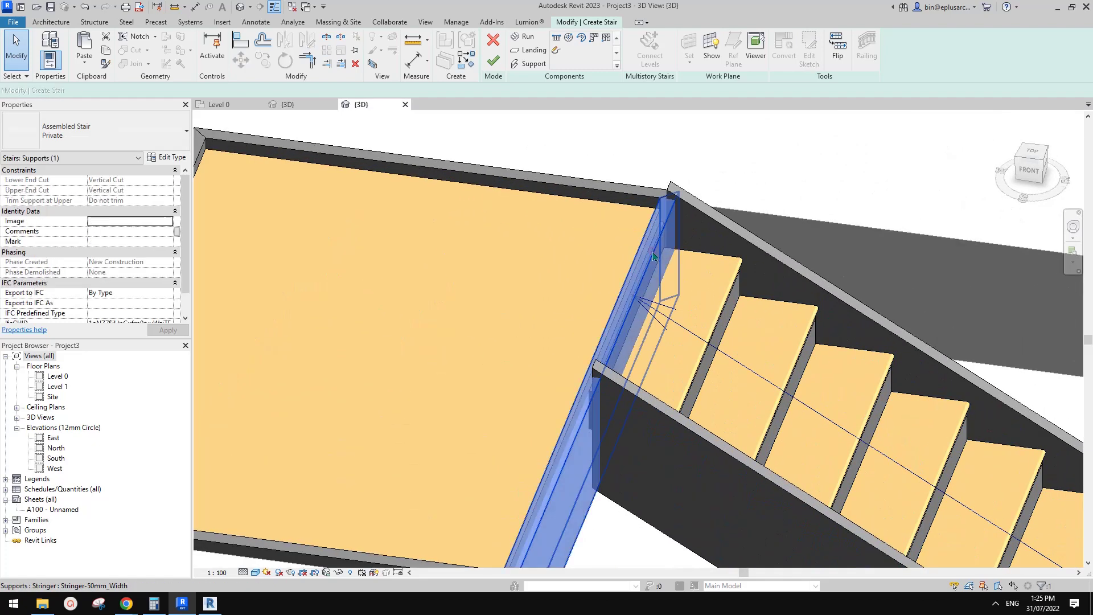
scroll(643, 313, down, 1)
shift+middle_drag(664, 307, 608, 308)
scroll(623, 324, down, 1)
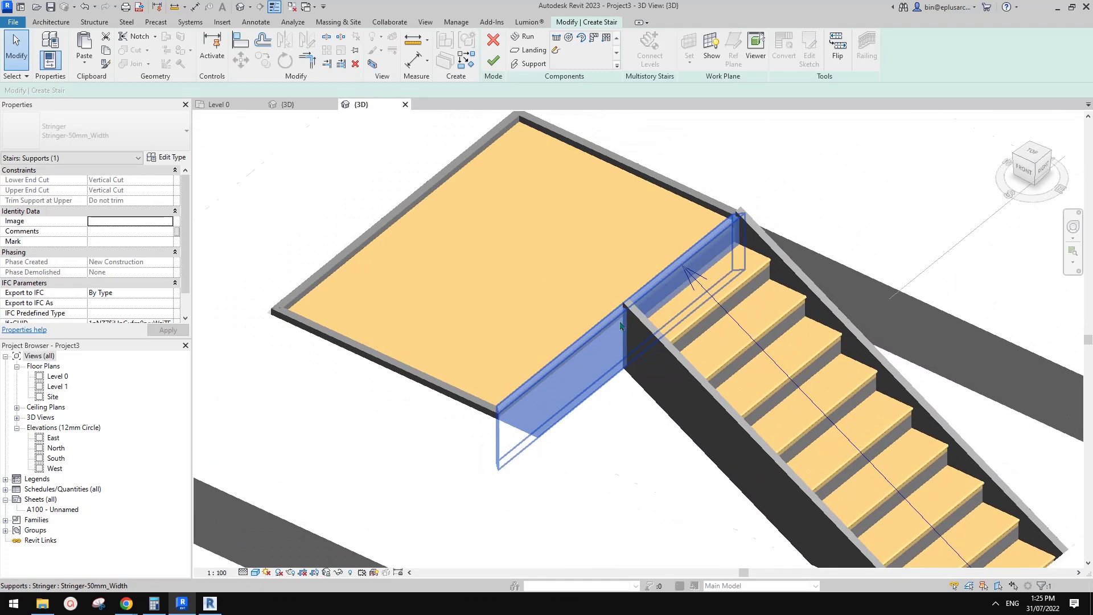
key(Delete)
Step: Finish editing the stair and check the landings and railings on the floors above
scroll(620, 323, down, 2)
shift+middle_drag(621, 323, 582, 264)
click(493, 61)
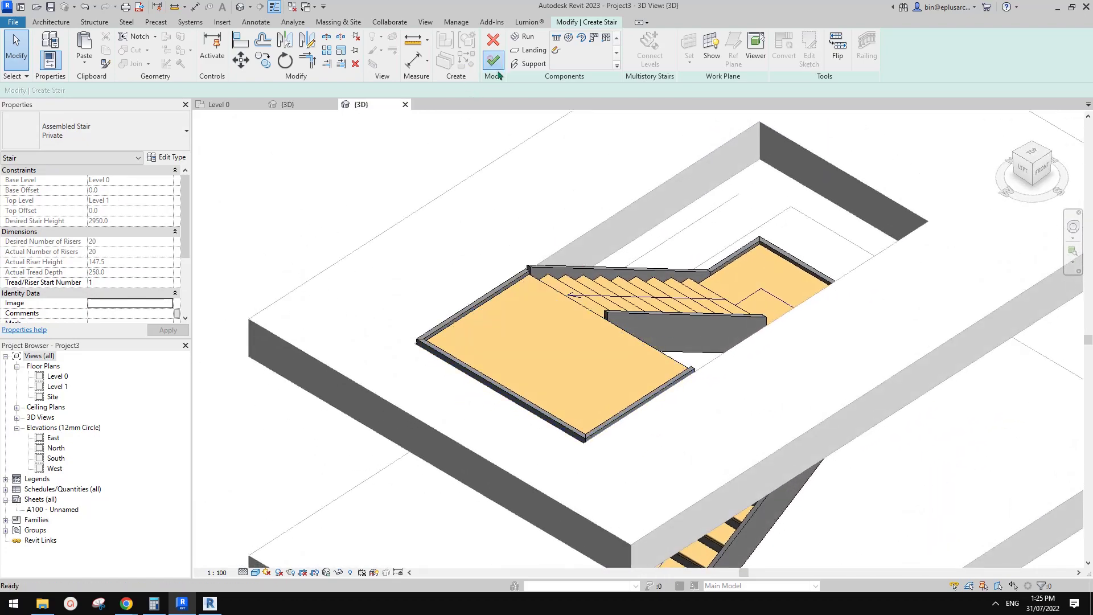
scroll(626, 285, down, 4)
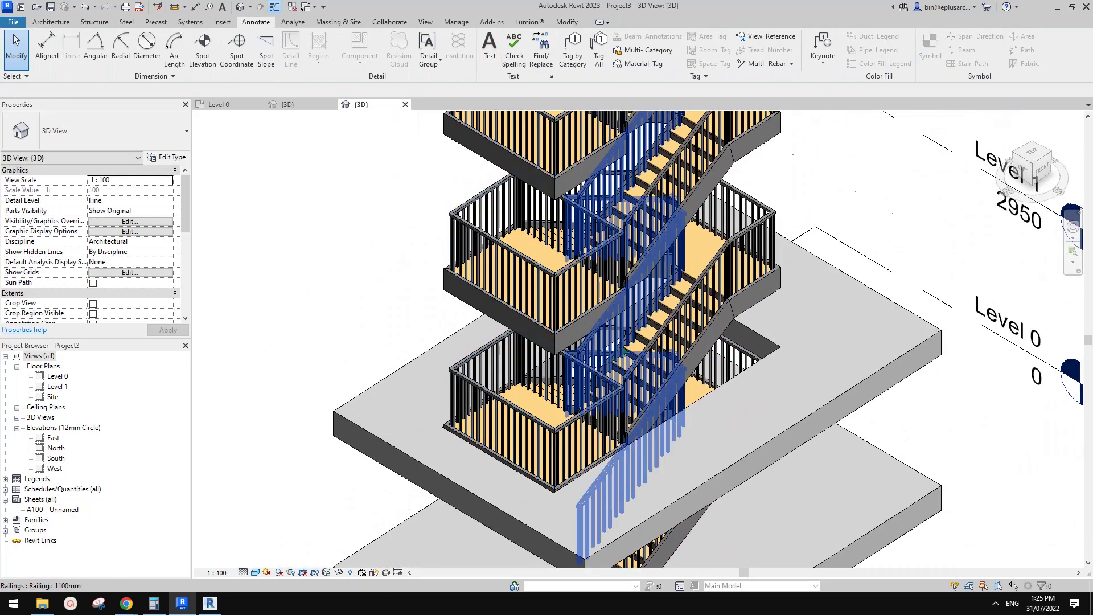
scroll(598, 319, down, 1)
scroll(590, 326, up, 2)
shift+middle_drag(496, 239, 546, 370)
scroll(569, 414, up, 2)
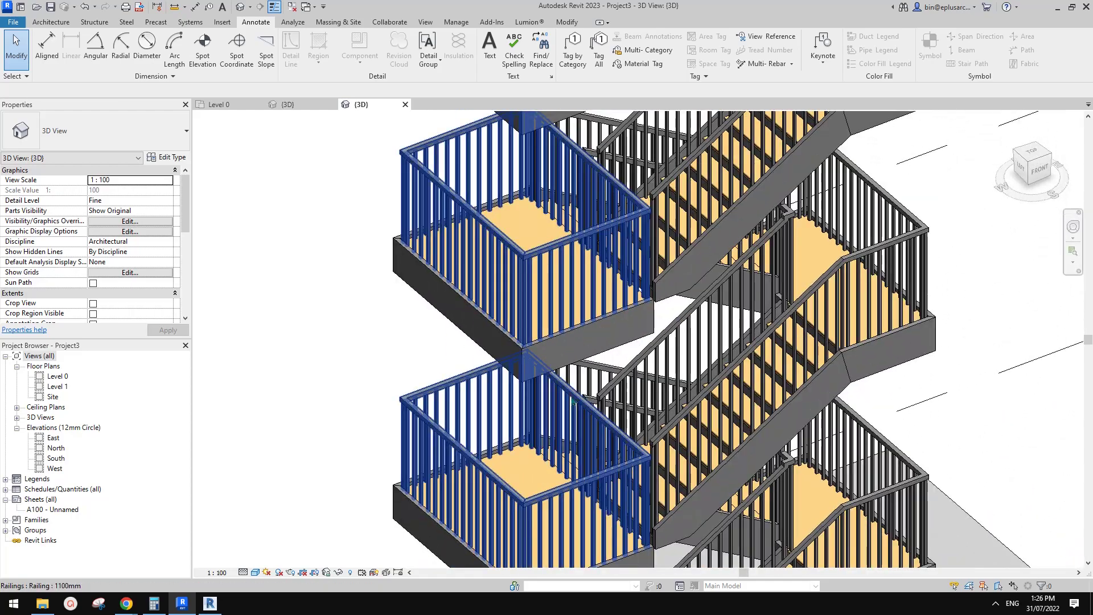
Step: Delete the segment crossing the stair run from the landing railing's path and finish the path edit
click(569, 414)
mouse_move(569, 414)
shift+middle_down()
mouse_move(611, 458)
mouse_move(594, 367)
shift+middle_up()
key(Escape)
click(592, 359)
shift+middle_drag(572, 279, 595, 277)
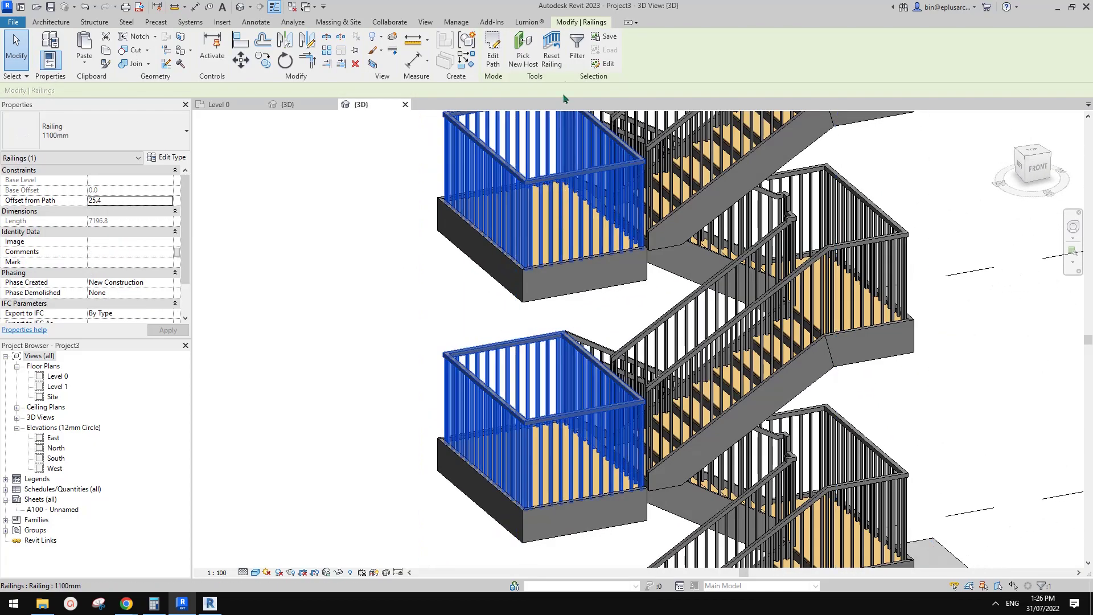
click(500, 62)
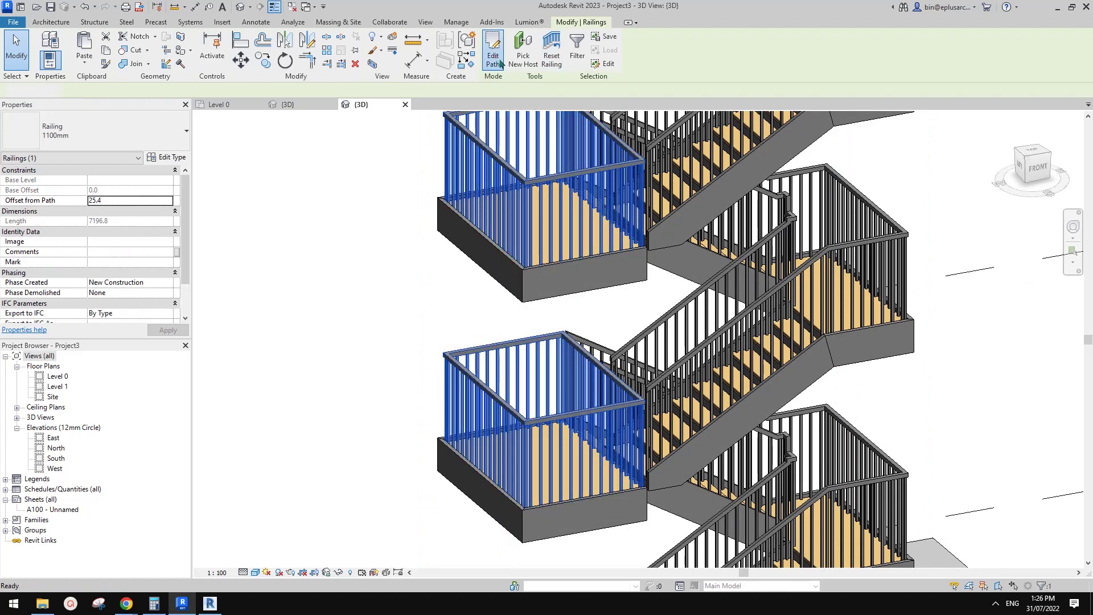
scroll(616, 420, down, 3)
mouse_move(616, 420)
middle_down()
mouse_move(595, 213)
mouse_move(645, 208)
middle_up()
click(629, 467)
key(Delete)
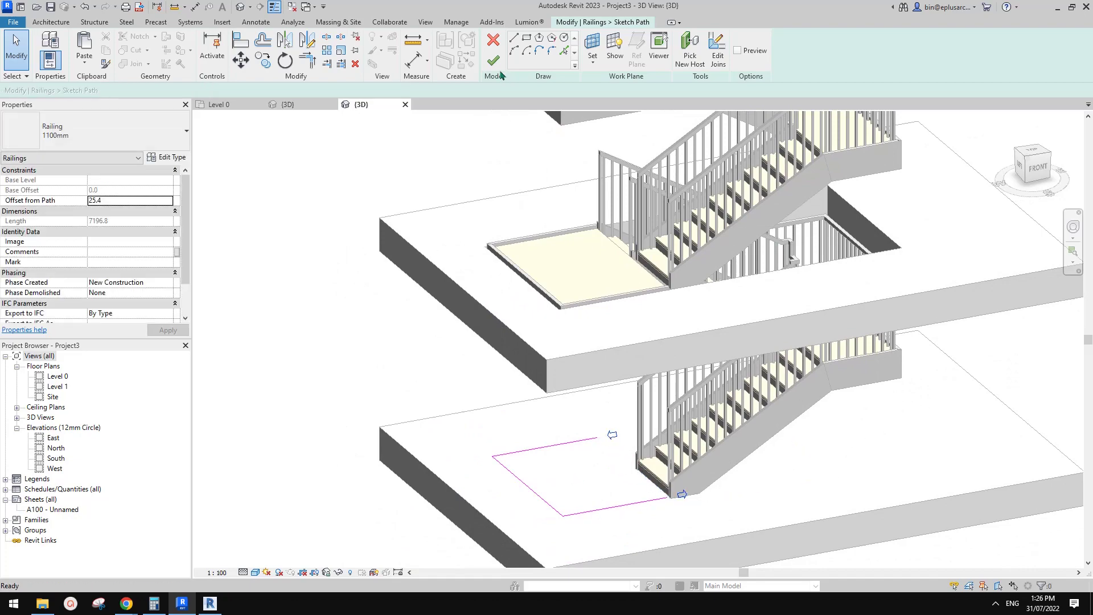
click(492, 60)
Step: Inspect the updated stair tower, then switch to Chrome and compare it with the reference stair section in Google Docs
scroll(656, 268, down, 1)
mouse_move(656, 267)
middle_down()
mouse_move(612, 307)
mouse_move(636, 357)
middle_up()
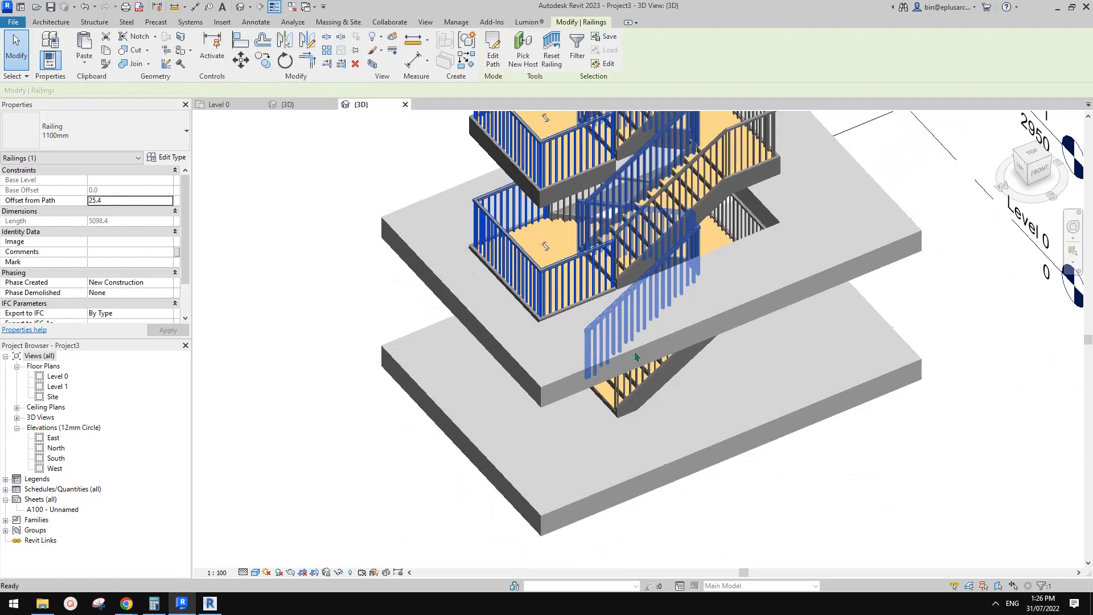
key(Escape)
scroll(636, 357, down, 2)
middle_drag(621, 239, 561, 370)
middle_drag(563, 175, 683, 410)
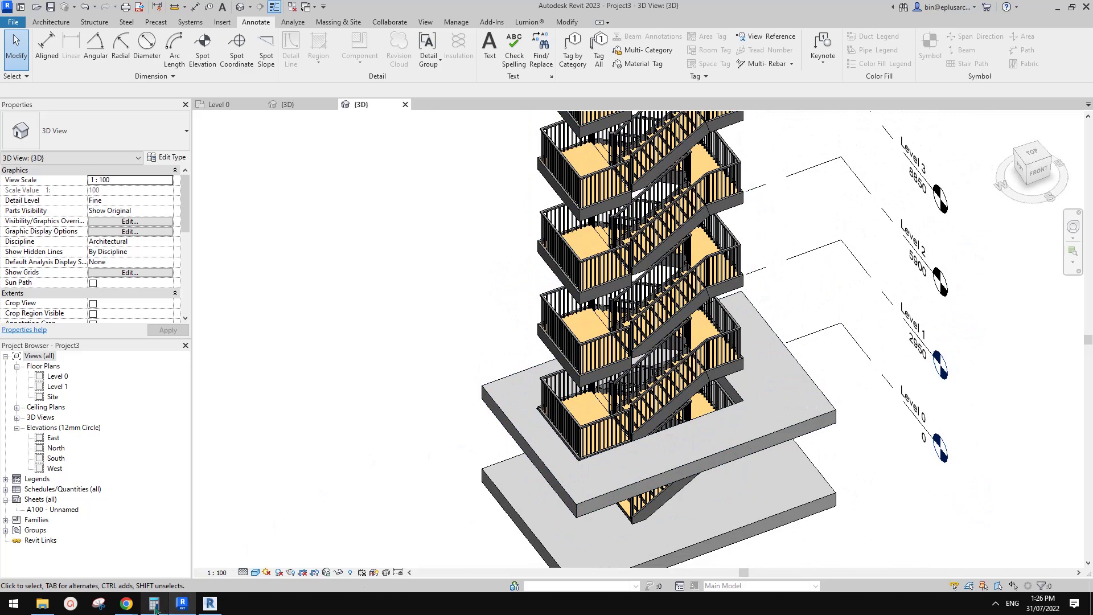
mouse_move(126, 604)
click(193, 556)
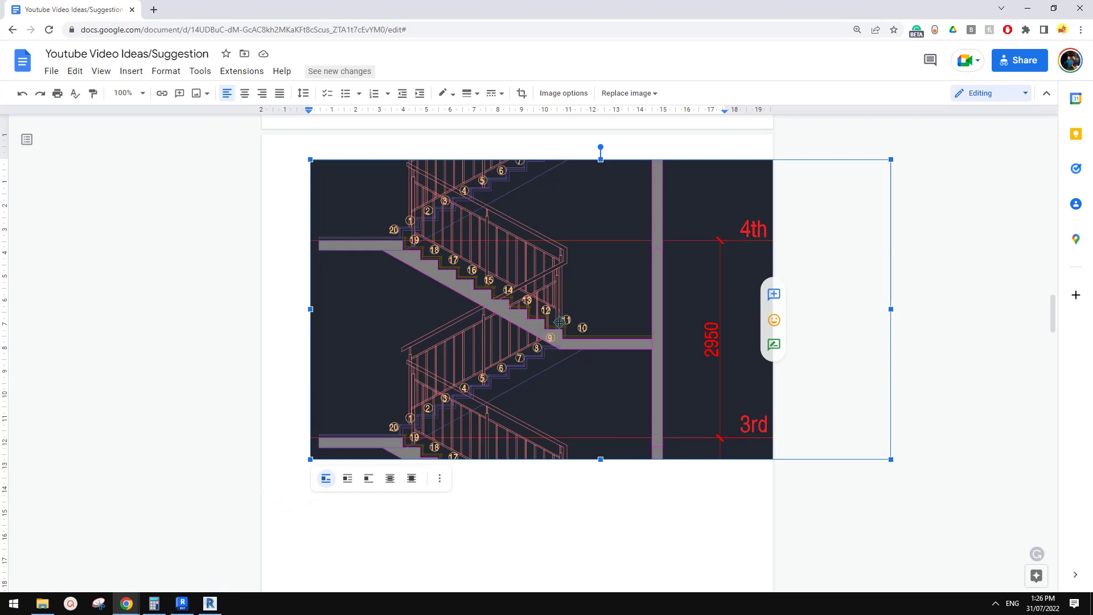
scroll(559, 322, up, 6)
scroll(432, 341, down, 5)
scroll(420, 306, up, 1)
scroll(421, 305, down, 2)
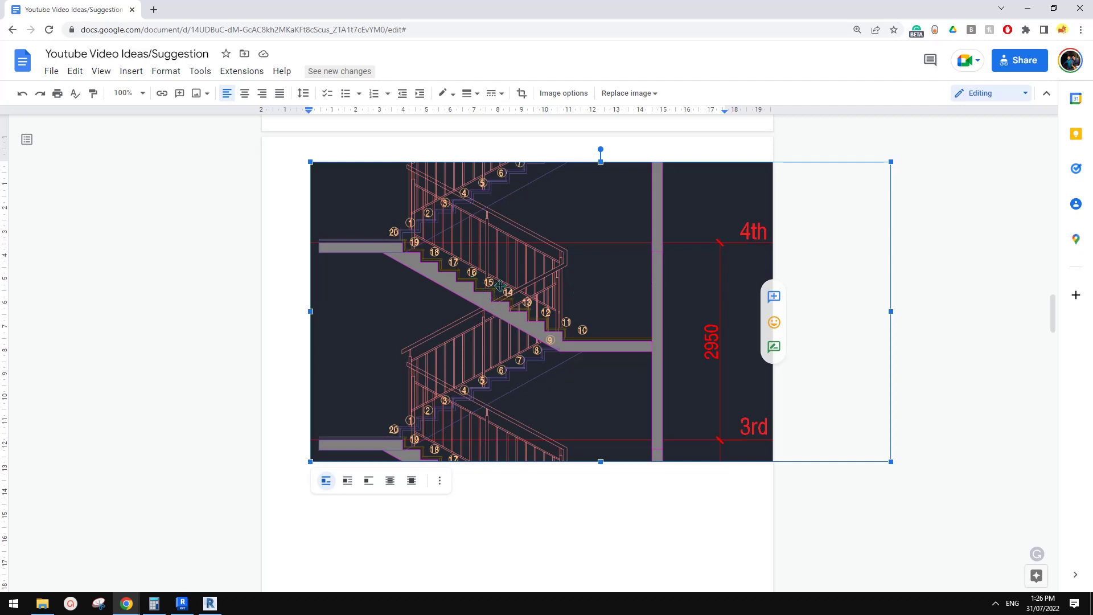
Step: Switch back to Revit and open the type properties of the stair between Level 0 and Level 1
click(210, 602)
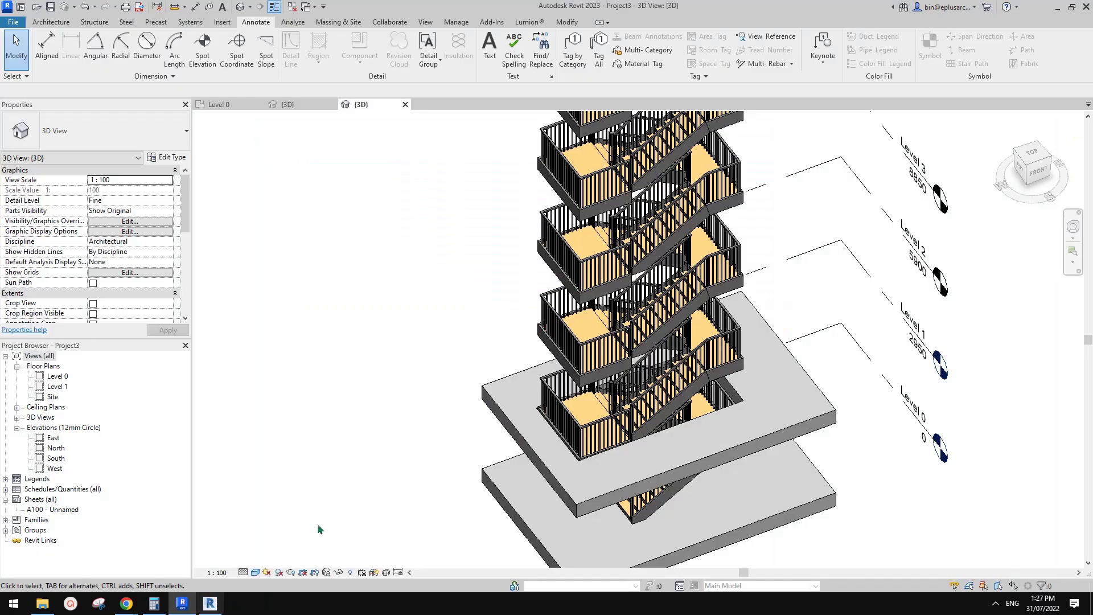
click(183, 604)
scroll(589, 366, up, 6)
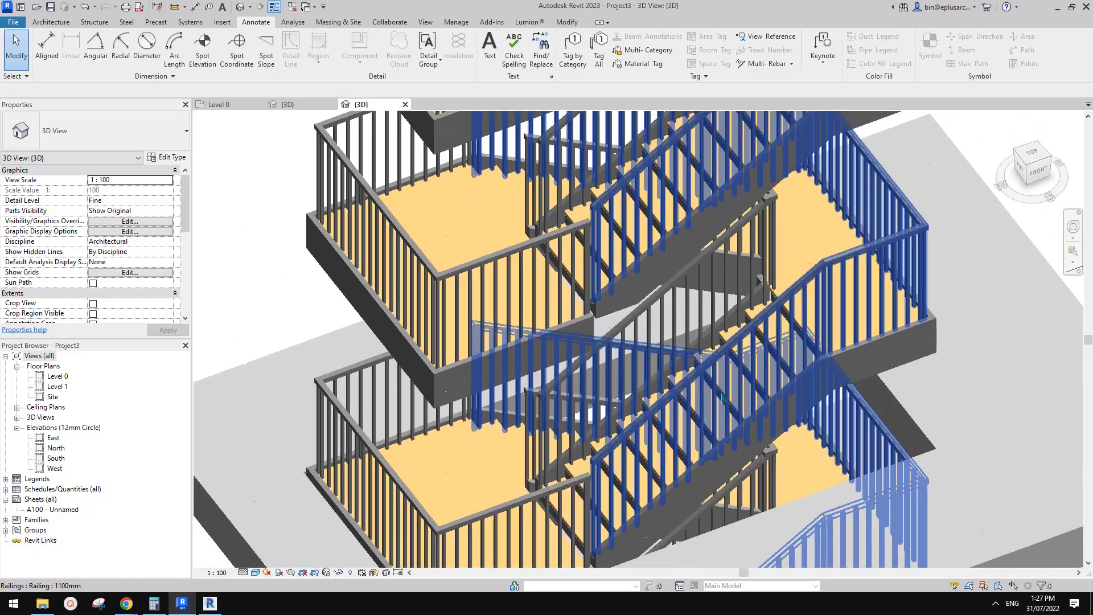
scroll(488, 485, down, 3)
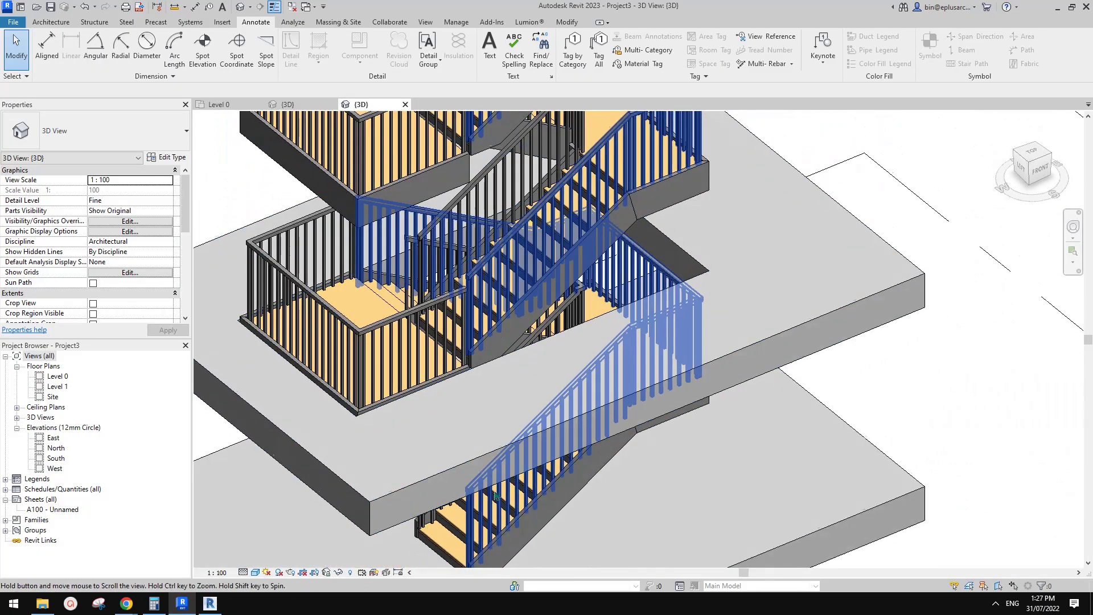
click(467, 403)
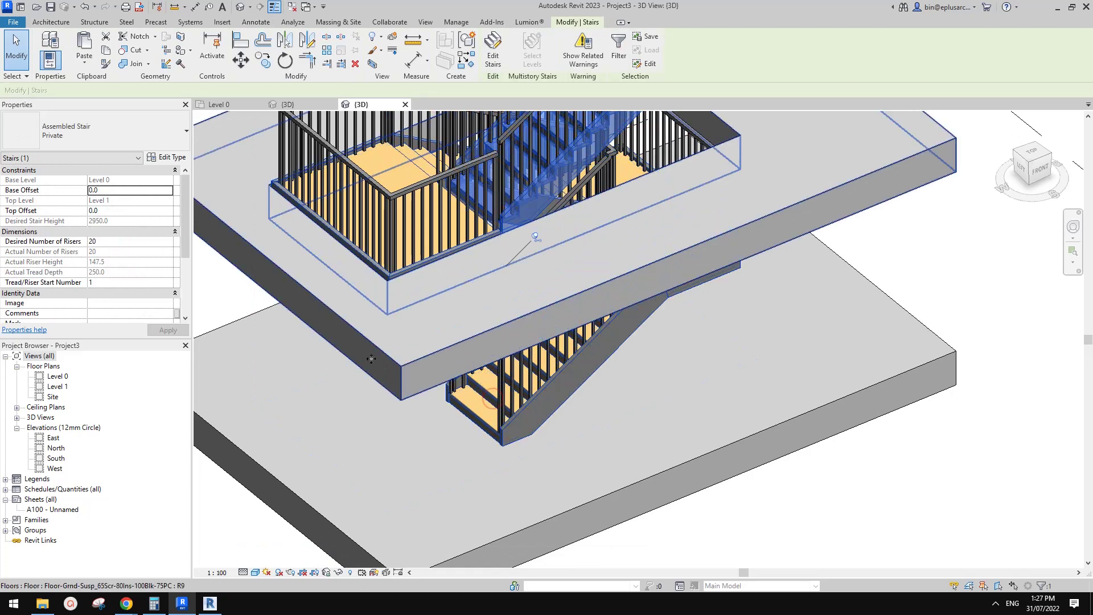
click(165, 158)
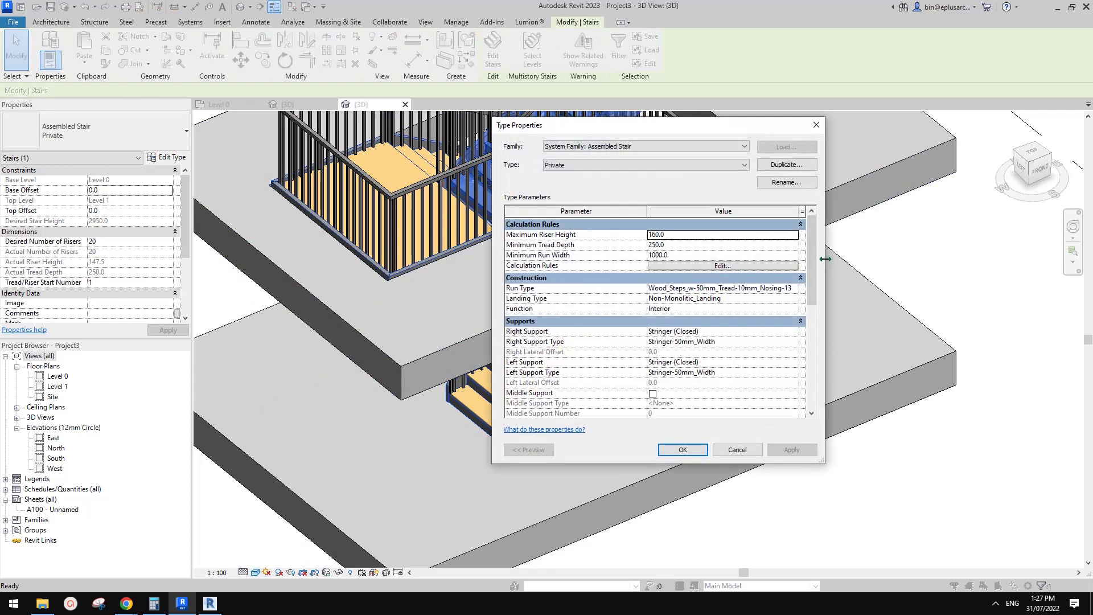
drag(824, 258, 864, 259)
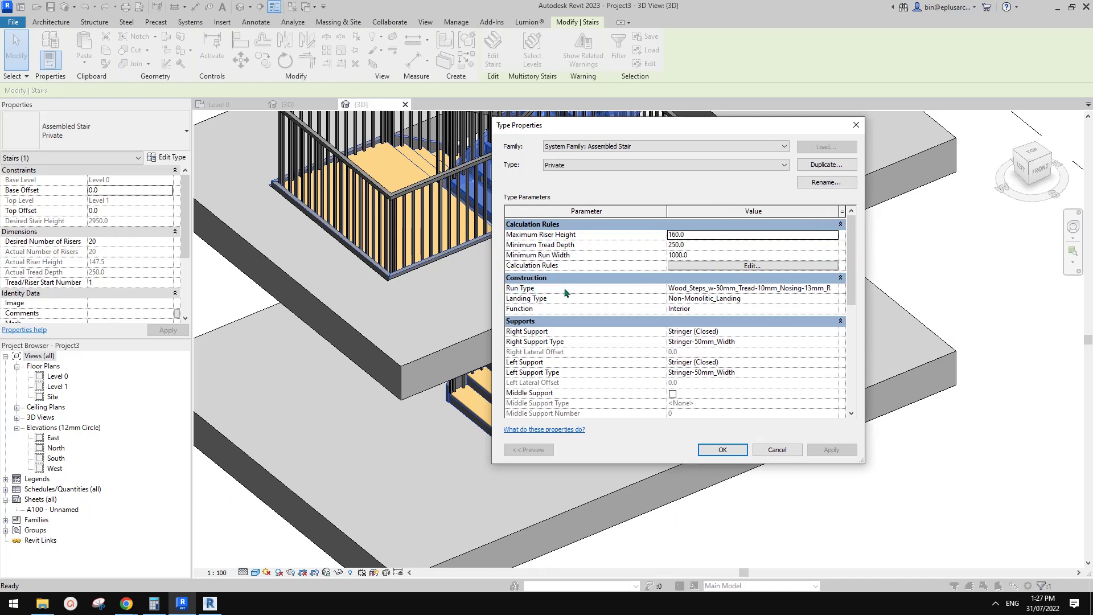
Step: Examine the tread and riser parameters of the stair's run type, then close them without changes
click(820, 289)
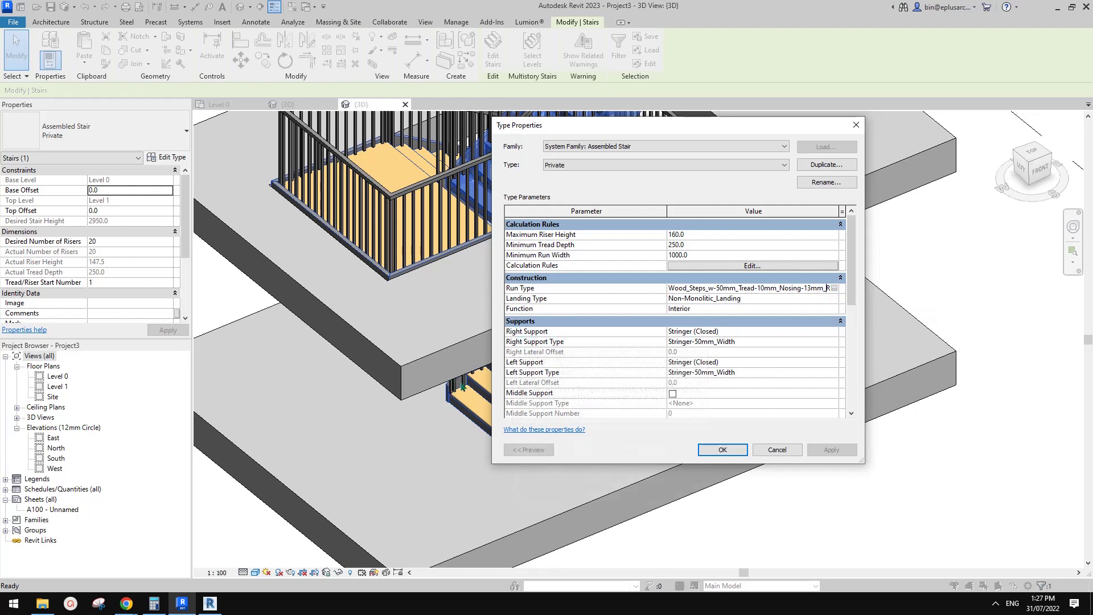
click(833, 288)
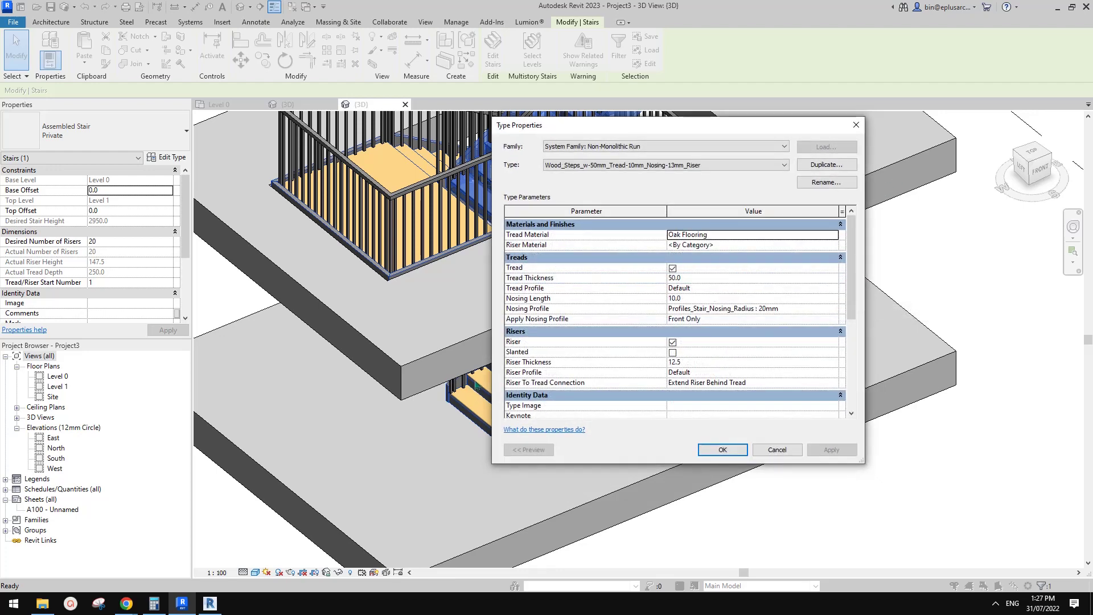
drag(702, 129, 738, 157)
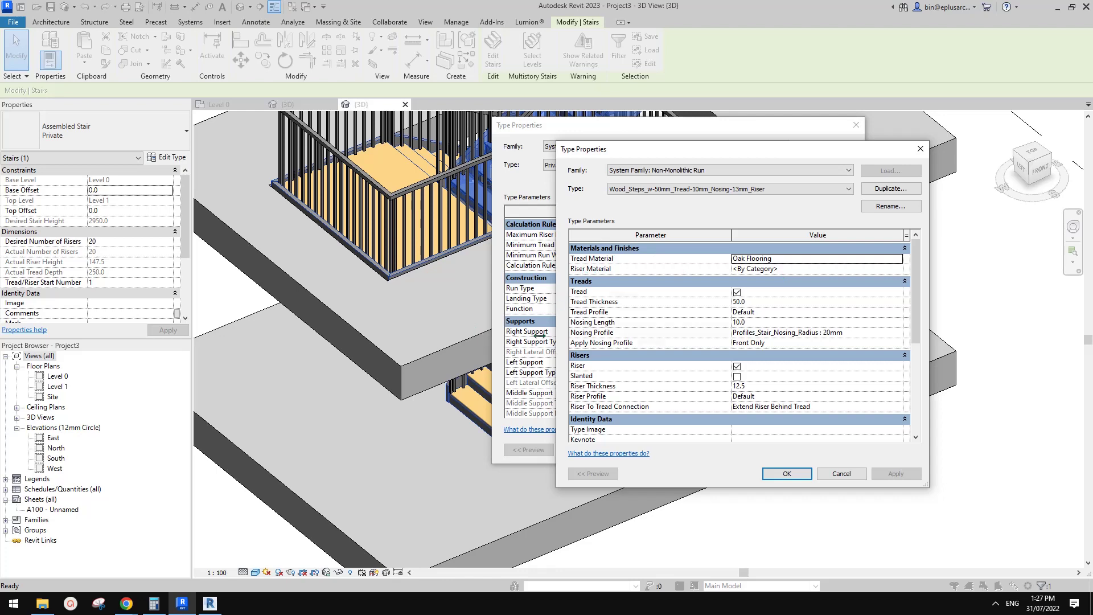
scroll(917, 296, down, 3)
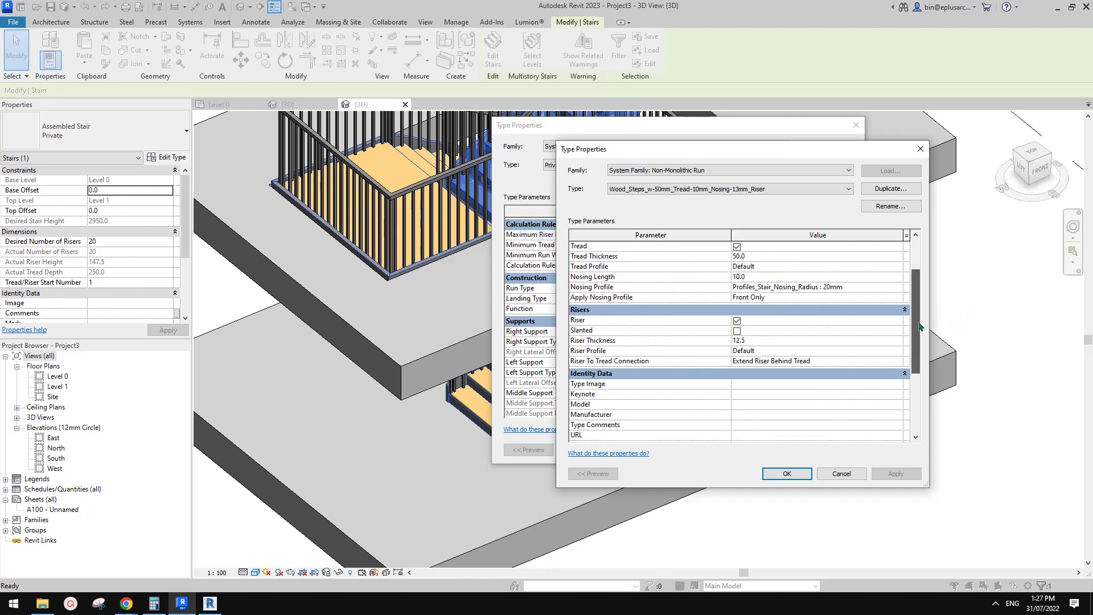
scroll(918, 290, up, 3)
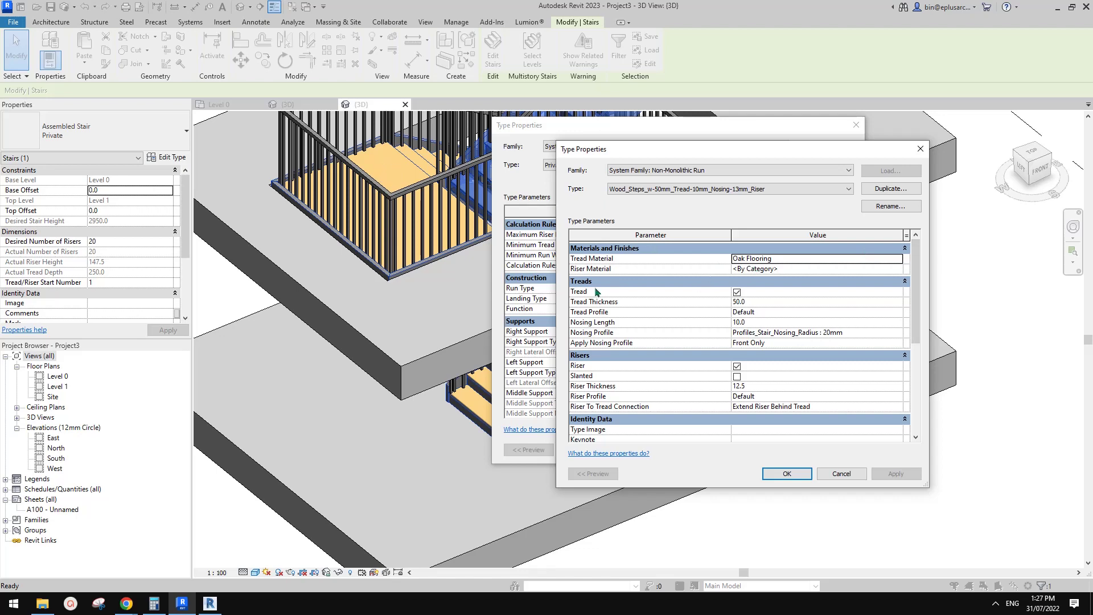
click(920, 149)
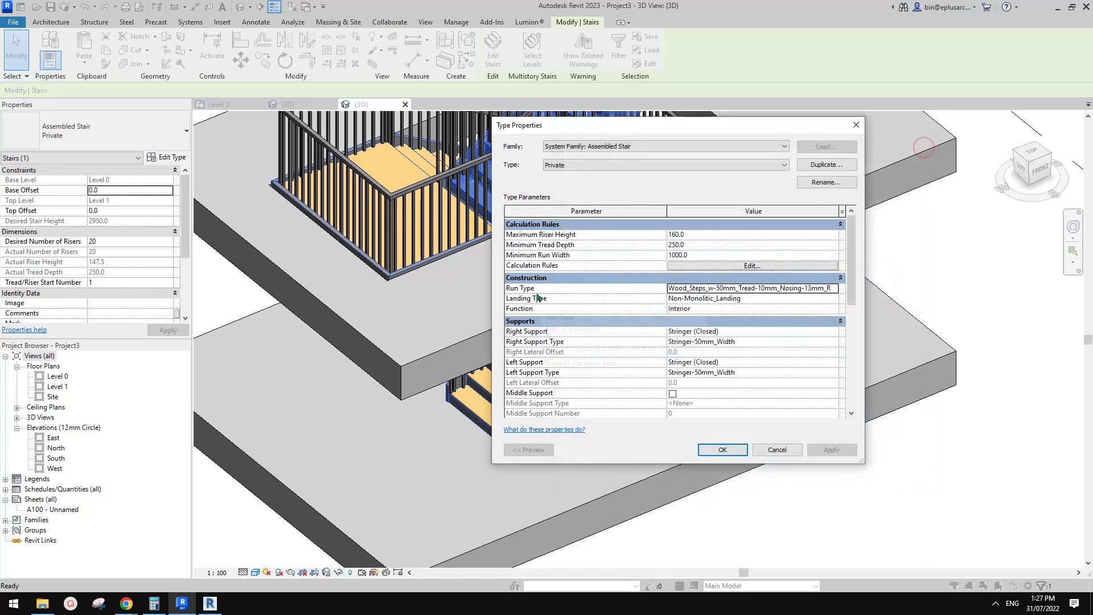
Step: Open the type properties of the stair's Non-Monolithic landing type and review its parameters
click(765, 300)
click(844, 303)
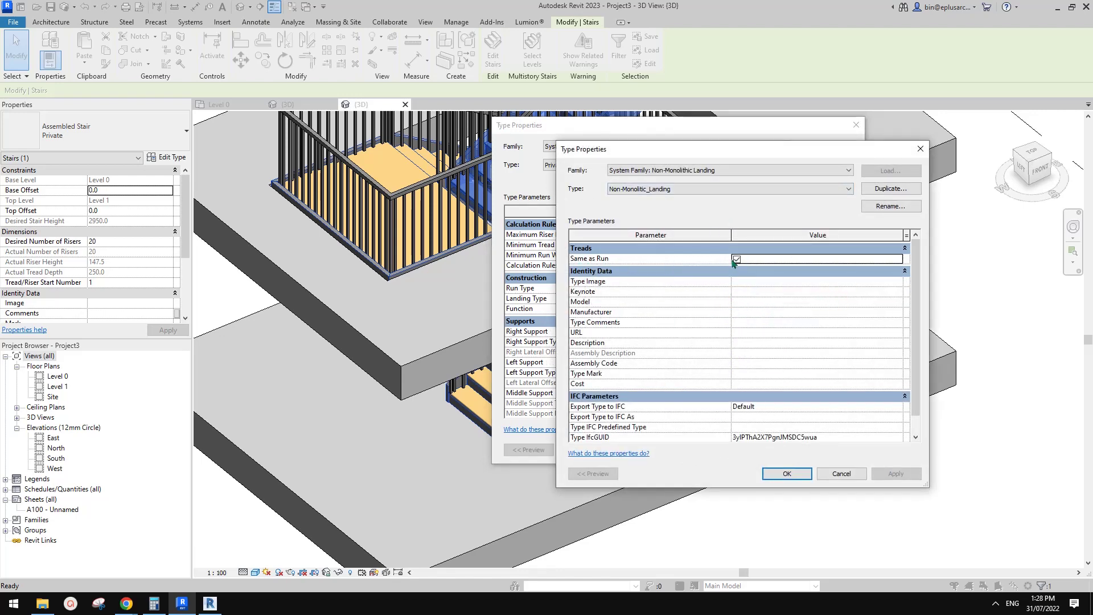
scroll(917, 300, down, 1)
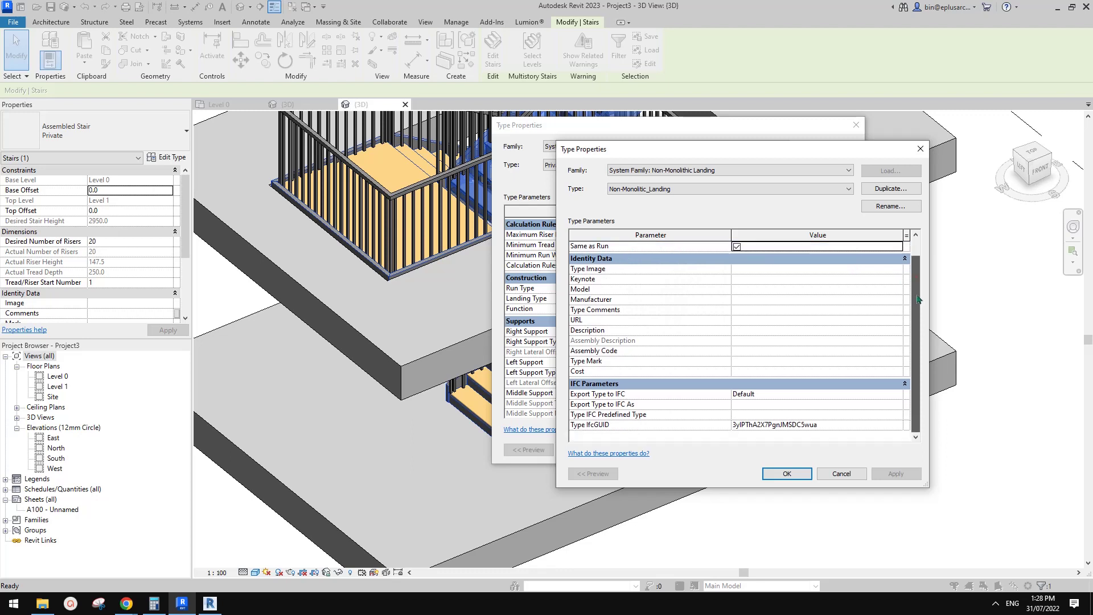
mouse_move(917, 310)
mouse_down()
mouse_move(928, 278)
mouse_move(904, 375)
mouse_move(927, 291)
mouse_up()
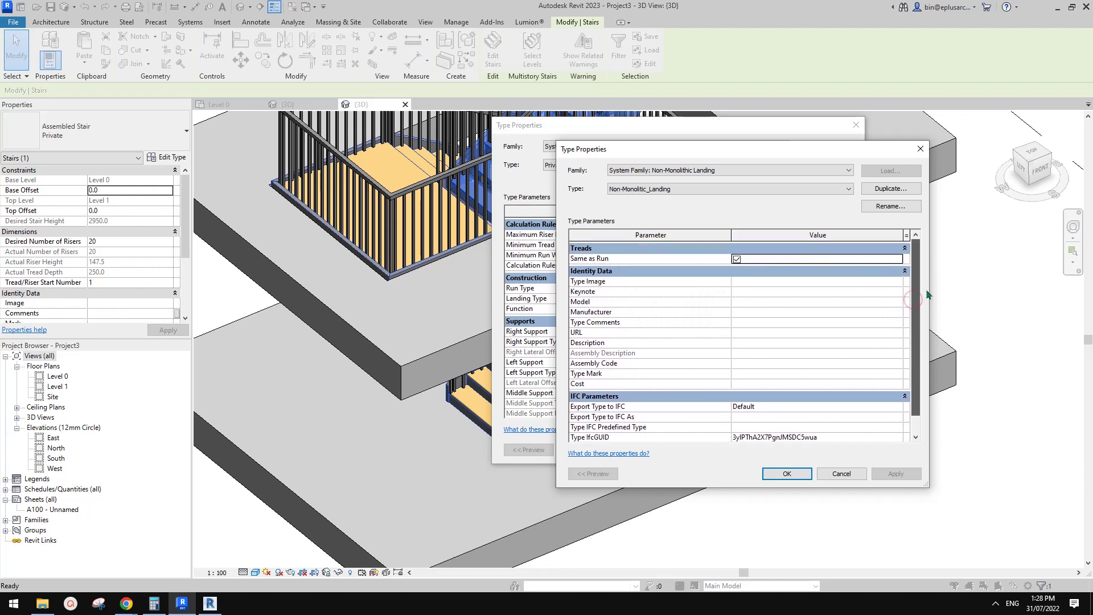
Step: Turn off Same as Run to examine the landing's own tread parameters, and turn it back on
click(737, 259)
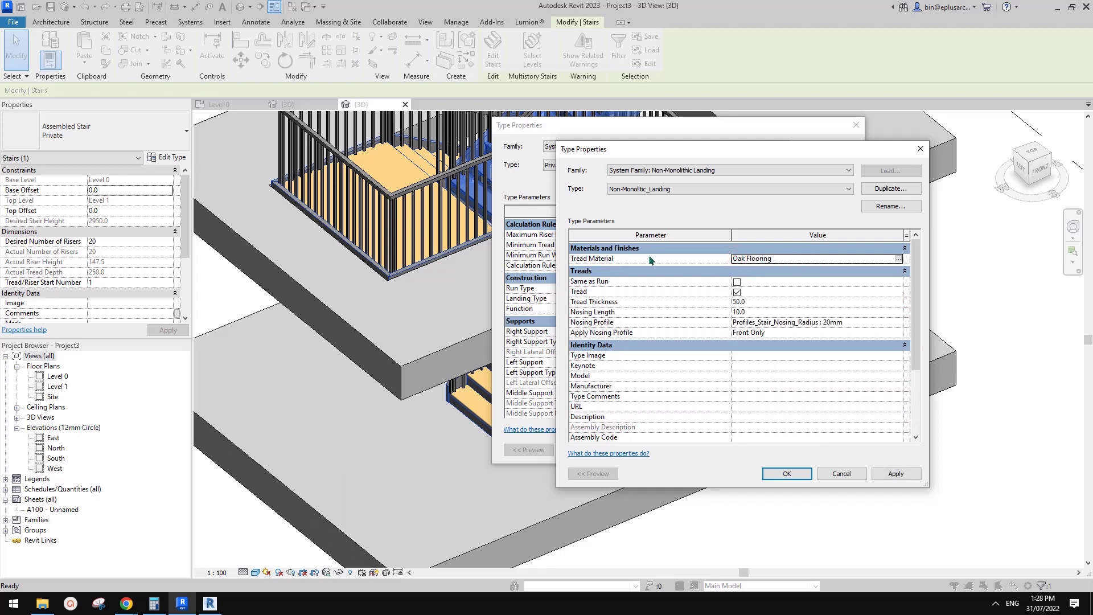
mouse_move(913, 267)
mouse_down()
mouse_move(916, 276)
mouse_move(925, 257)
mouse_up()
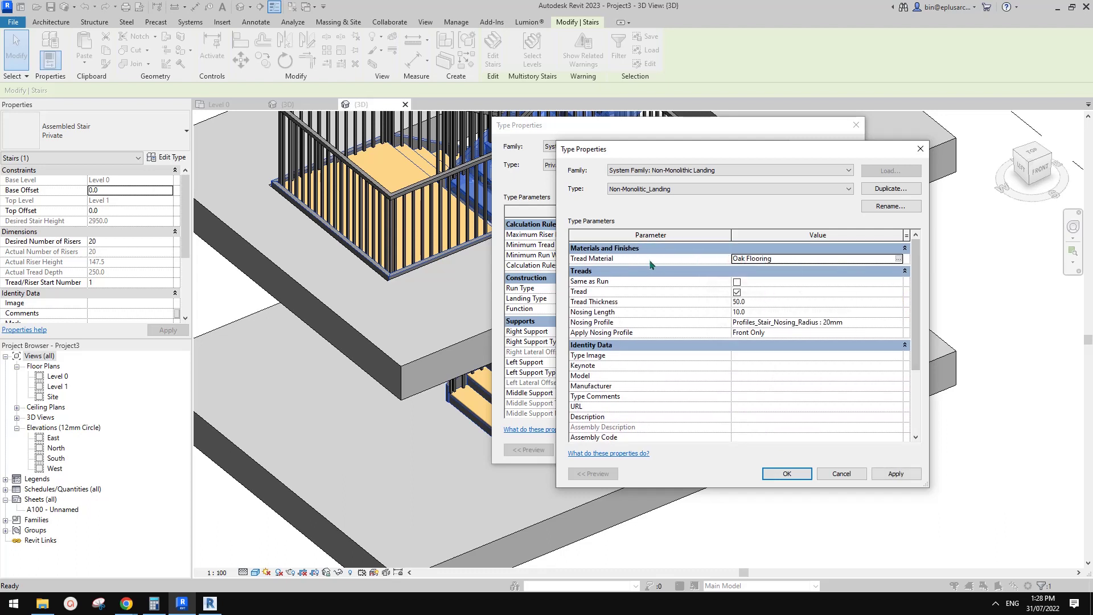
click(737, 282)
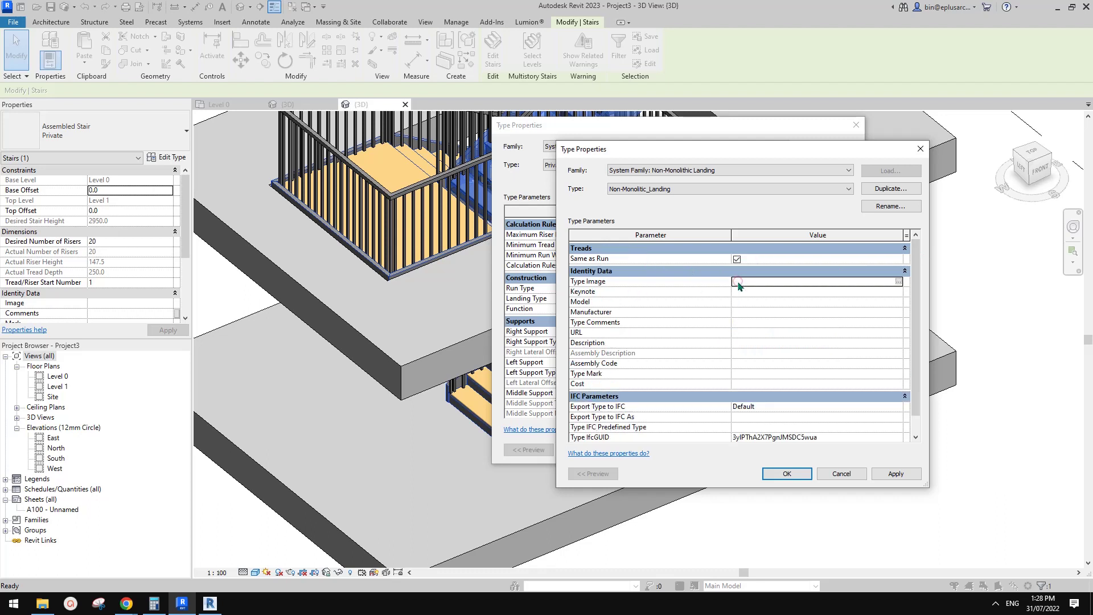
click(588, 259)
scroll(909, 317, down, 1)
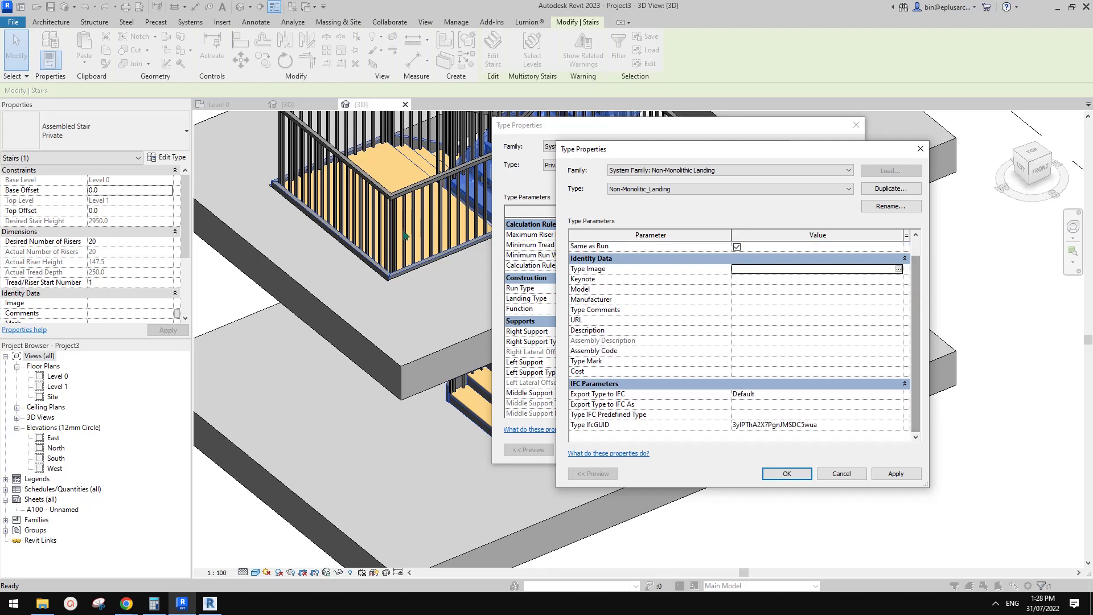
Step: Disable Same as Run for the landing type, collapse its identity and IFC parameter groups, and accept the landing and stair type settings
click(737, 247)
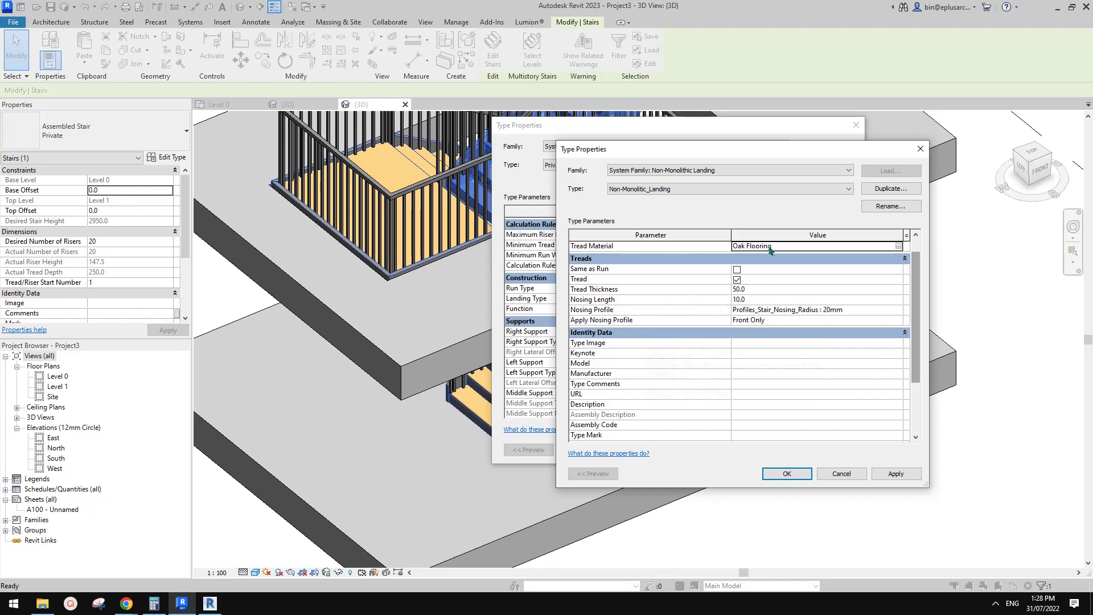
click(905, 332)
click(914, 356)
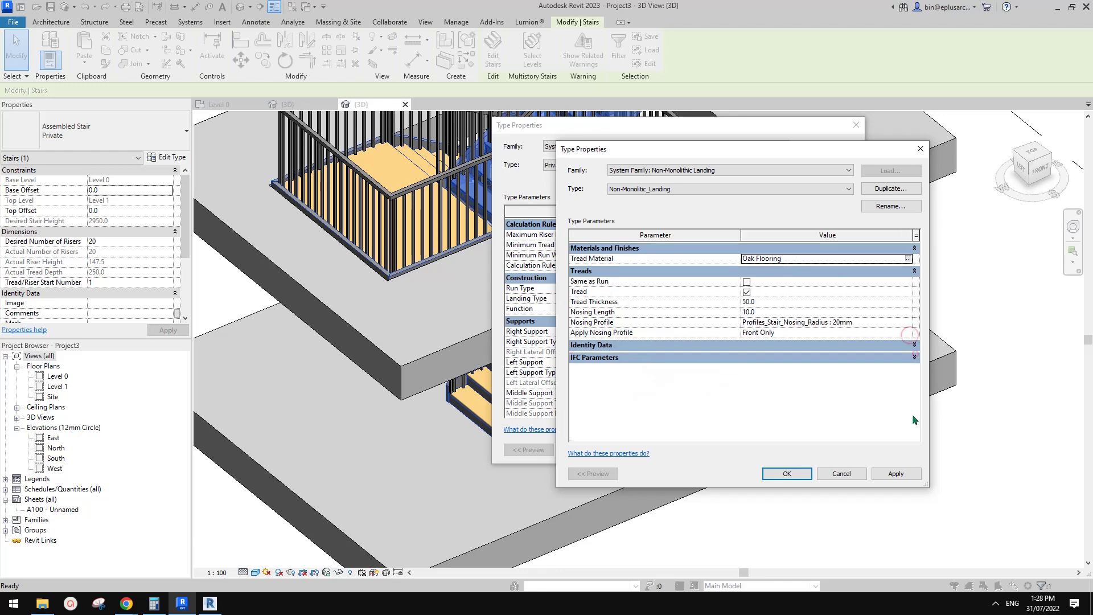
click(805, 477)
click(720, 451)
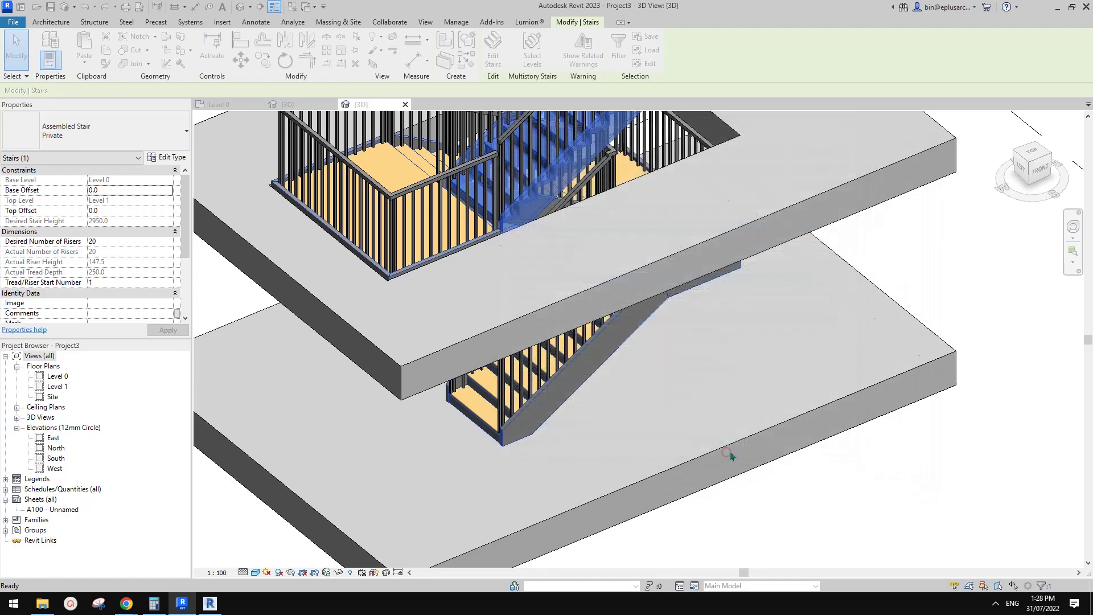
Step: Clear the stair selection and inspect the landings and runs of the stair tower around the two floors
scroll(643, 425, down, 1)
key(Escape)
middle_drag(632, 359, 660, 421)
scroll(660, 422, down, 3)
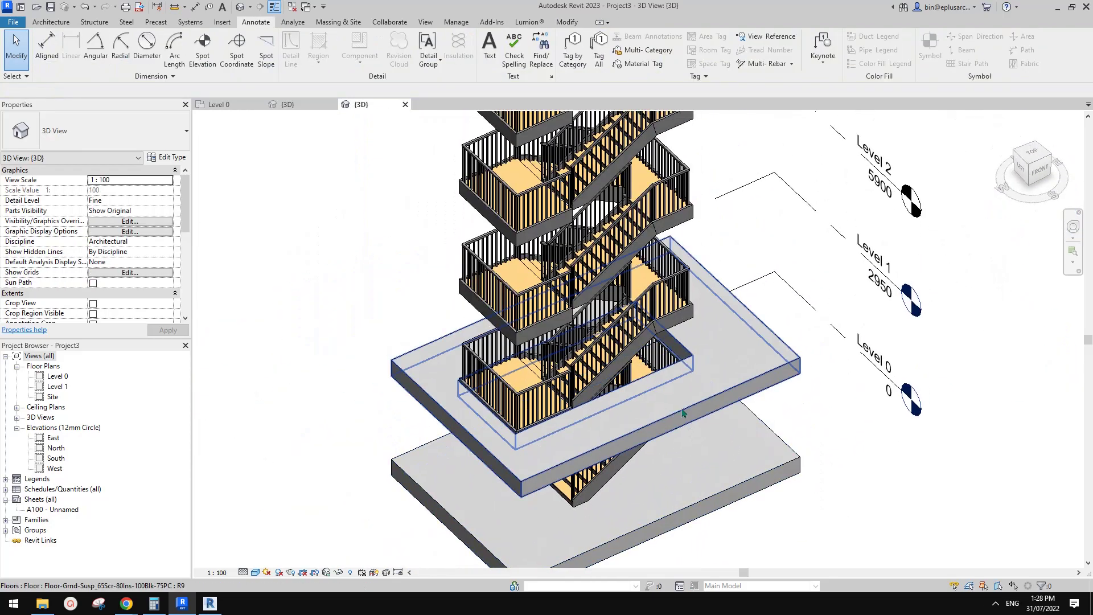
scroll(679, 407, up, 2)
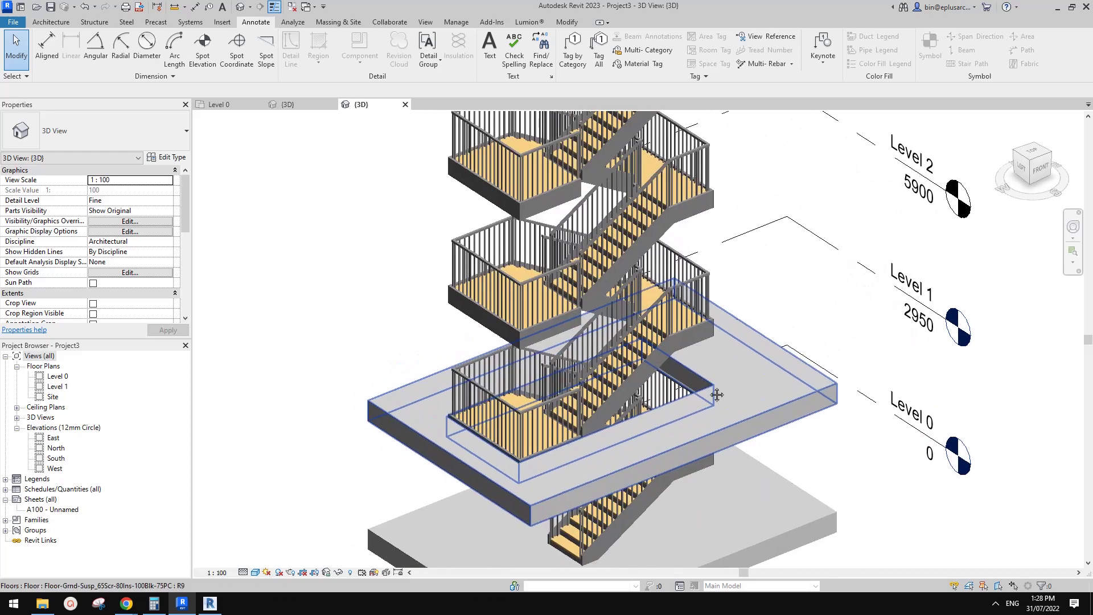
middle_drag(775, 411, 772, 411)
middle_drag(823, 459, 821, 430)
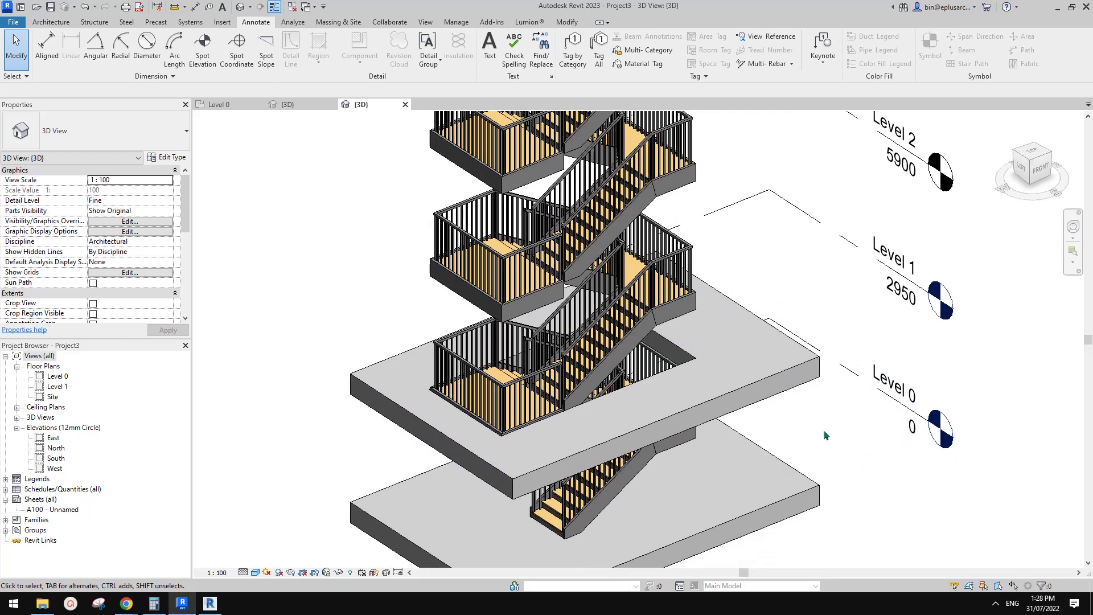